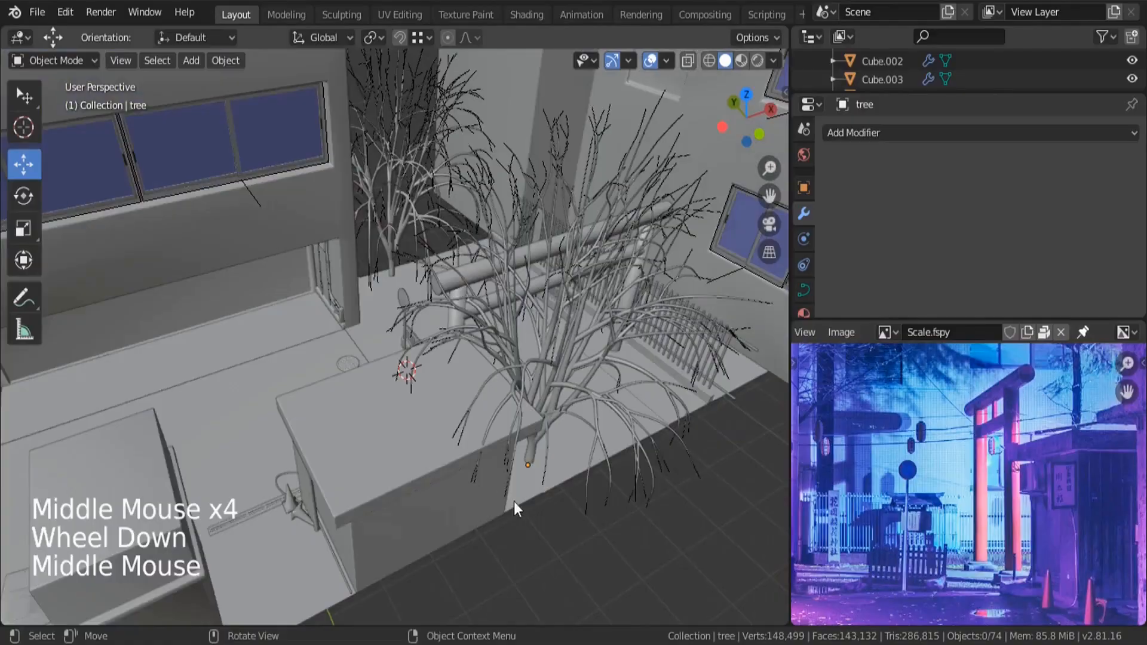
# - Snap the 3D cursor to the outer edge of the ground plane beside the booth and tree
pyautogui.click(523, 502)
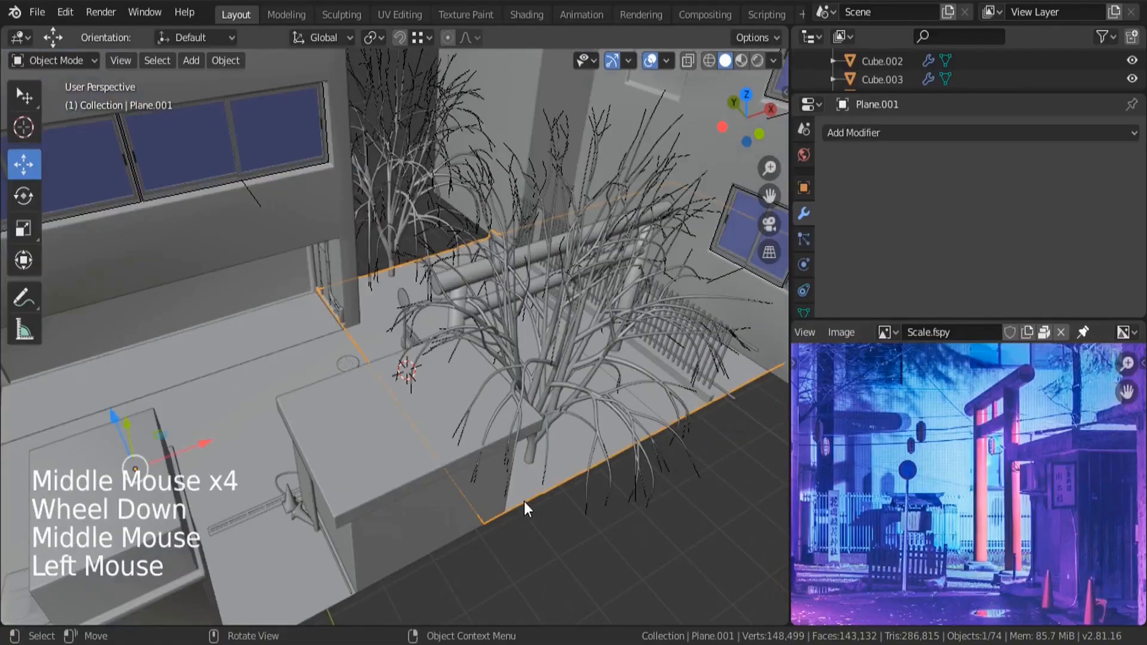
pyautogui.press('Tab')
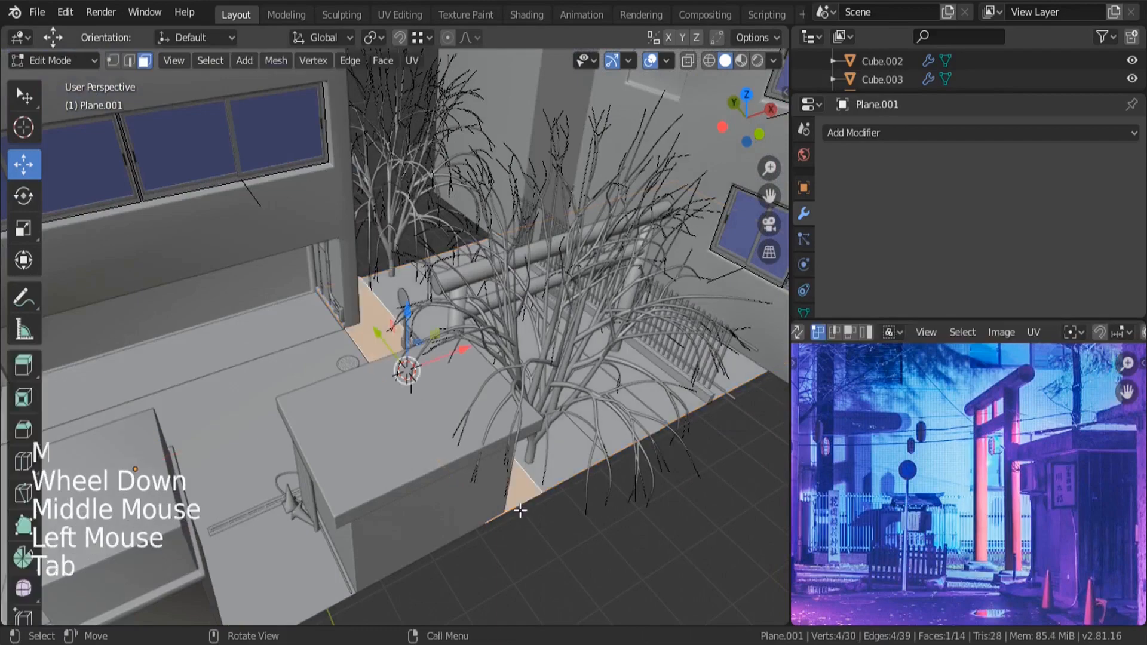
pyautogui.click(129, 61)
pyautogui.scroll(3, 556, 526)
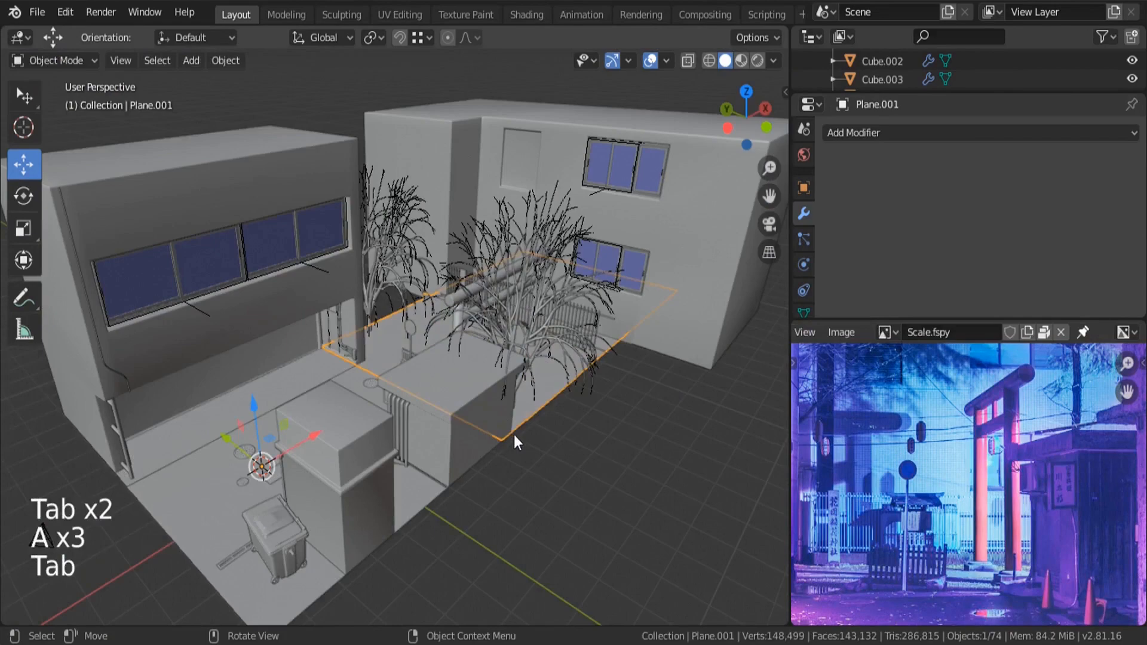
pyautogui.scroll(3, 514, 435)
pyautogui.moveTo(514, 435); pyautogui.dragTo(504, 435, button='middle')
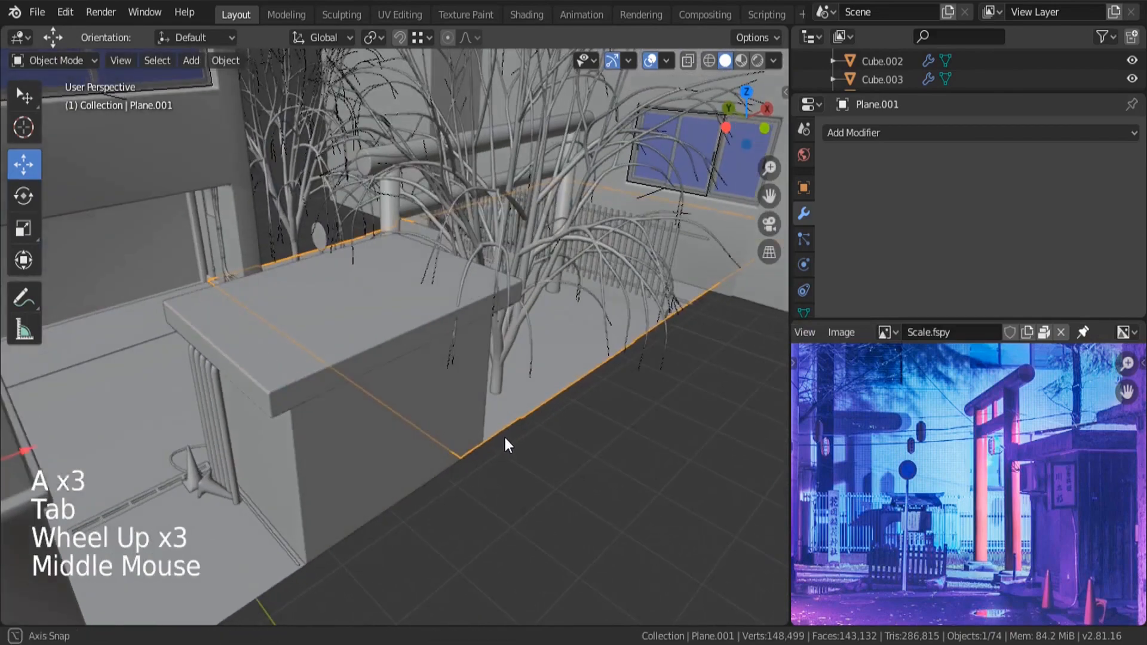
pyautogui.press('Tab')
pyautogui.click(492, 439)
pyautogui.hotkey('shift', 's')
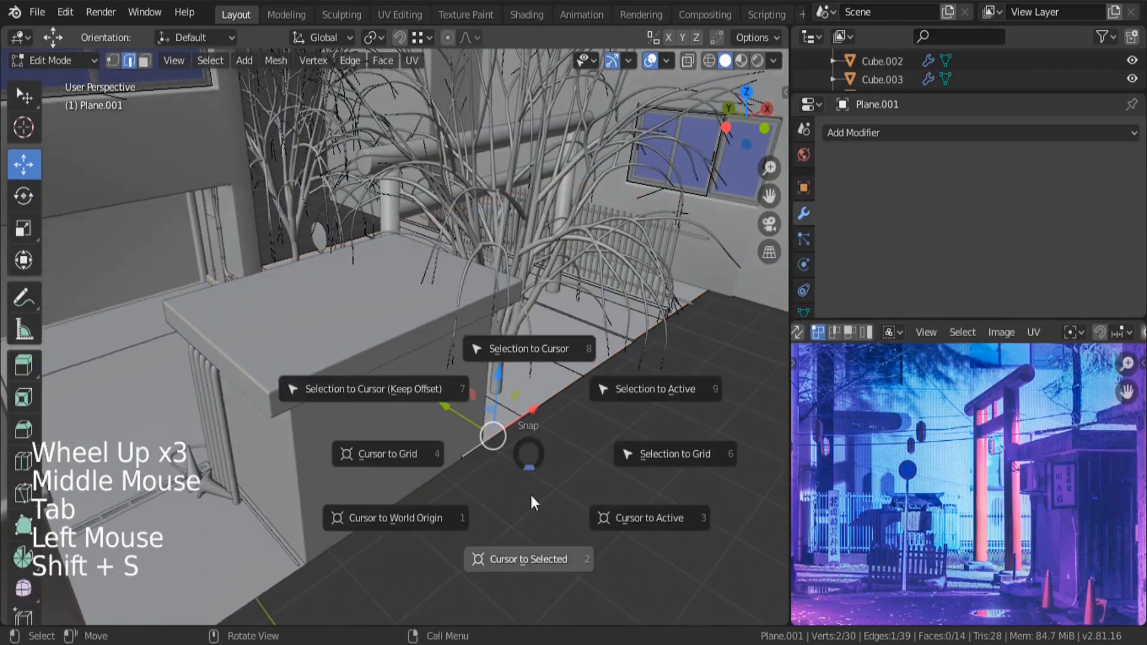
pyautogui.click(535, 540)
pyautogui.press('Tab')
# - Add a 16-vertex cylinder at the 3D cursor and scale it to about 0.11 in X and Y
pyautogui.hotkey('shift', 'a')
pyautogui.moveTo(432, 291)
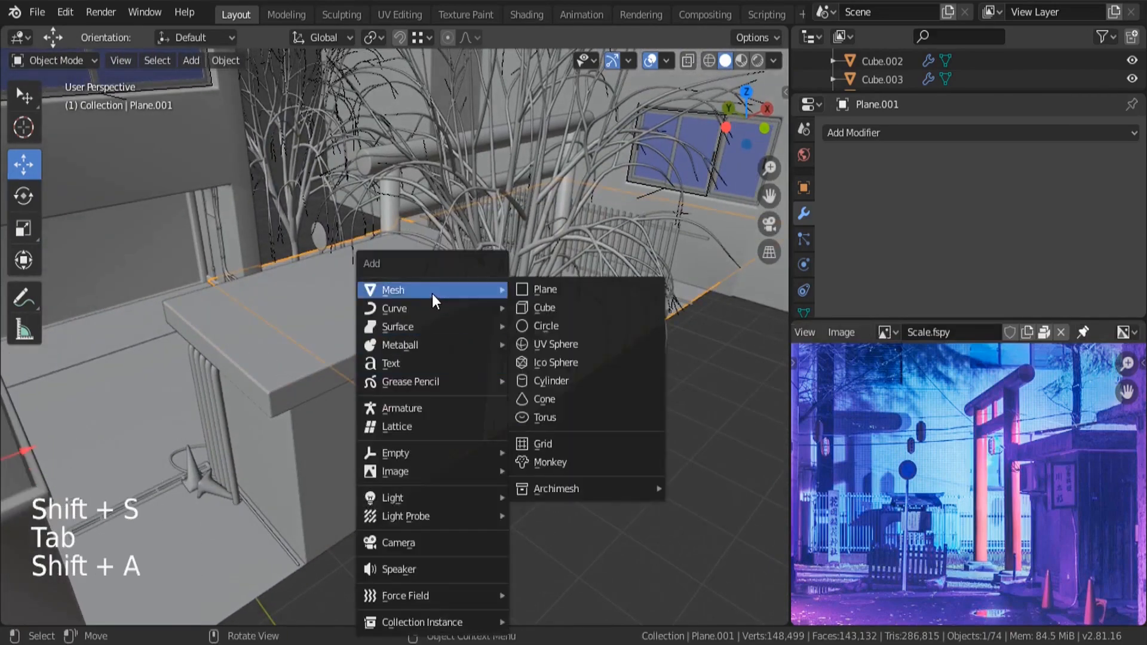
pyautogui.click(548, 381)
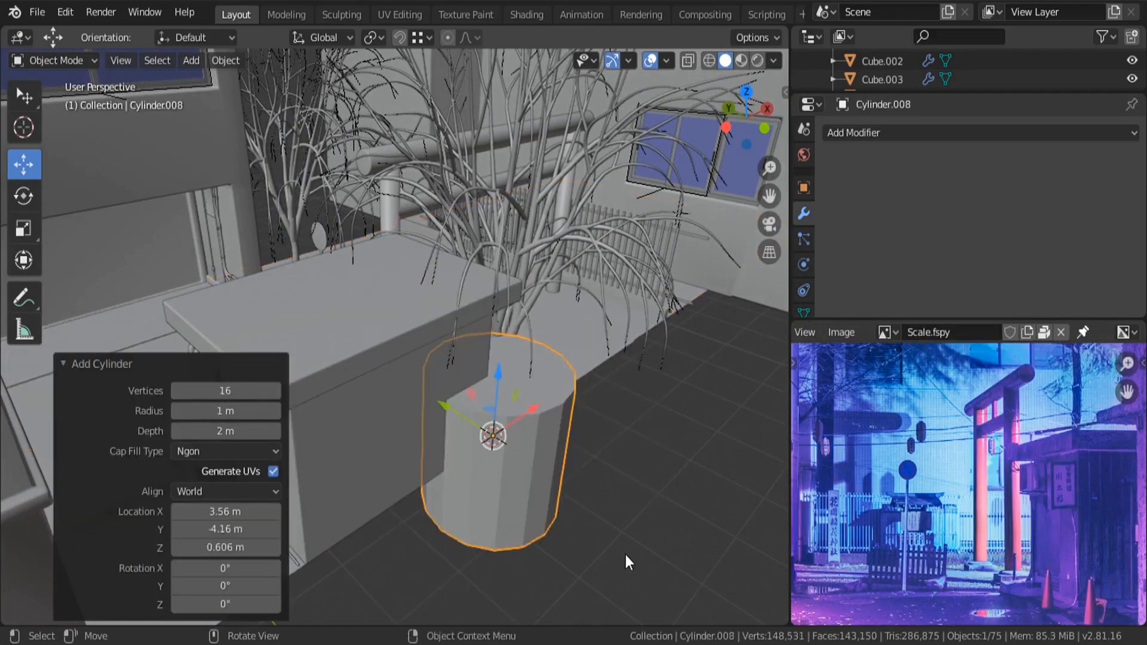
pyautogui.press('s')
pyautogui.hotkey('shift', 'z')
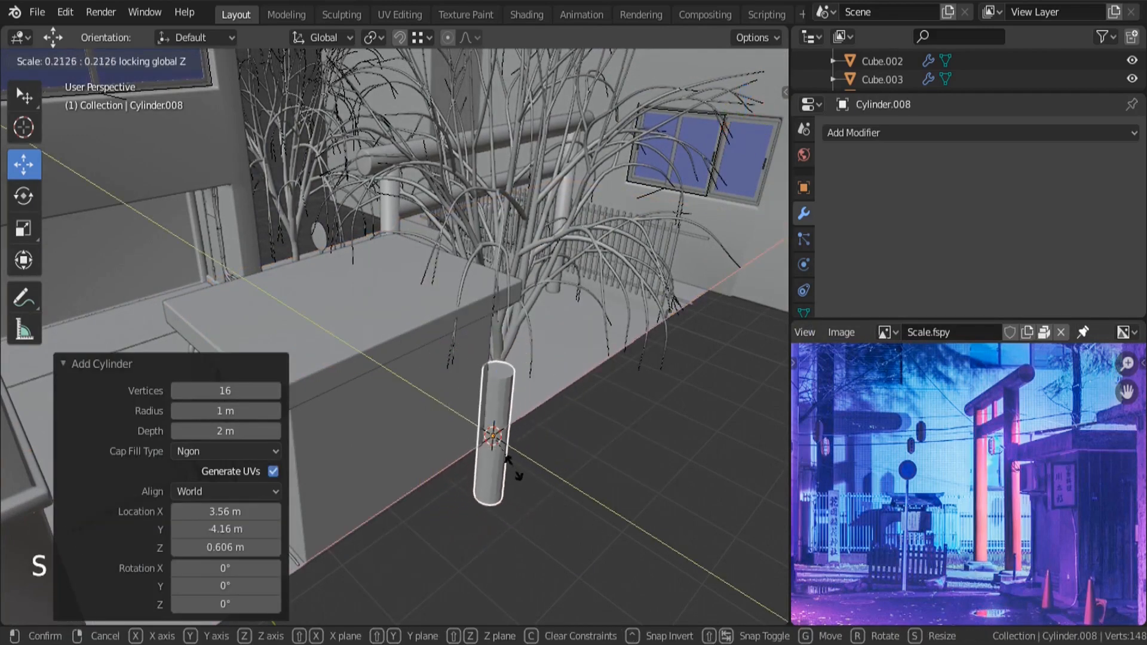
pyautogui.click(500, 463)
# - Stretch the cylinder along Z into a tall pole and raise it above the ground edge
pyautogui.press('s')
pyautogui.press('z')
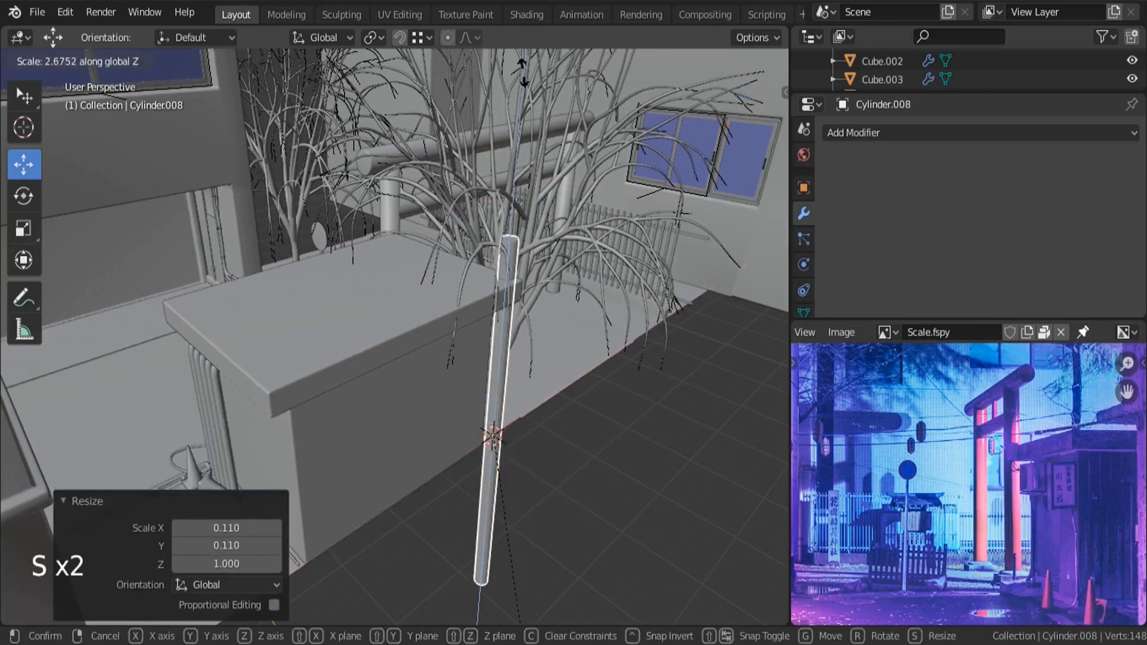
pyautogui.click(525, 110)
pyautogui.moveTo(500, 350); pyautogui.dragTo(501, 203)
pyautogui.scroll(-3, 444, 440)
pyautogui.press('s')
pyautogui.press('z')
pyautogui.click(512, 487)
# - Move the pole about 0.742 m along X, behind the booth
pyautogui.moveTo(513, 481); pyautogui.dragTo(467, 361, button='middle')
pyautogui.scroll(1, 487, 250)
pyautogui.moveTo(467, 361); pyautogui.dragTo(502, 372)
pyautogui.moveTo(501, 372); pyautogui.dragTo(478, 348, button='middle')
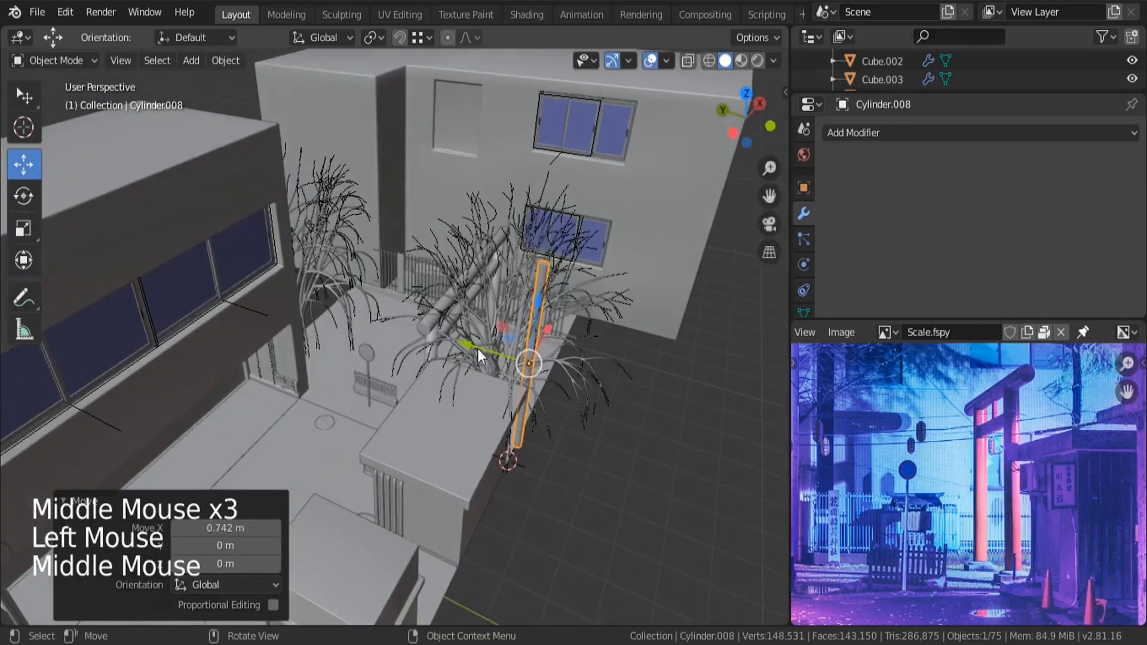
# - Snap the 3D cursor to the pole and add a path curve there
pyautogui.moveTo(933, 479); pyautogui.dragTo(988, 472, button='middle')
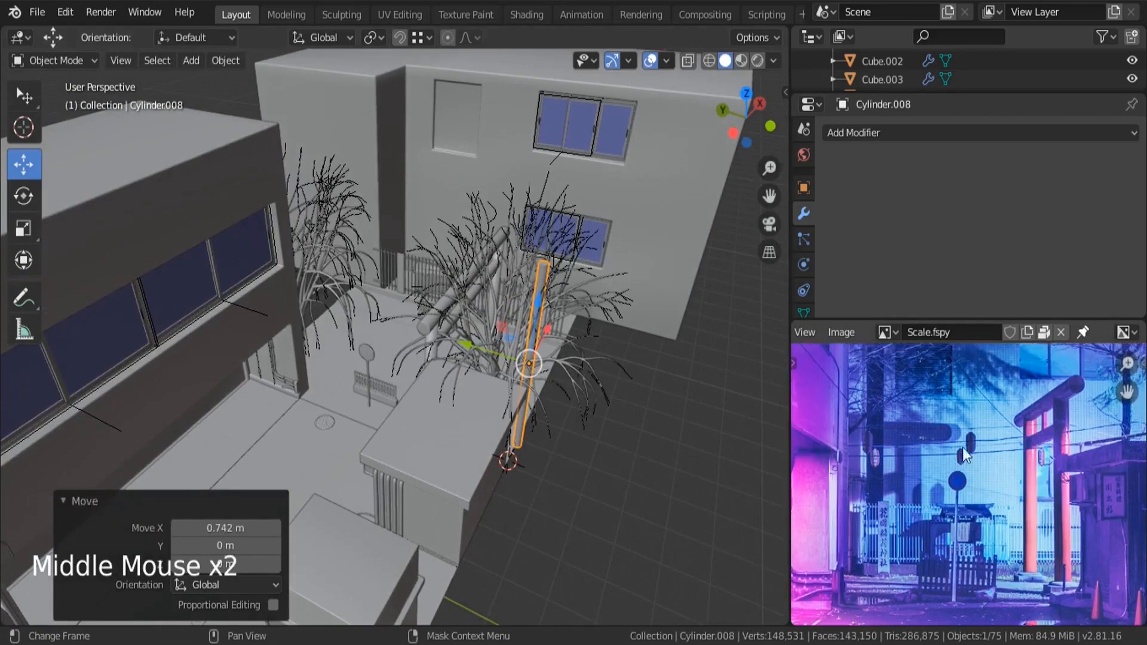
pyautogui.moveTo(542, 393); pyautogui.dragTo(467, 303, button='middle')
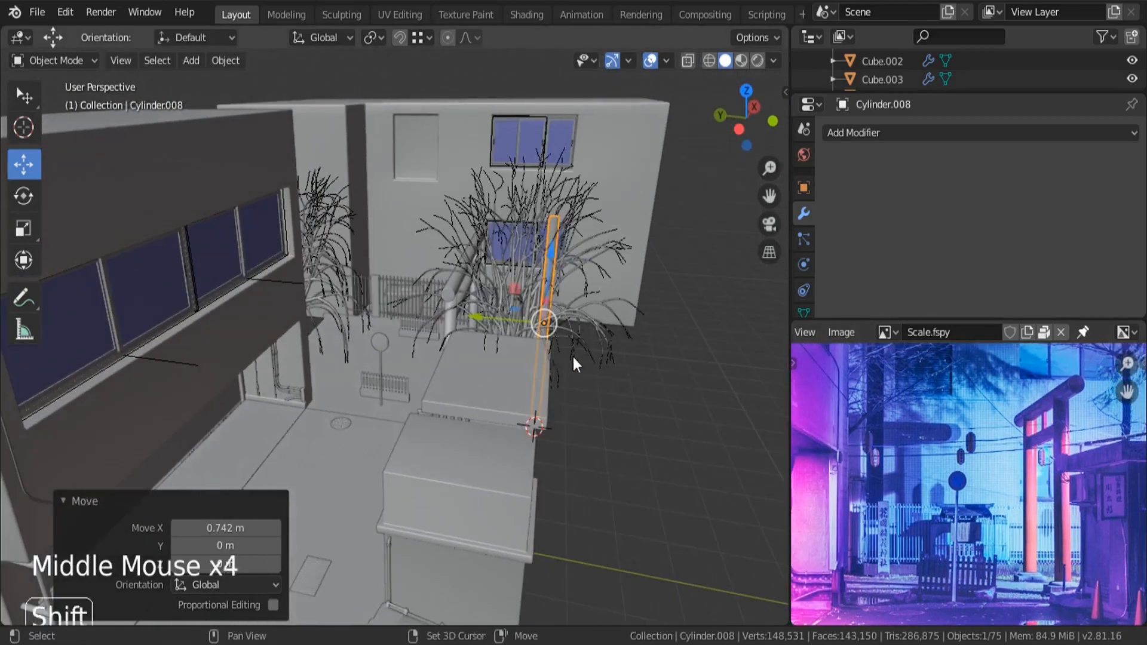
pyautogui.hotkey('shift', 's')
pyautogui.click(574, 461)
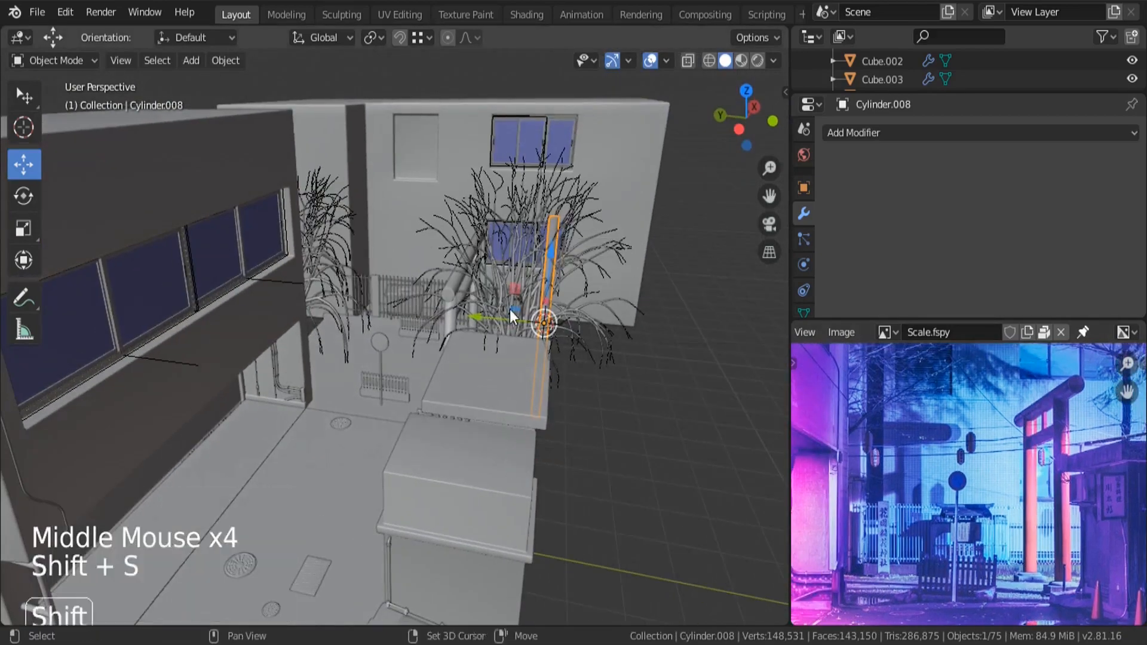
pyautogui.hotkey('shift', 'a')
pyautogui.moveTo(440, 308)
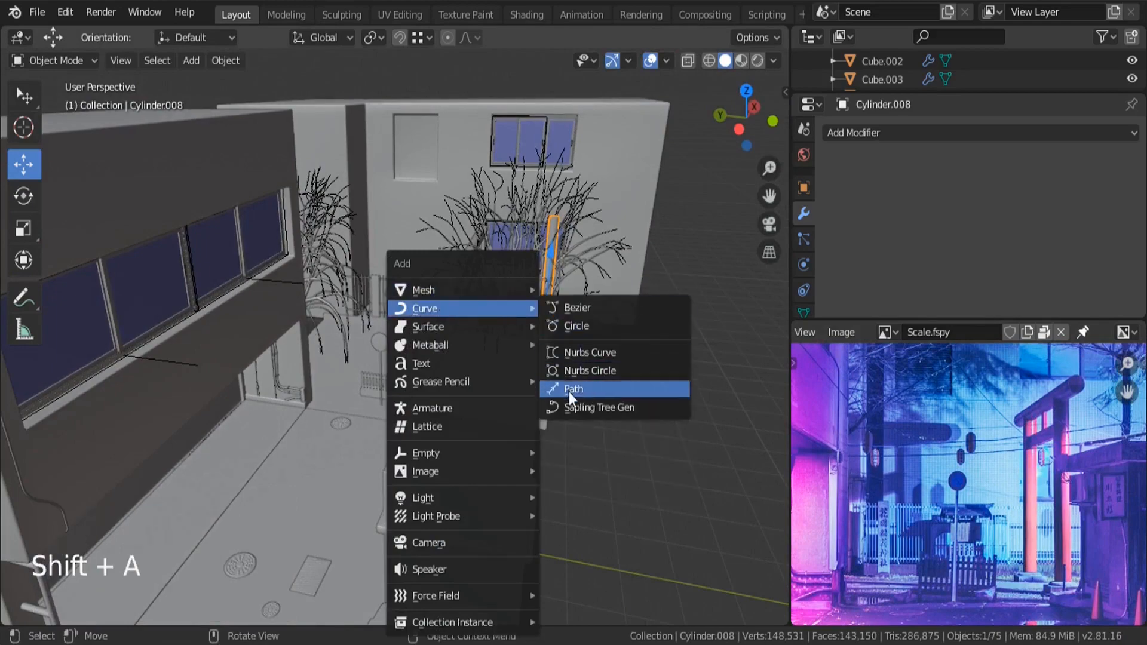
pyautogui.click(569, 393)
# - Move the path about 3.44 m along Y and rotate it 90° around Z so it spans the alley
pyautogui.moveTo(500, 324); pyautogui.dragTo(400, 308)
pyautogui.scroll(3, 399, 308)
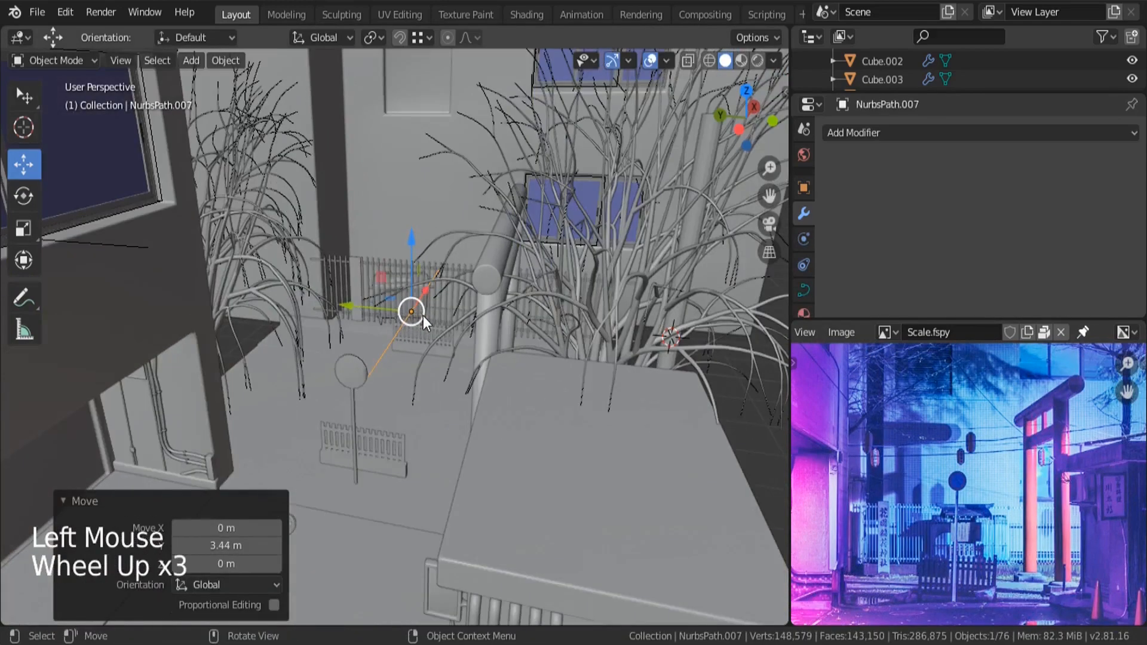
pyautogui.press('r')
pyautogui.press('z')
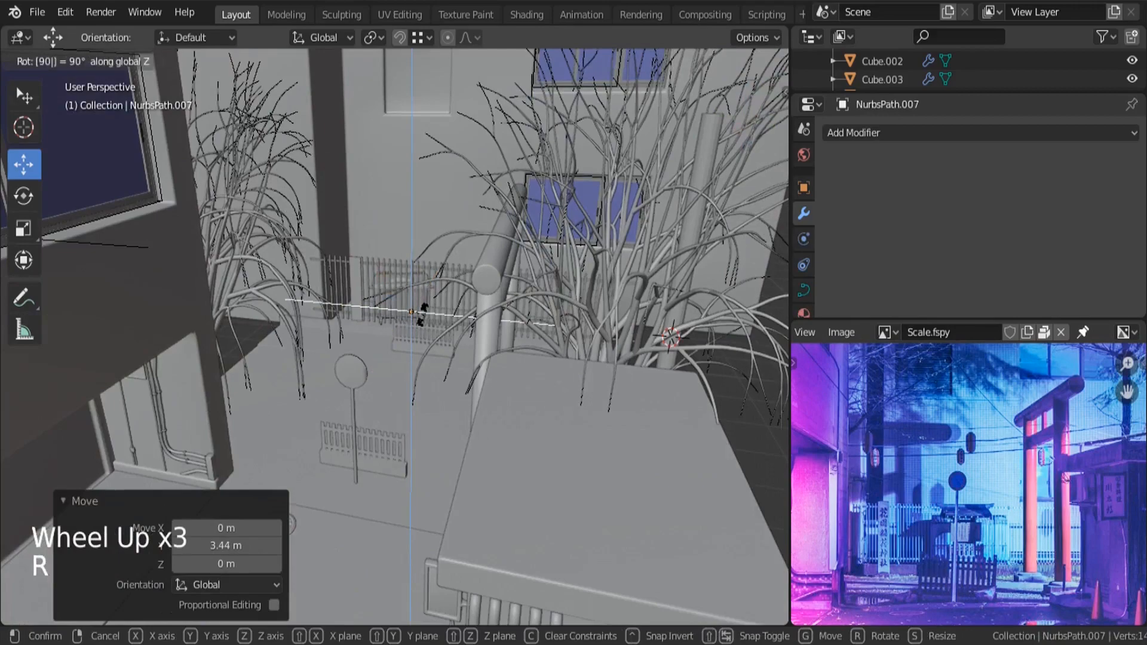
pyautogui.click(424, 315)
pyautogui.press('KP_0')
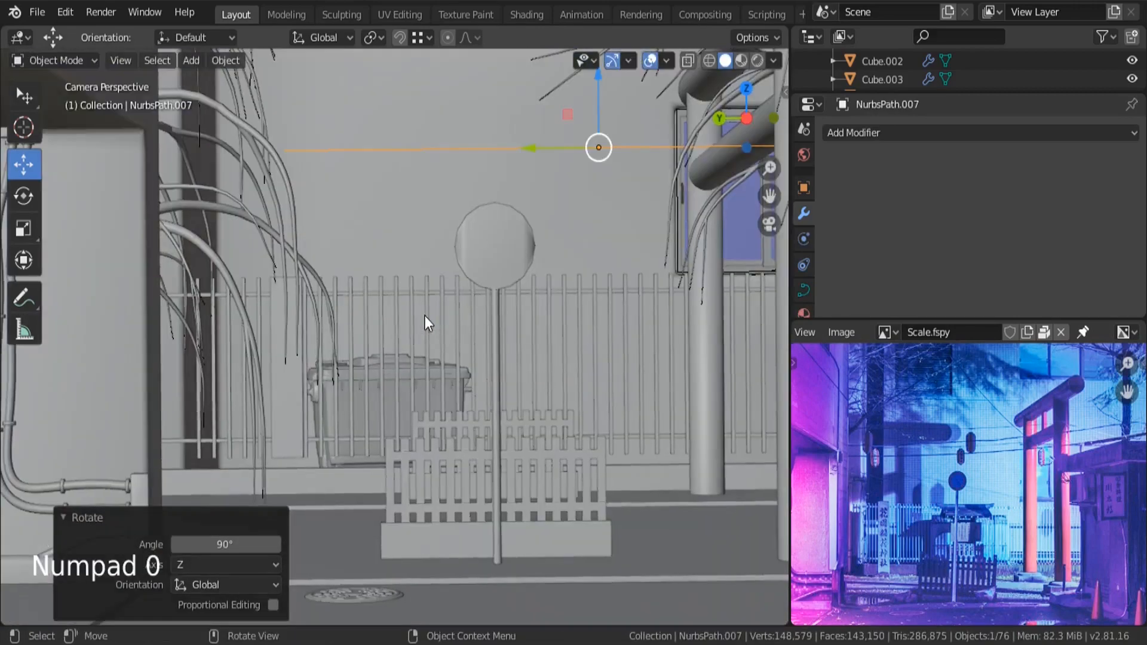
pyautogui.scroll(-4, 424, 317)
pyautogui.moveTo(464, 315); pyautogui.dragTo(453, 364, button='middle')
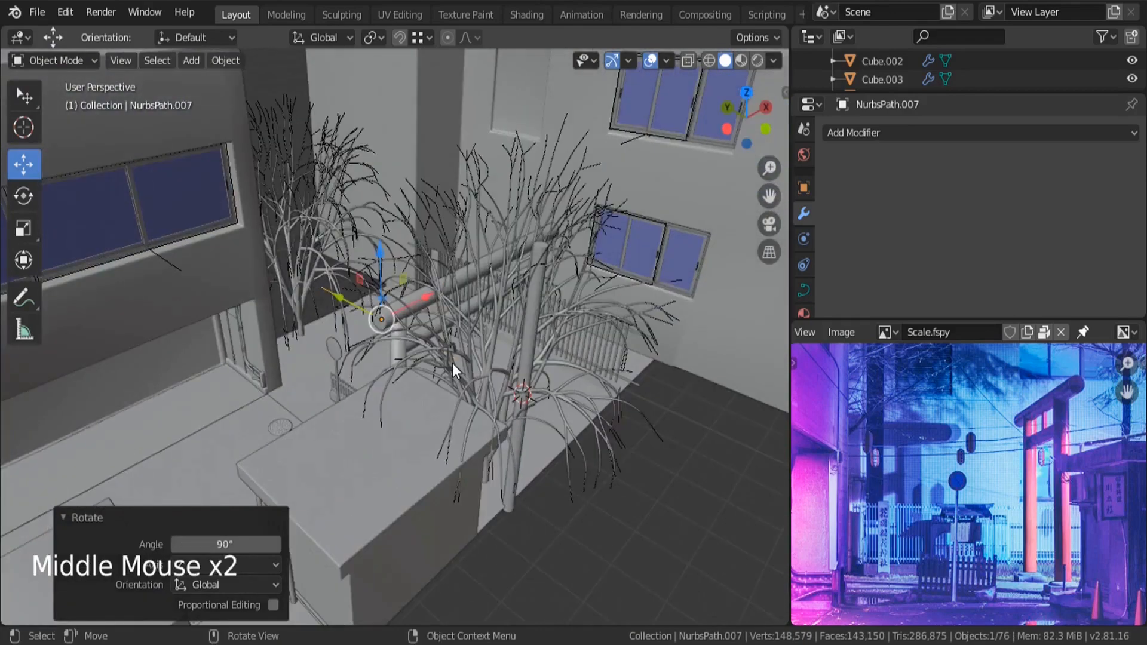
# - Shift the path along Y and Z toward the reference cable in the wireframe camera view
pyautogui.press('KP_0')
pyautogui.press('z')
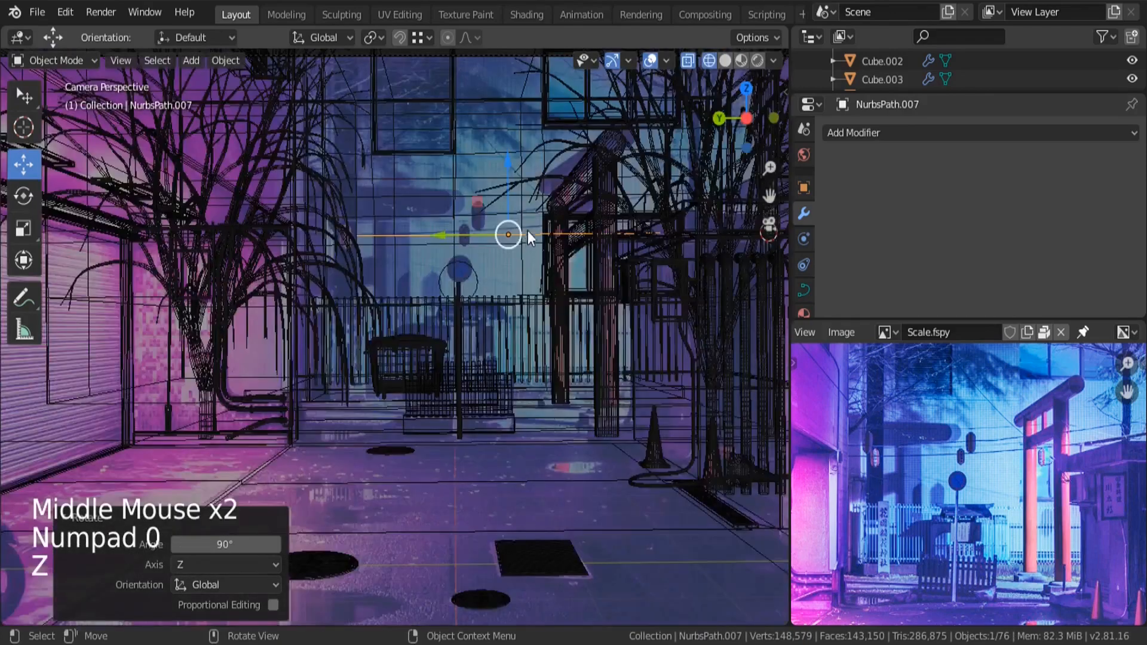
pyautogui.scroll(4, 528, 234)
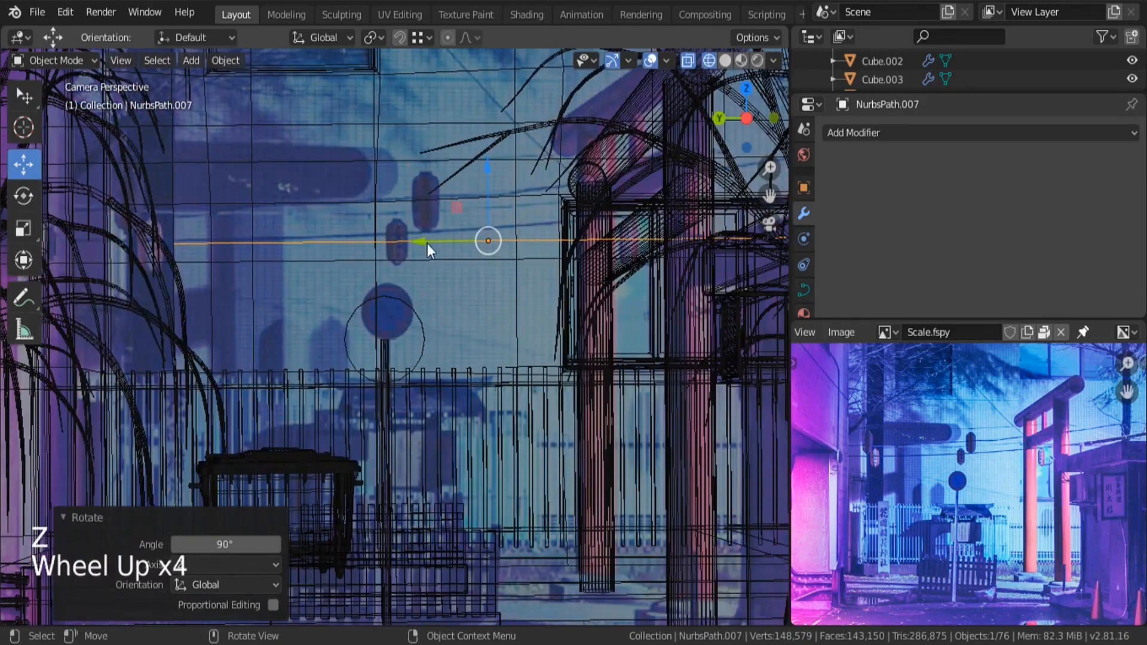
pyautogui.moveTo(428, 242); pyautogui.dragTo(207, 244)
pyautogui.moveTo(266, 192); pyautogui.dragTo(278, 206)
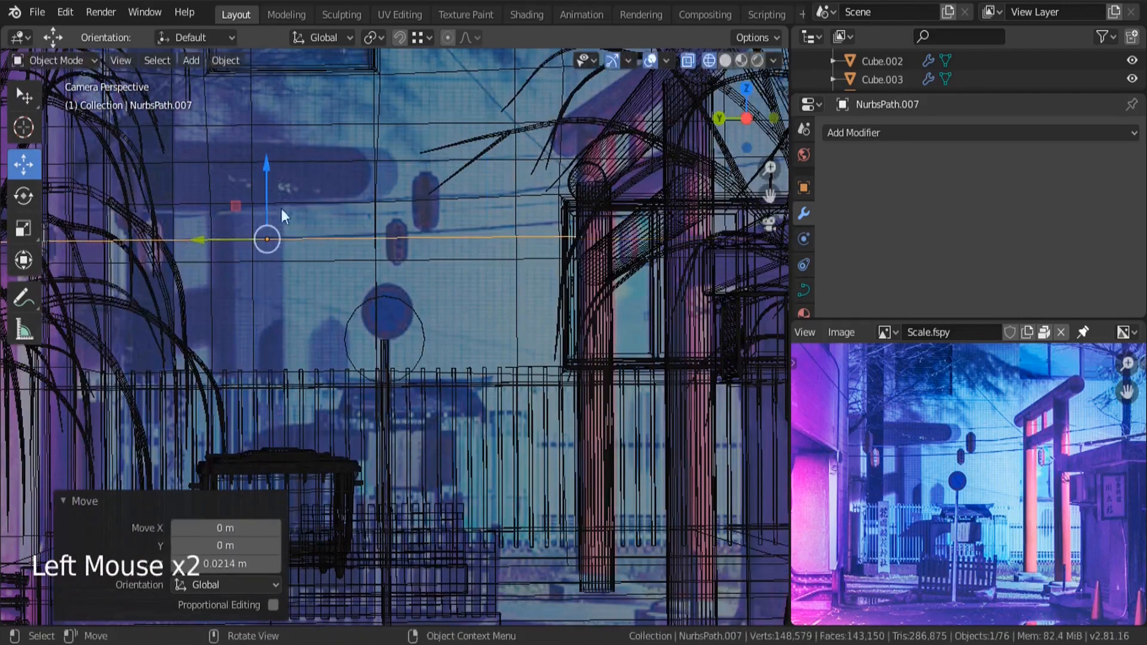
# - Raise the path's end control point nearest the new pole and extend it outward along Y
pyautogui.press('Tab')
pyautogui.click(579, 240)
pyautogui.moveTo(582, 192); pyautogui.dragTo(582, 171)
pyautogui.scroll(-5, 581, 171)
pyautogui.moveTo(379, 256); pyautogui.dragTo(441, 251)
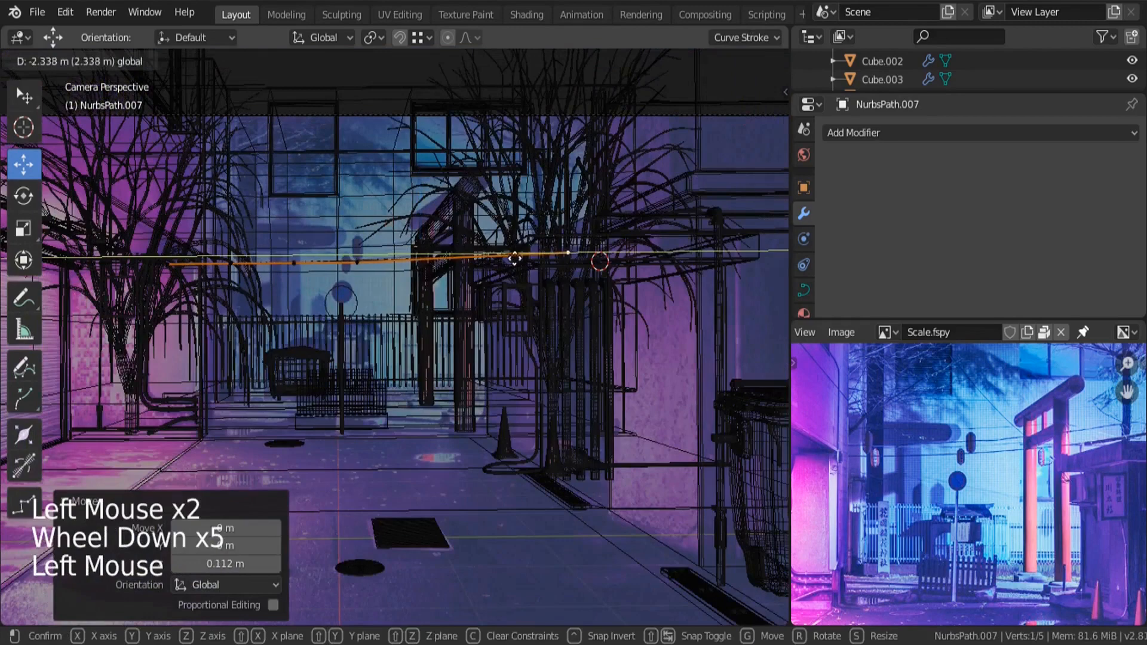
pyautogui.moveTo(515, 259); pyautogui.dragTo(520, 258)
pyautogui.moveTo(574, 200); pyautogui.dragTo(574, 170)
# - Move the control point next to the raised end along Y toward the pole
pyautogui.scroll(4, 371, 254)
pyautogui.click(336, 279)
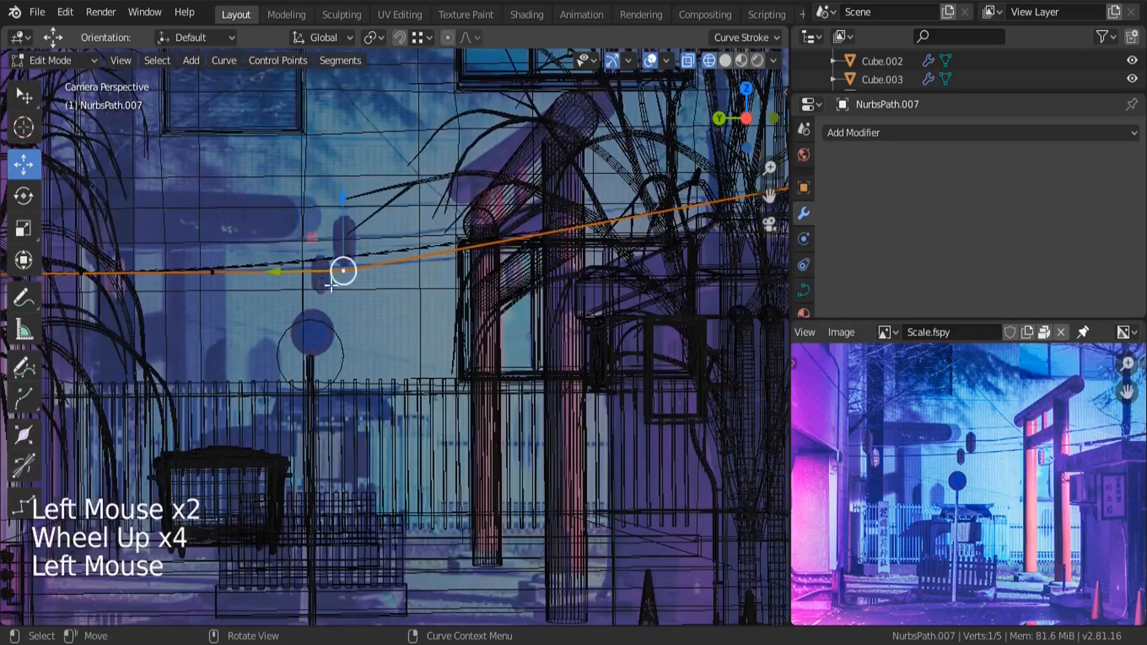
pyautogui.scroll(-3, 332, 286)
pyautogui.moveTo(281, 280); pyautogui.dragTo(342, 290)
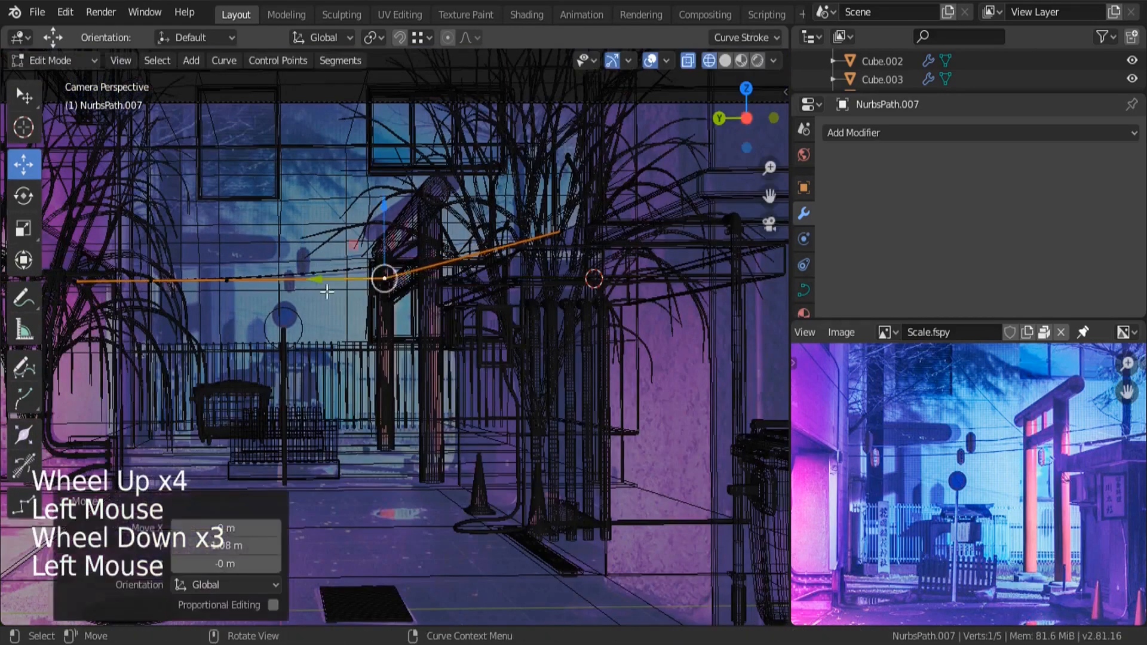
pyautogui.press('Tab')
# - Extend the path's opposite end point outward along Y beside the shuttered building and raise it
pyautogui.scroll(-4, 485, 332)
pyautogui.scroll(6, 271, 329)
pyautogui.scroll(1, 428, 296)
pyautogui.press('Tab')
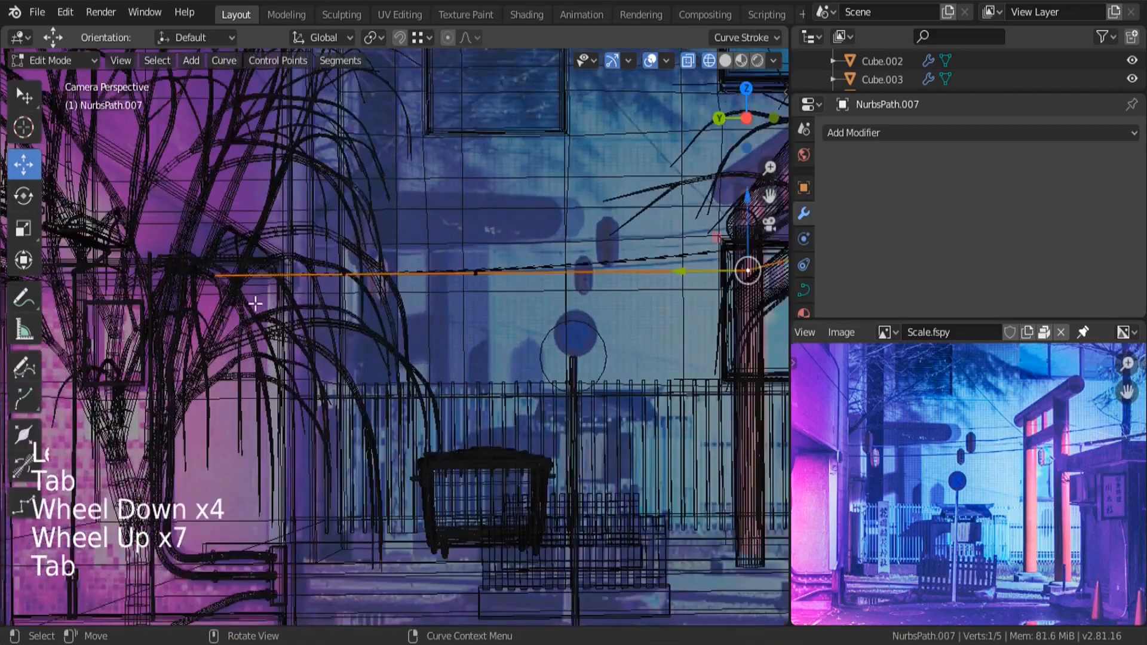
pyautogui.scroll(-3, 233, 305)
pyautogui.click(197, 304)
pyautogui.scroll(-2, 187, 321)
pyautogui.moveTo(160, 299); pyautogui.dragTo(95, 300)
pyautogui.moveTo(150, 242); pyautogui.dragTo(152, 216)
# - Move the control point beside the shuttered-building end outward along Y to even out the cable's sag
pyautogui.click(264, 297)
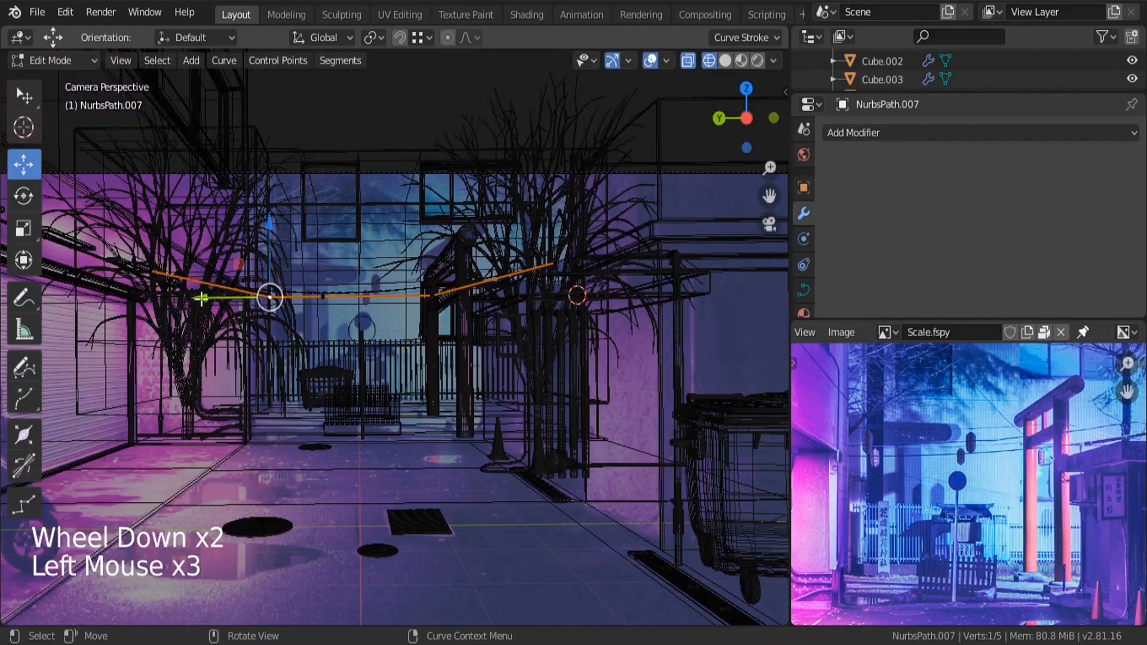
pyautogui.moveTo(201, 297); pyautogui.dragTo(164, 297)
pyautogui.press('Tab')
# - Lower the cable path about 0.045 m, then raise it about 0.411 m along Z against the reference photo
pyautogui.scroll(5, 358, 306)
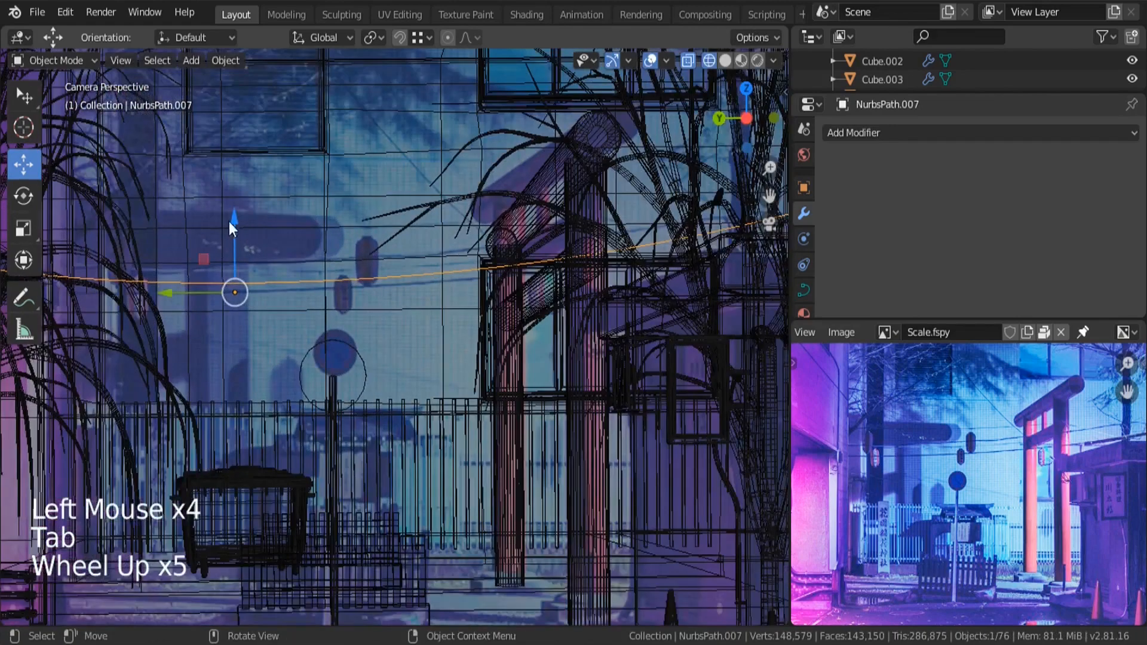
pyautogui.moveTo(232, 222); pyautogui.dragTo(234, 228)
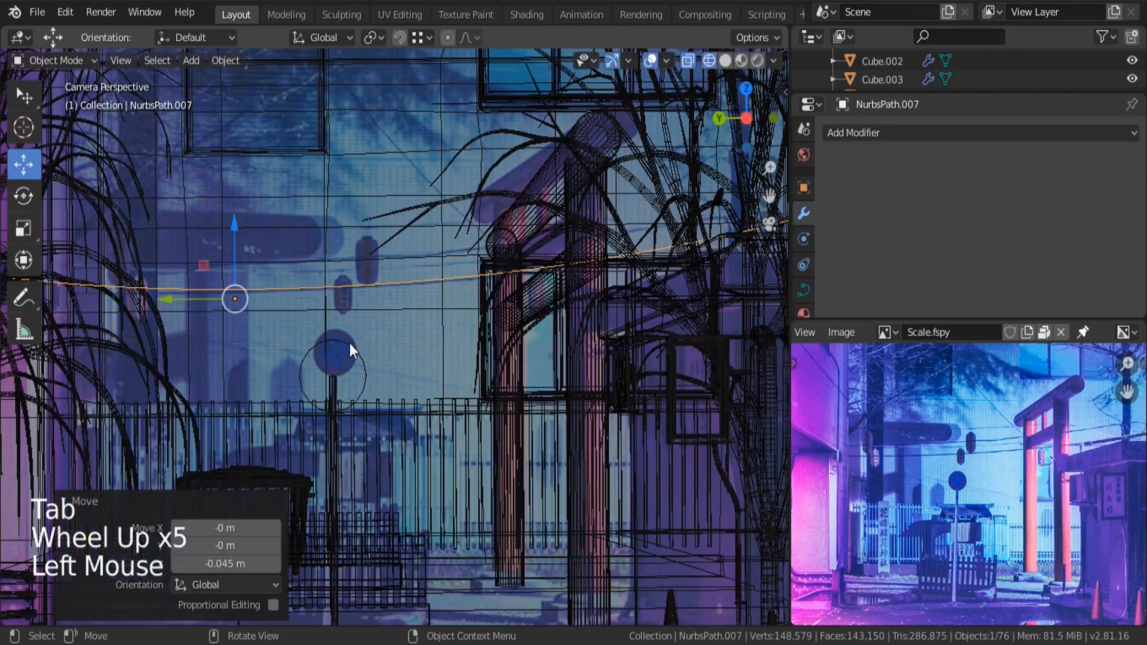
pyautogui.scroll(4, 407, 317)
pyautogui.scroll(-4, 421, 402)
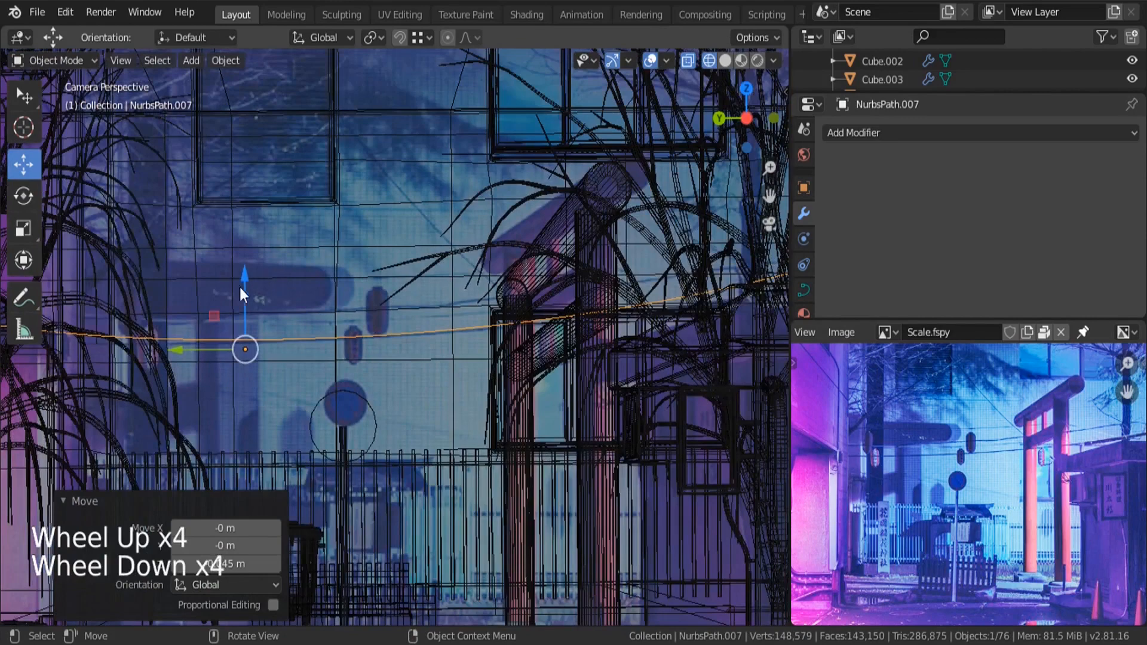
pyautogui.moveTo(241, 288); pyautogui.dragTo(255, 228)
pyautogui.scroll(4, 333, 340)
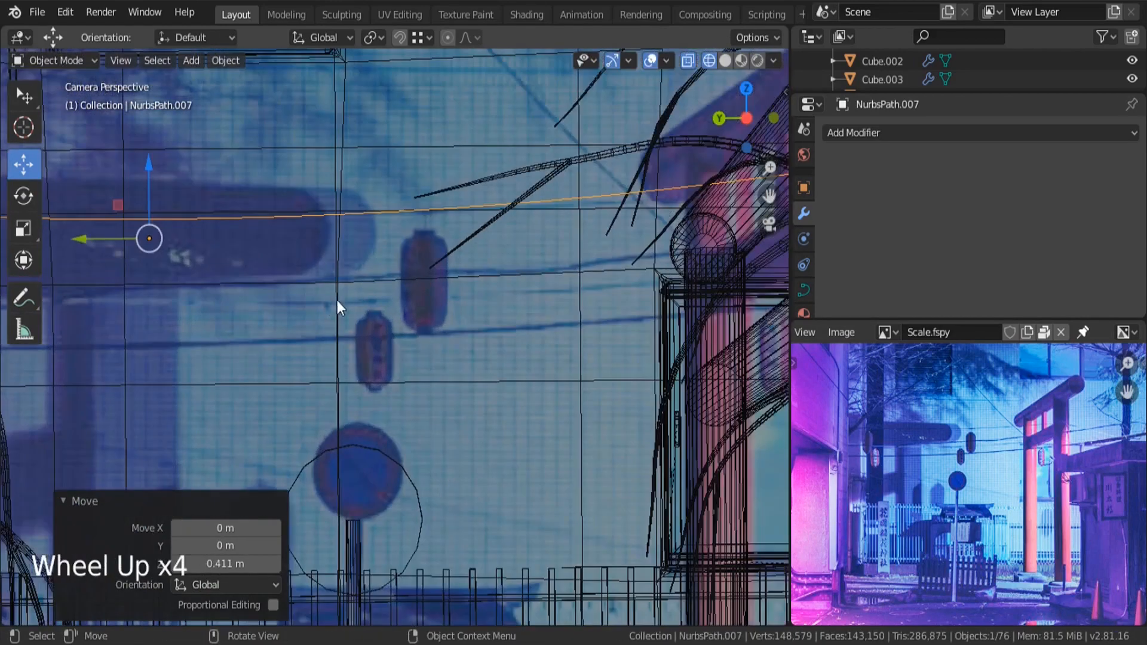
# - Return to solid shading, scale the pole behind the booth and lower it along Z
pyautogui.scroll(-4, 337, 309)
pyautogui.moveTo(337, 311)
pyautogui.mouseDown(button='middle')
pyautogui.moveTo(367, 362)
pyautogui.moveTo(368, 293)
pyautogui.mouseUp(button='middle')
pyautogui.press('z')
pyautogui.moveTo(461, 289)
pyautogui.mouseDown(button='middle')
pyautogui.moveTo(393, 280)
pyautogui.moveTo(454, 406)
pyautogui.moveTo(540, 445)
pyautogui.moveTo(525, 403)
pyautogui.mouseUp(button='middle')
pyautogui.click(453, 406)
pyautogui.press('s')
pyautogui.click(546, 453)
pyautogui.scroll(1, 468, 344)
pyautogui.moveTo(477, 246); pyautogui.dragTo(476, 293)
pyautogui.moveTo(476, 293); pyautogui.dragTo(460, 310, button='middle')
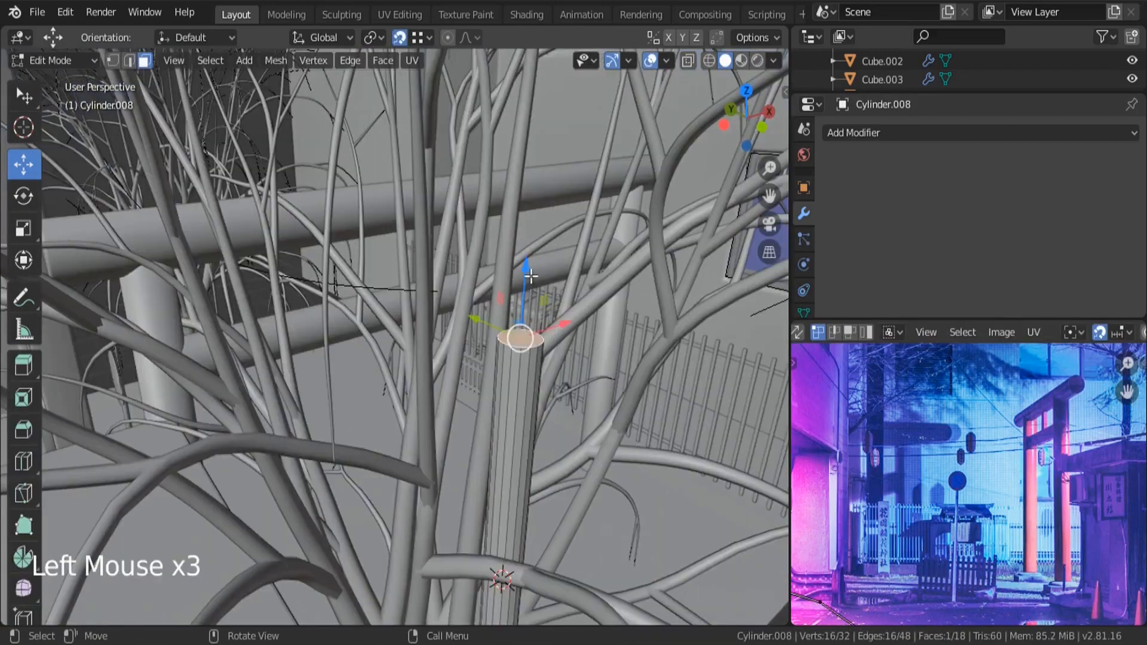
# - Raise the pole's top face along Z to lengthen the pole, with snapping turned off
pyautogui.moveTo(526, 273); pyautogui.dragTo(527, 151)
pyautogui.hotkey('shift', 'Tab')
pyautogui.moveTo(518, 258); pyautogui.dragTo(535, 135)
pyautogui.press('Tab')
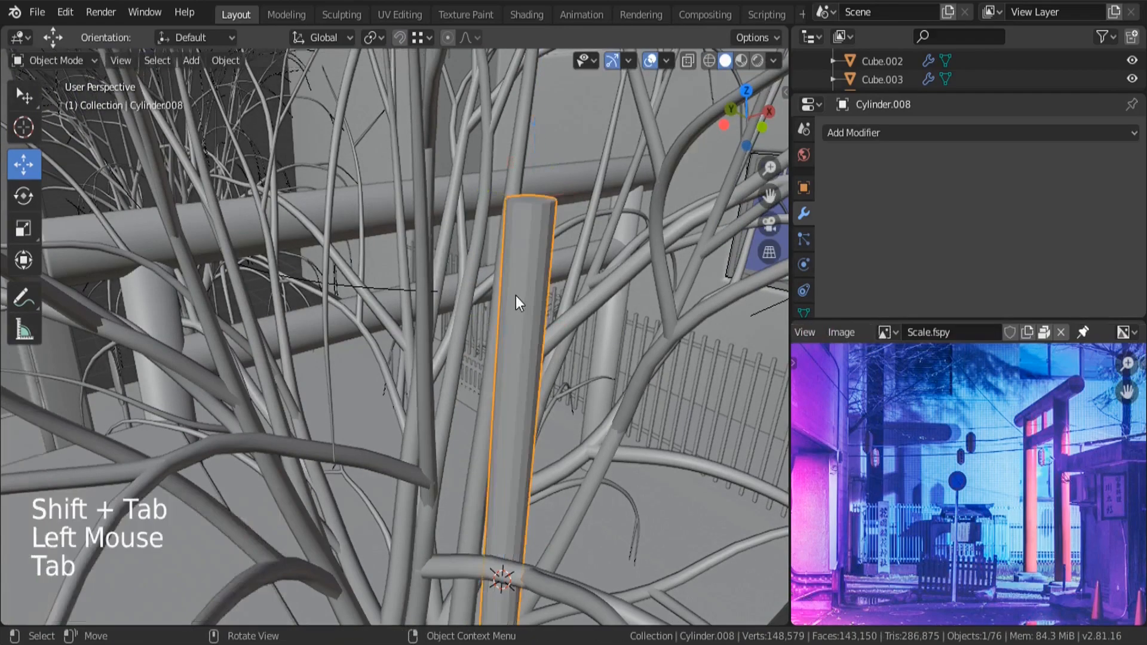
# - Duplicate the pole in place and rotate the copy 90° around Y as a horizontal crossbar
pyautogui.scroll(-4, 515, 296)
pyautogui.moveTo(516, 296); pyautogui.dragTo(509, 376, button='middle')
pyautogui.scroll(2, 544, 317)
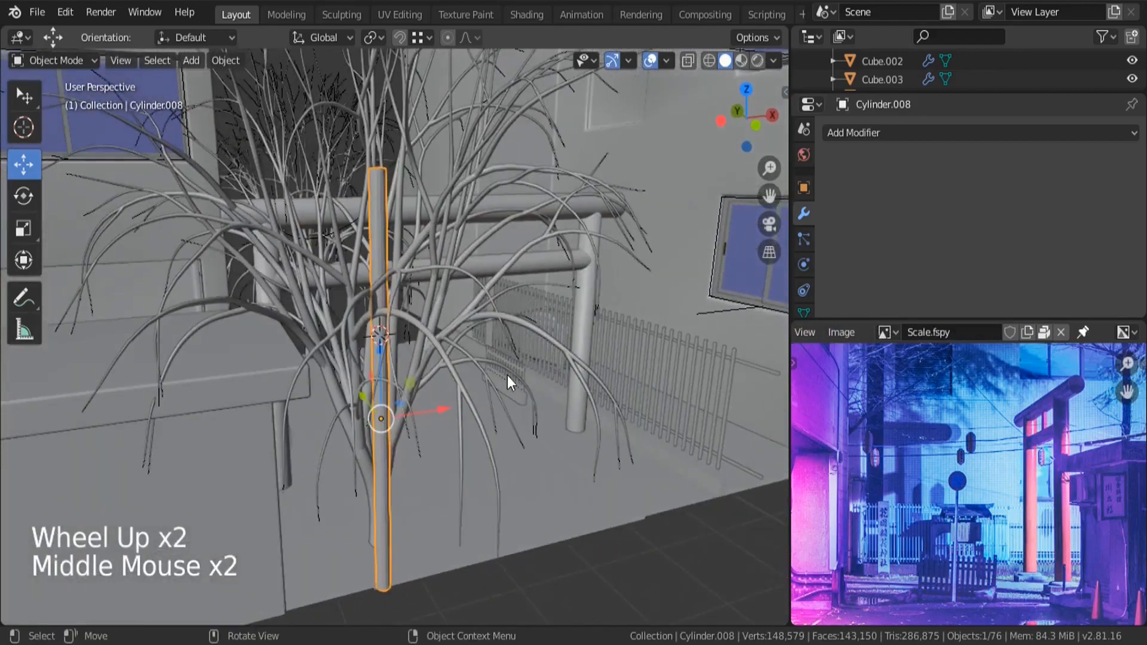
pyautogui.hotkey('shift', 'd')
pyautogui.rightClick(424, 407)
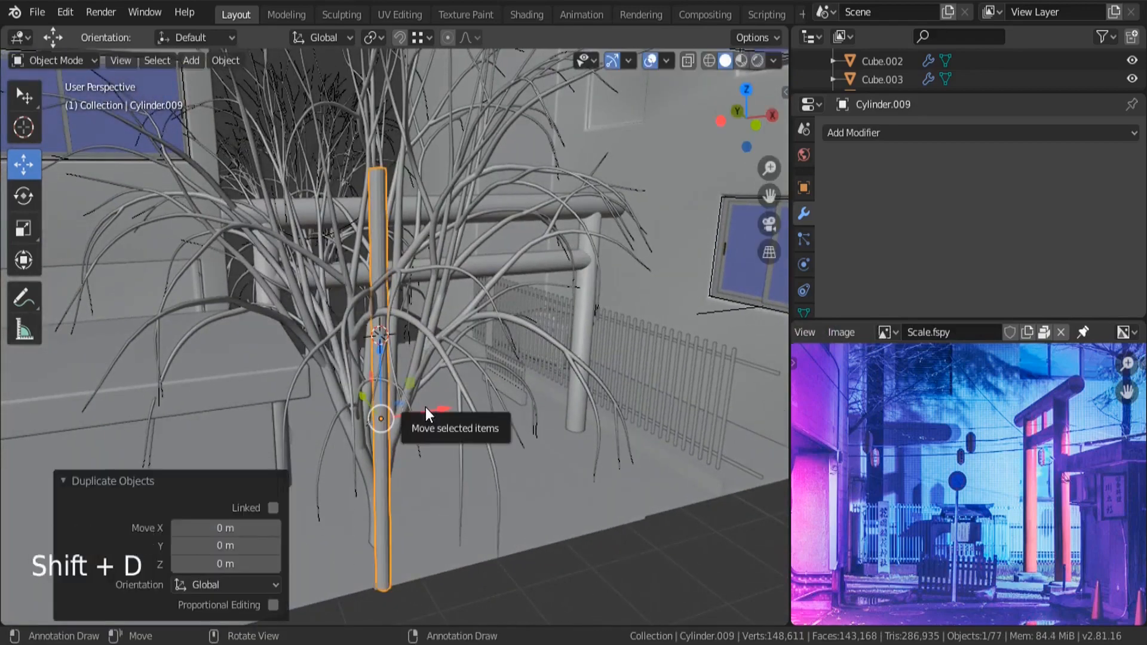
pyautogui.press('r')
pyautogui.press('y')
pyautogui.press('9')
pyautogui.press('0')
pyautogui.press('Return')
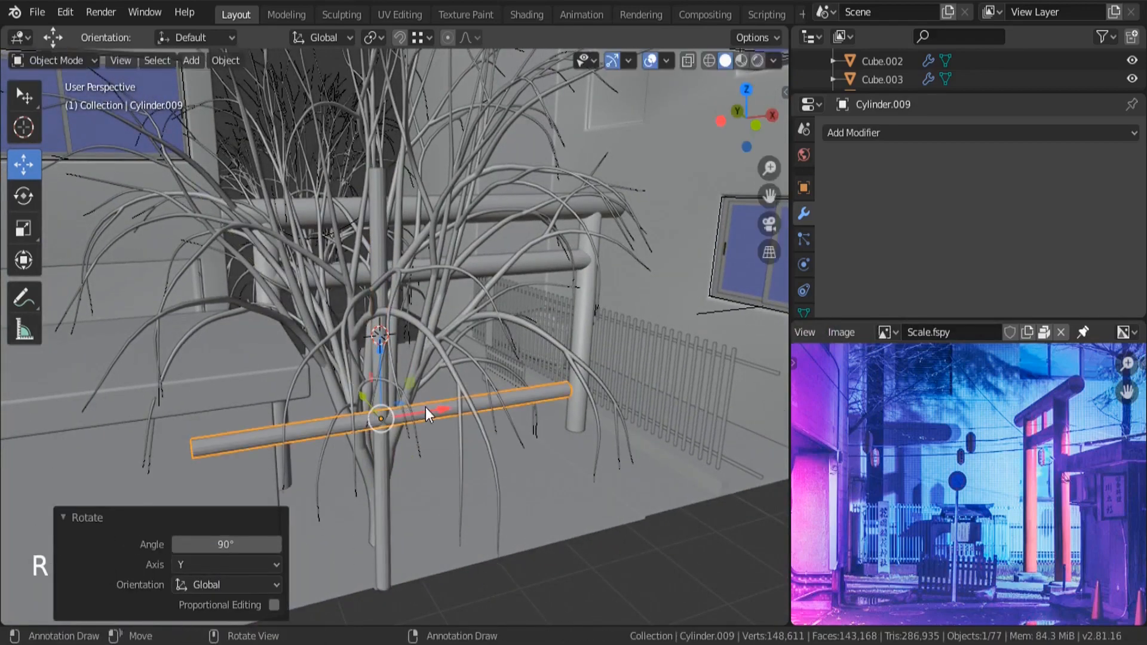
# - Scale the crossbar uniformly to 0.653 and shorten it along X by a factor of 0.471
pyautogui.press('s')
pyautogui.click(493, 501)
pyautogui.press('s')
pyautogui.press('x')
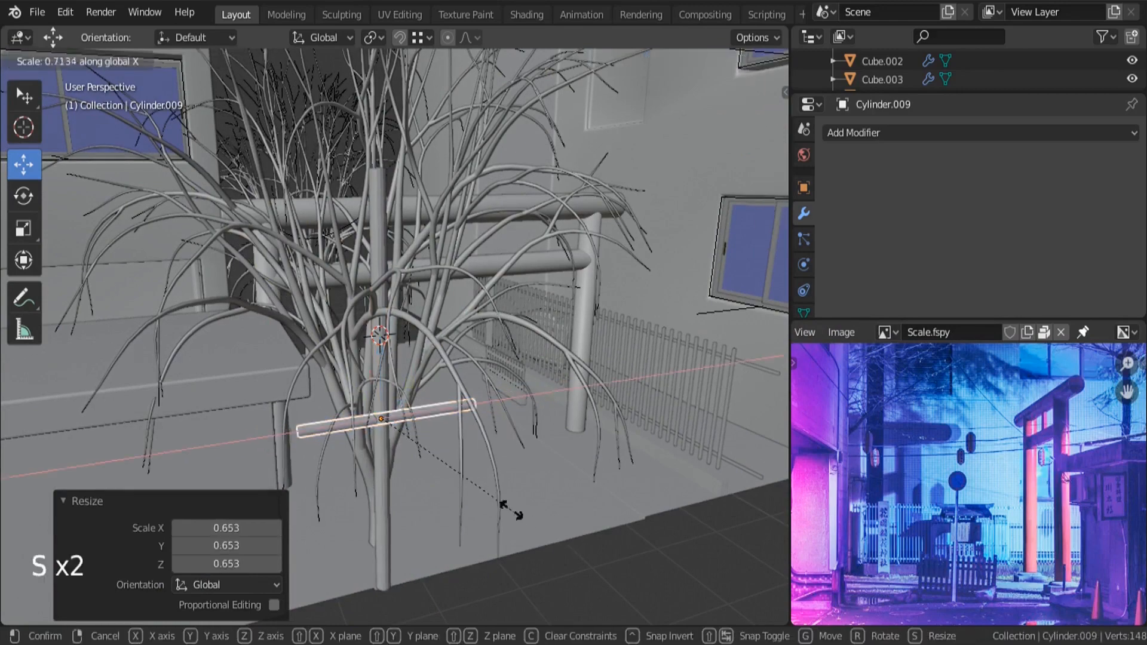
pyautogui.click(449, 483)
# - Raise the crossbar 1.87 m along Z to near the pole's top and shift it -0.0704 m along X
pyautogui.press('g')
pyautogui.press('z')
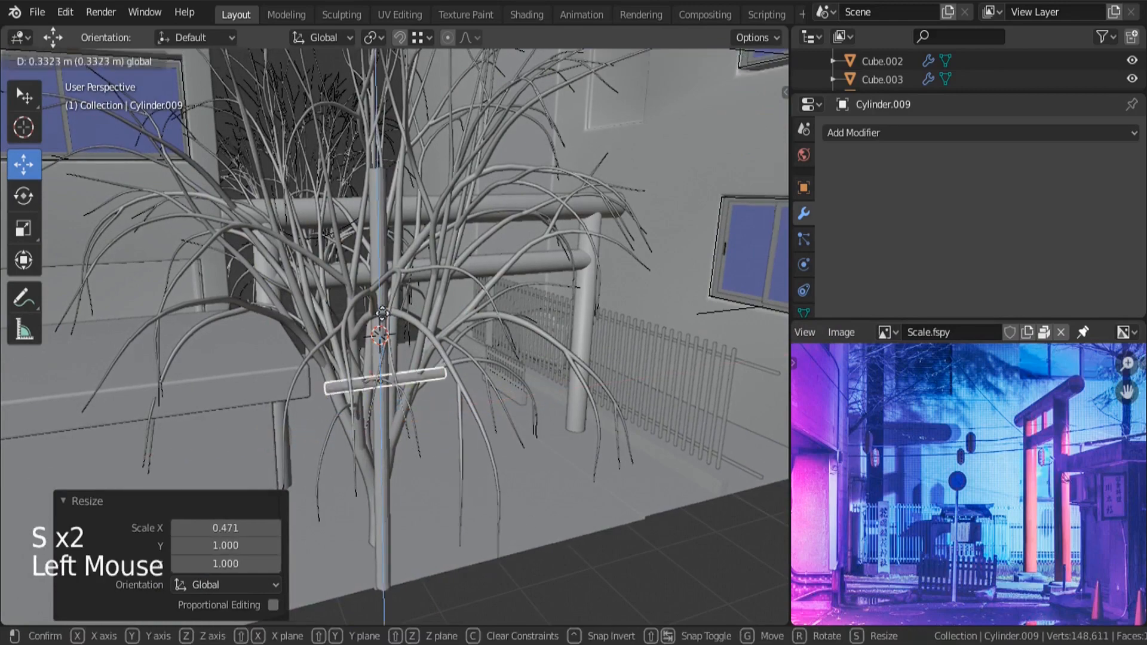
pyautogui.click(380, 152)
pyautogui.scroll(3, 395, 155)
pyautogui.moveTo(412, 170); pyautogui.dragTo(399, 200, button='middle')
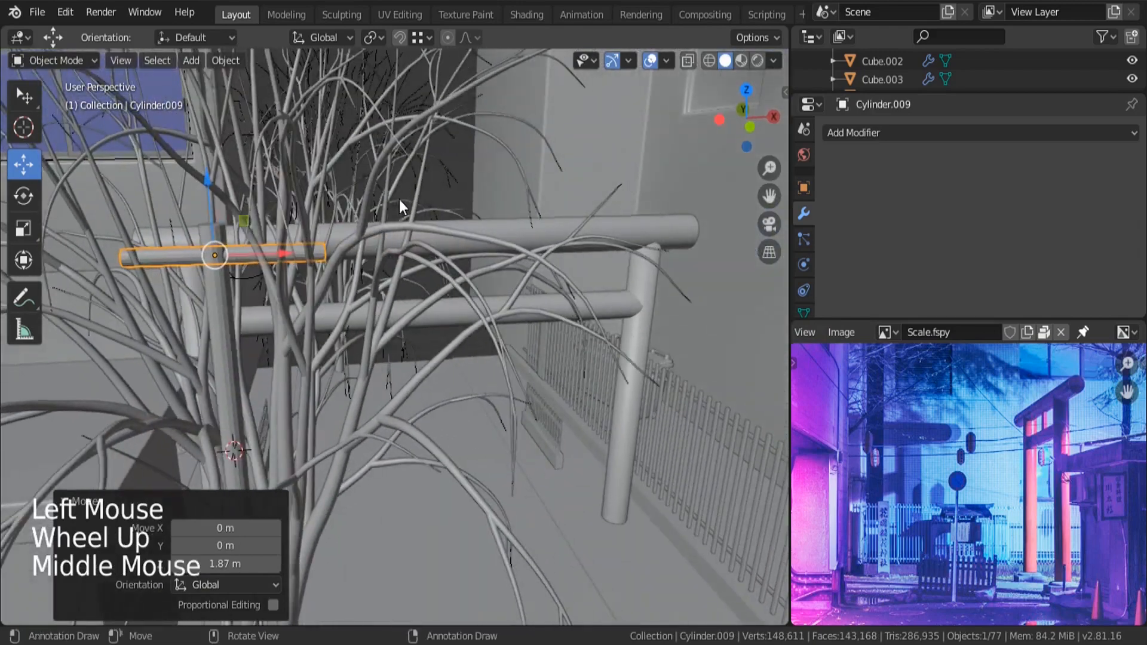
pyautogui.moveTo(285, 253); pyautogui.dragTo(265, 252)
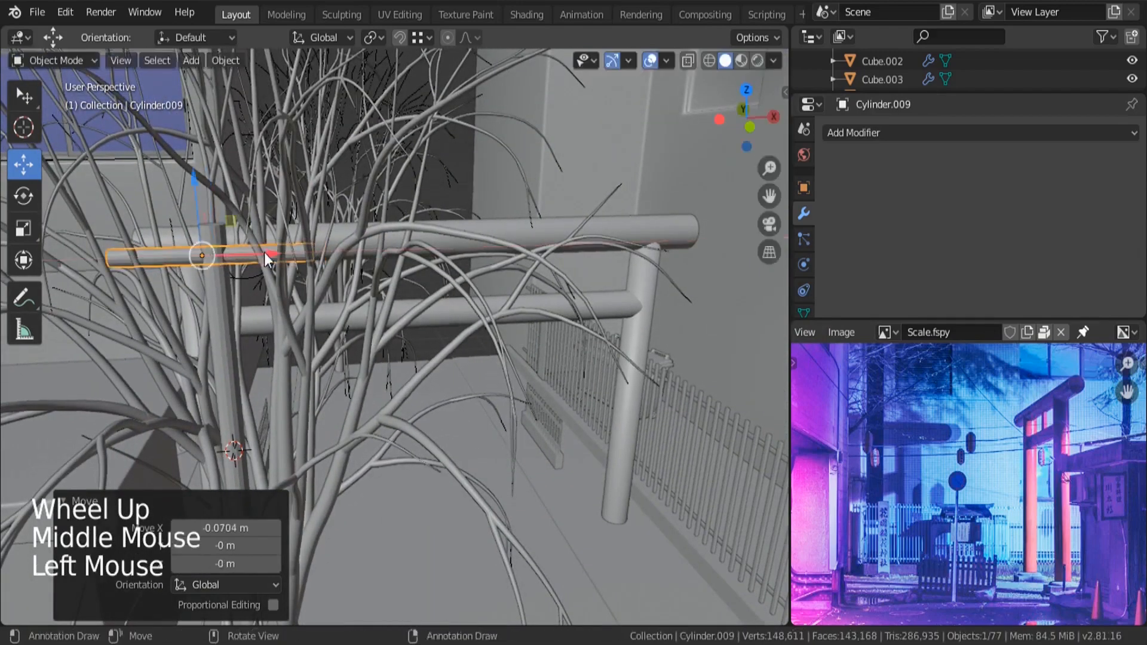
# - Set the crossbar's origin to its geometry and nudge it 0.0046 m along X to center it on the pole
pyautogui.moveTo(264, 252); pyautogui.dragTo(275, 263, button='middle')
pyautogui.click(225, 60)
pyautogui.moveTo(280, 101)
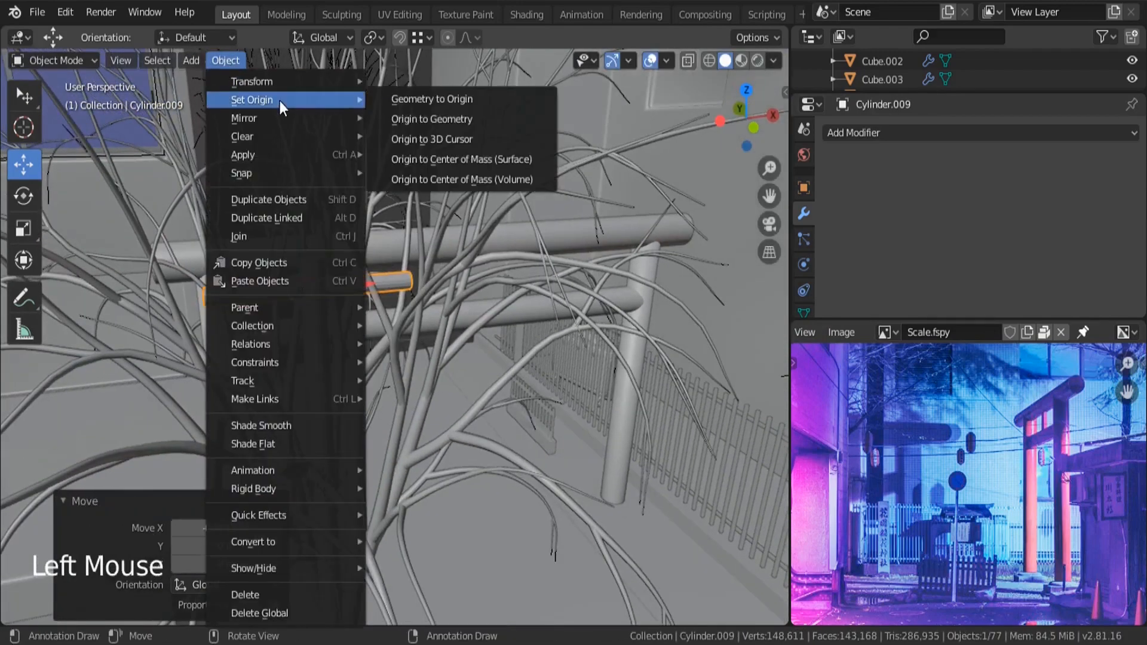
pyautogui.click(424, 119)
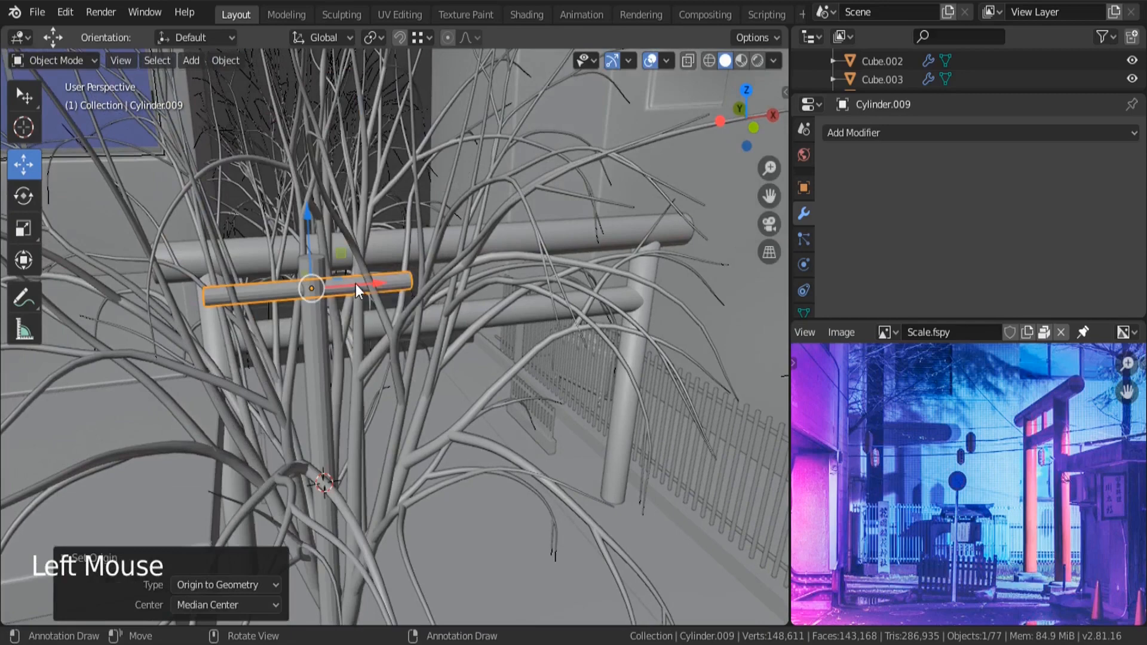
pyautogui.moveTo(356, 285); pyautogui.dragTo(358, 284)
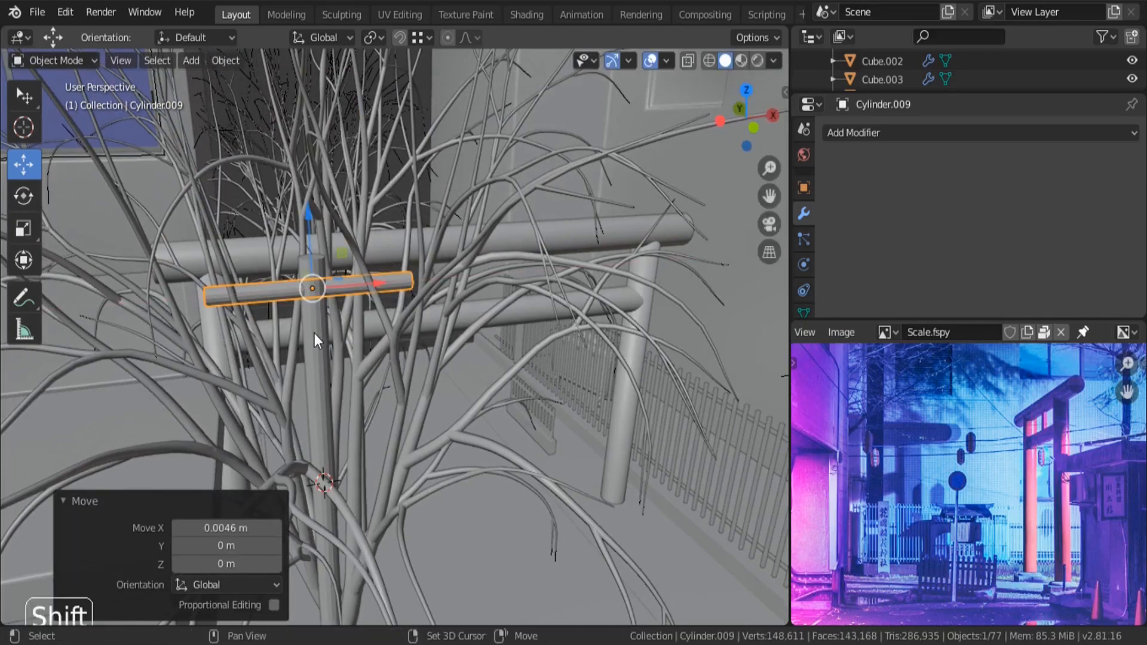
# - Duplicate the crossbar in place and lower the copy along Z to form a second crossbar beneath it
pyautogui.hotkey('shift', 'd')
pyautogui.rightClick(348, 306)
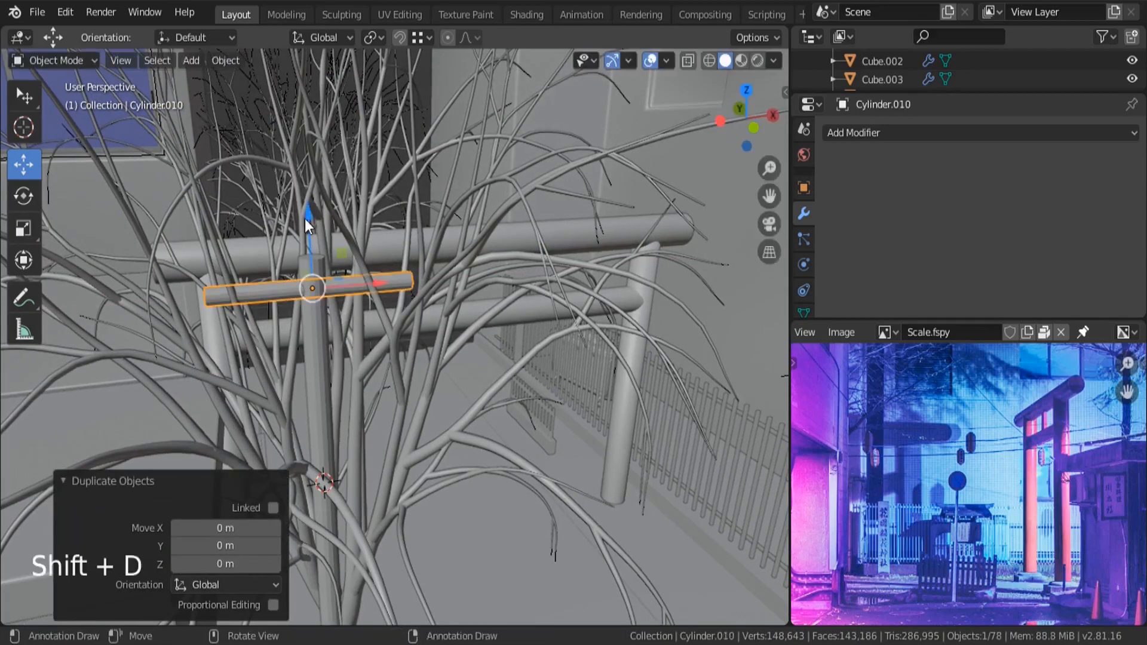
pyautogui.moveTo(308, 217); pyautogui.dragTo(310, 266)
# - Join the two crossbars and the pole into one object, with the pole as the active object
pyautogui.keyDown('shift'); pyautogui.click(290, 289); pyautogui.keyUp('shift')
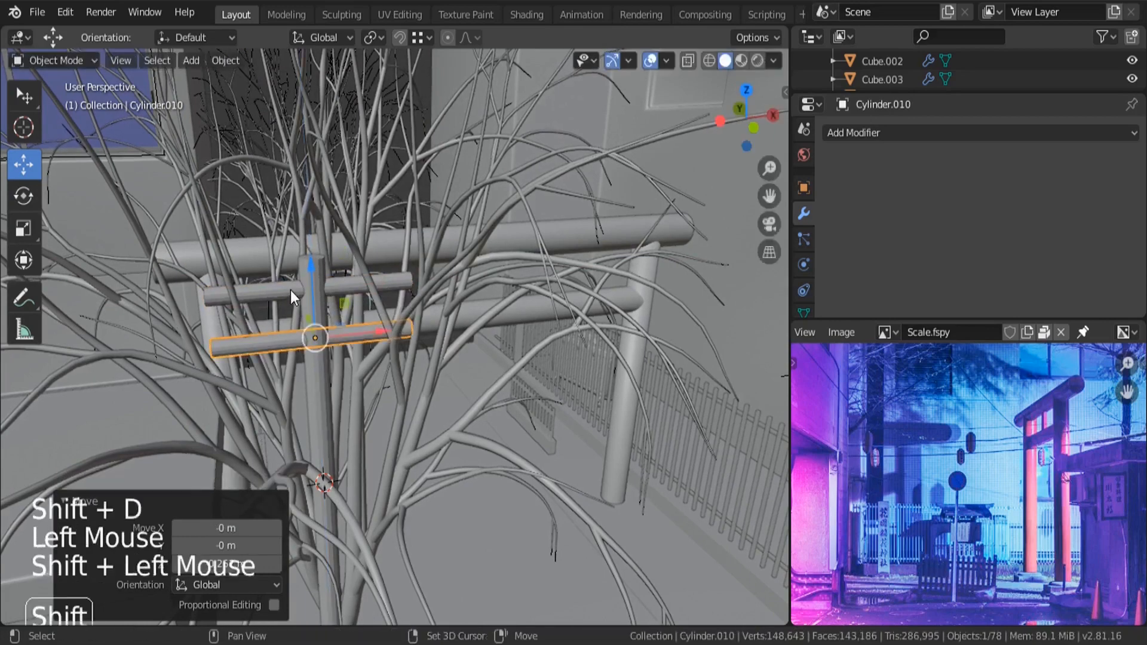
pyautogui.keyDown('shift'); pyautogui.click(317, 364); pyautogui.keyUp('shift')
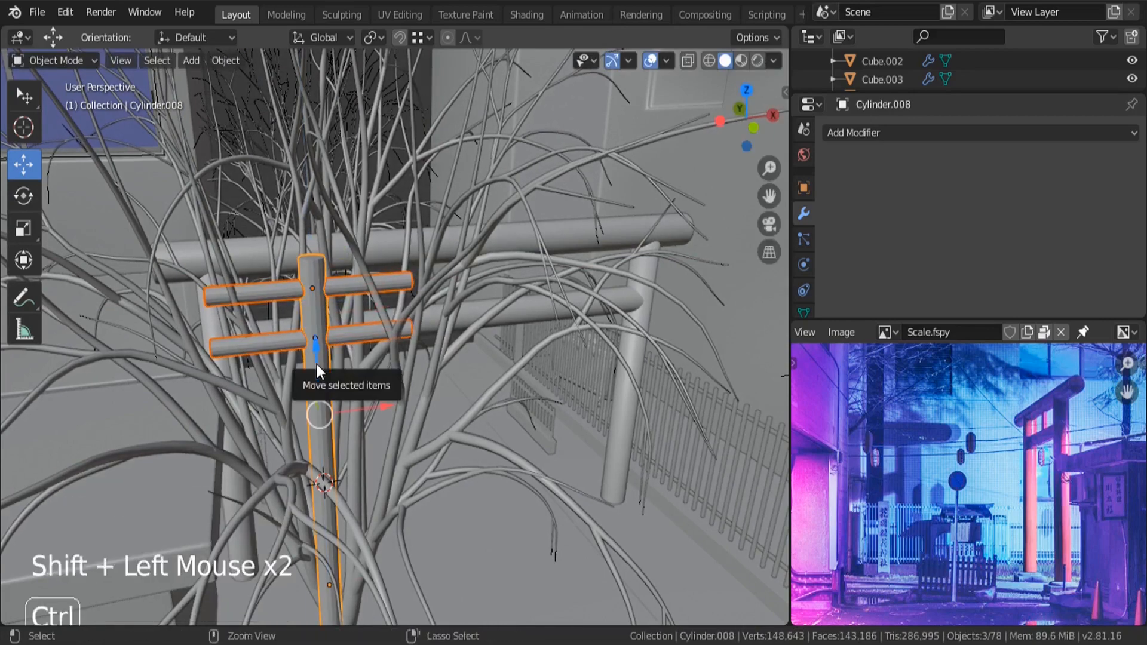
pyautogui.hotkey('ctrl', 'j')
# - Shade the joined utility pole smooth and apply its transforms
pyautogui.click(236, 63)
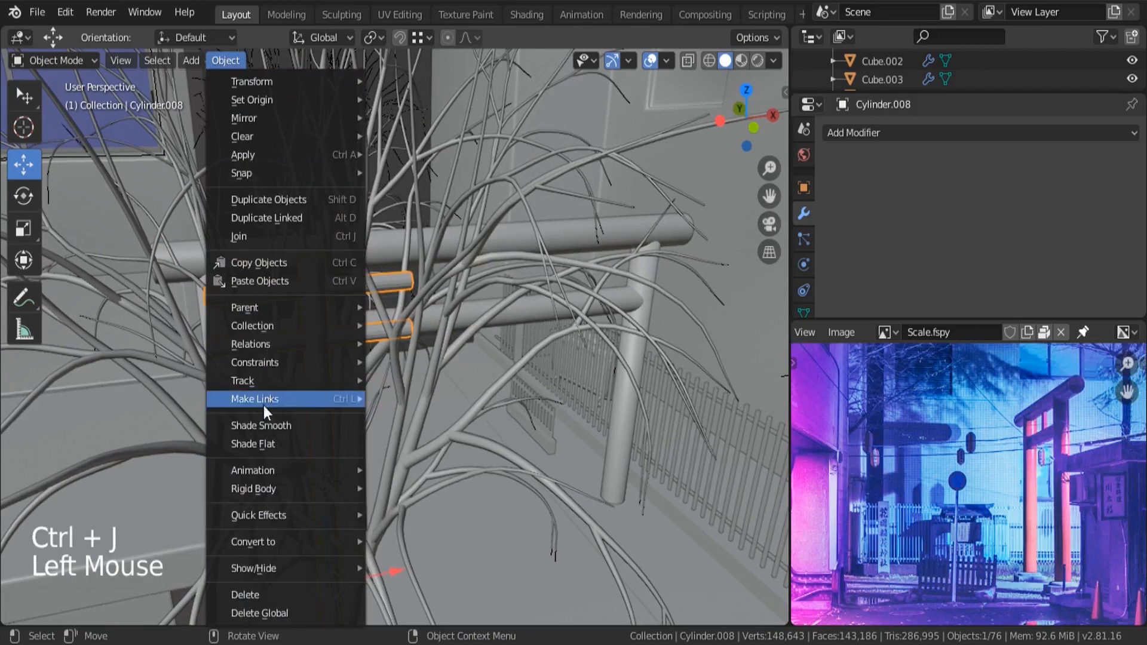
pyautogui.click(262, 425)
pyautogui.moveTo(287, 389); pyautogui.dragTo(343, 329, button='middle')
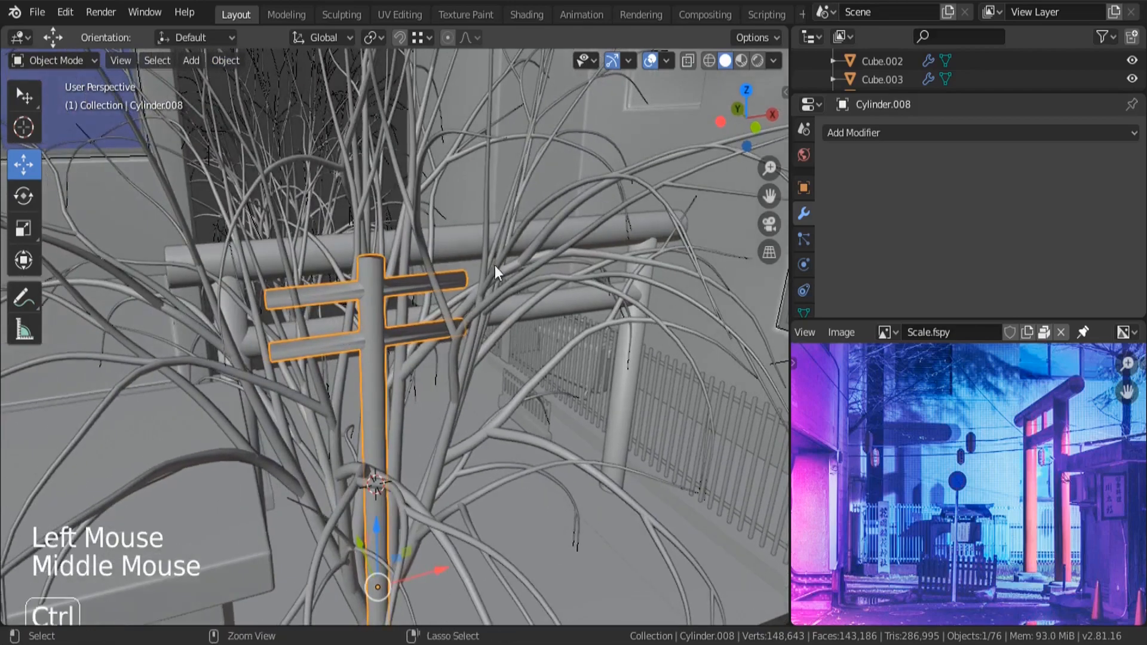
pyautogui.hotkey('ctrl', 'a')
pyautogui.click(512, 260)
# - Locate the tree objects in the scene collection and hide both tree and tree.001
pyautogui.moveTo(396, 285); pyautogui.dragTo(563, 266, button='middle')
pyautogui.click(649, 228)
pyautogui.scroll(-2, 645, 231)
pyautogui.click(555, 268)
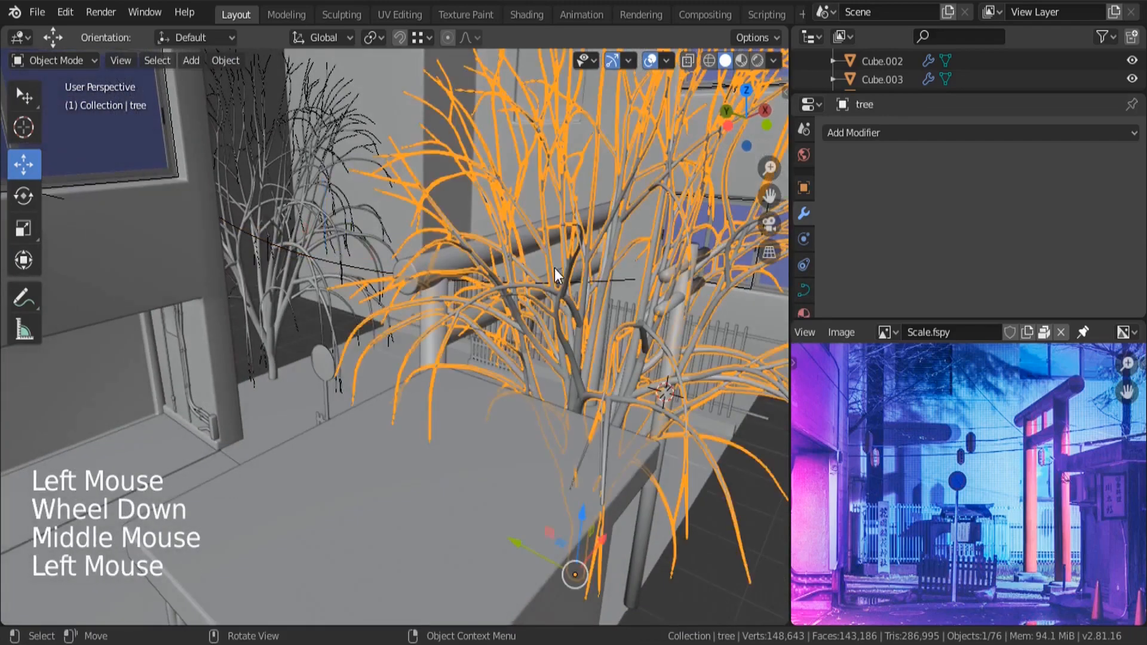
pyautogui.moveTo(895, 93); pyautogui.dragTo(895, 213)
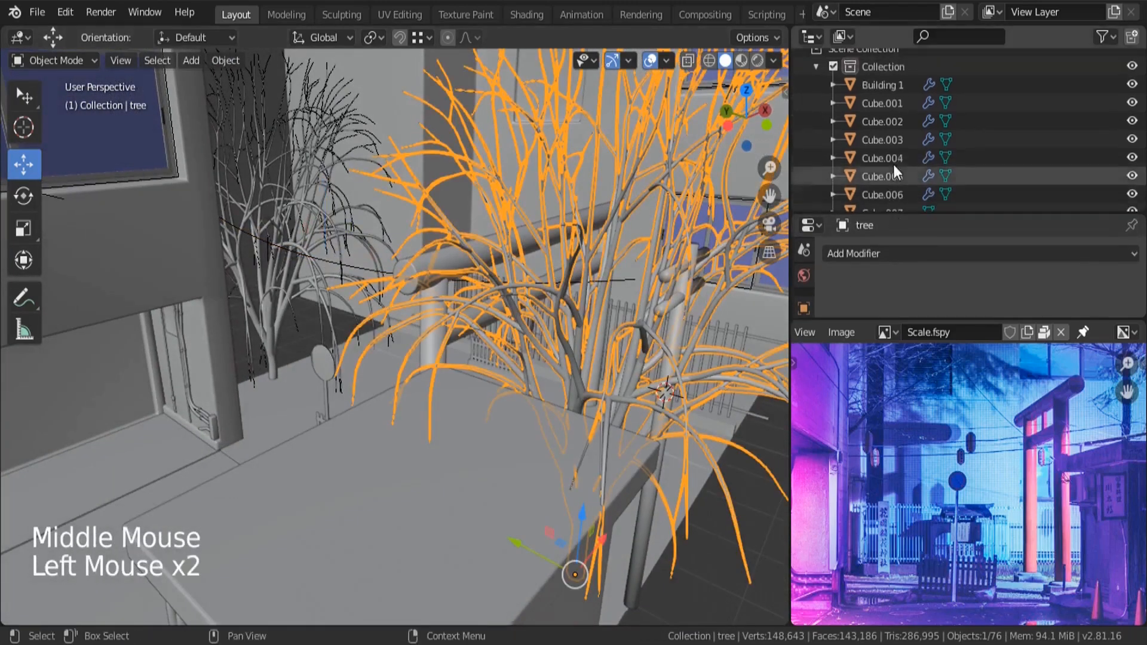
pyautogui.press('KP_Decimal')
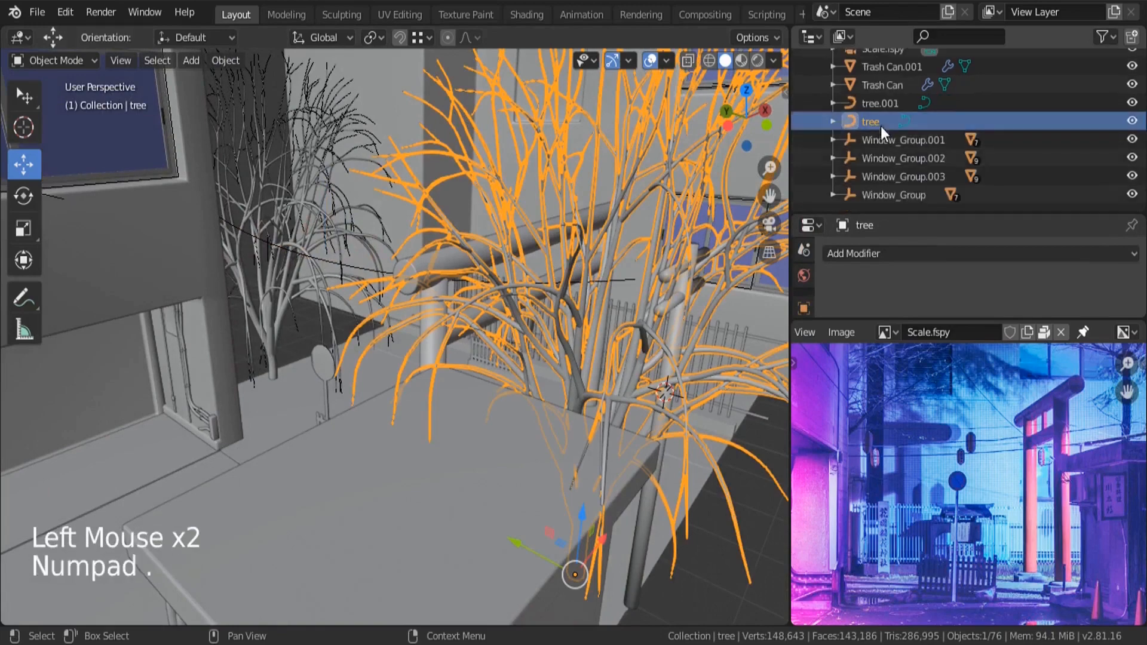
pyautogui.moveTo(1131, 105); pyautogui.dragTo(1132, 122)
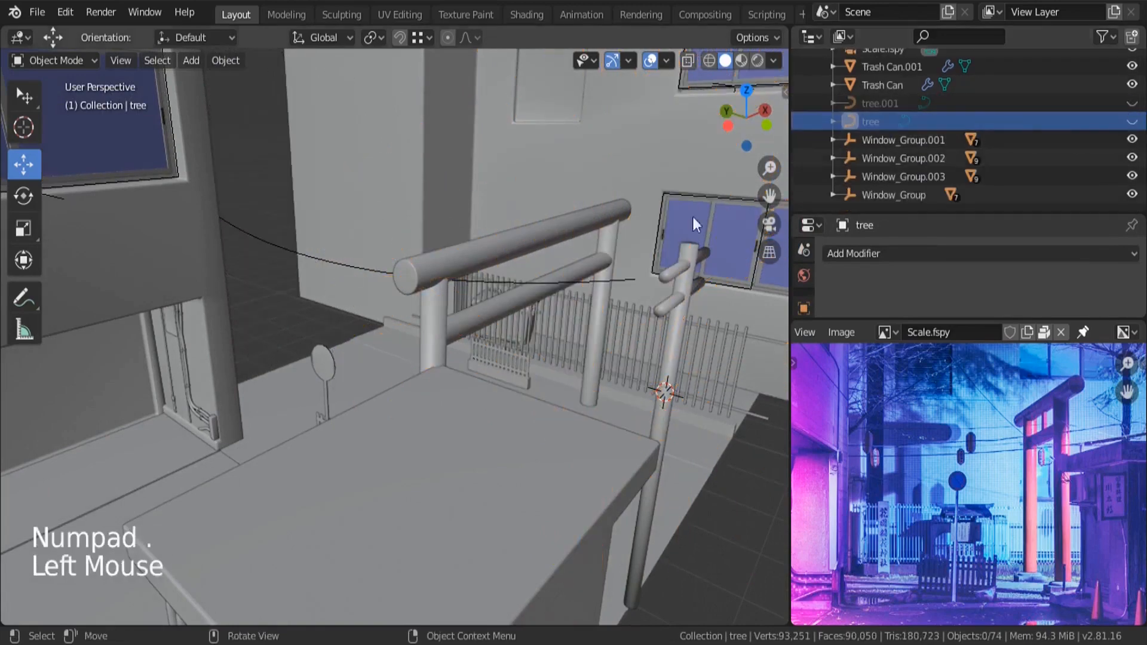
# - In top view, move the cable's end control point along Y so that it reaches the utility pole
pyautogui.moveTo(693, 216); pyautogui.dragTo(571, 335, button='middle')
pyautogui.click(514, 310)
pyautogui.press('Tab')
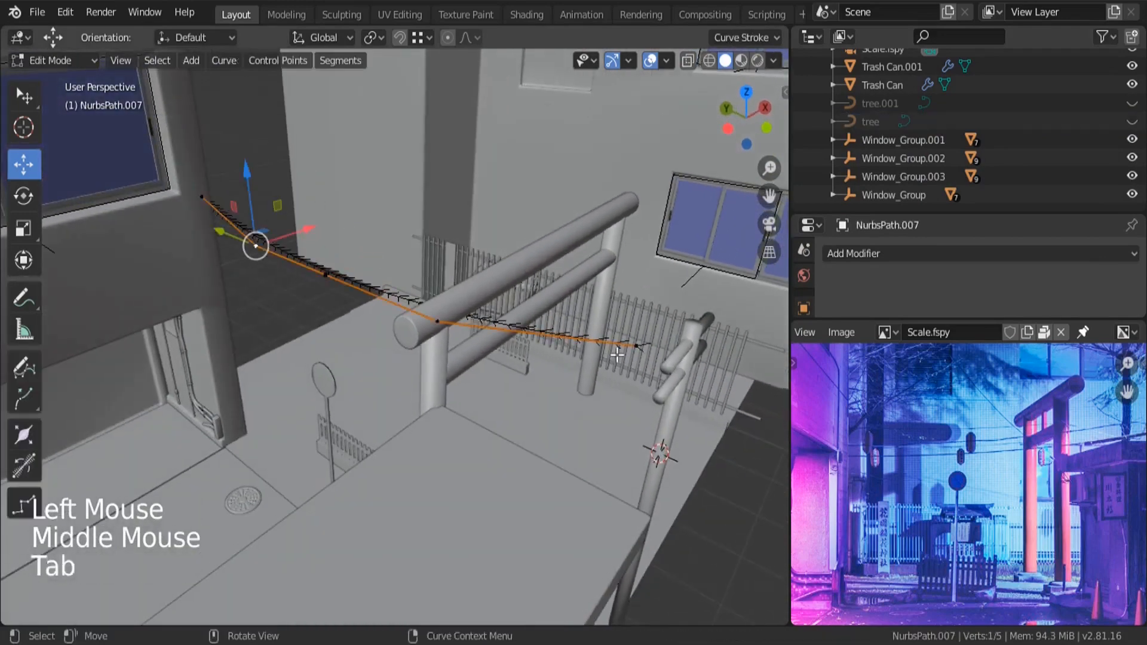
pyautogui.press('KP_7')
pyautogui.scroll(-5, 407, 299)
pyautogui.scroll(9, 406, 298)
pyautogui.click(402, 312)
pyautogui.scroll(3, 409, 253)
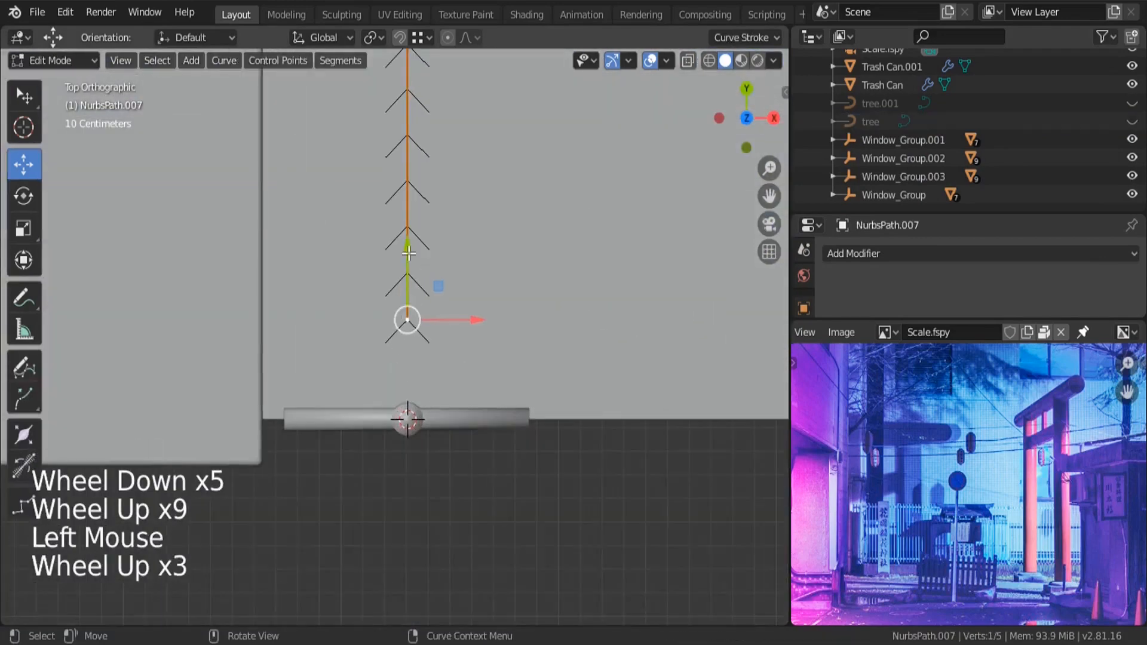
pyautogui.moveTo(408, 253); pyautogui.dragTo(422, 448)
pyautogui.press('Tab')
pyautogui.scroll(-6, 420, 458)
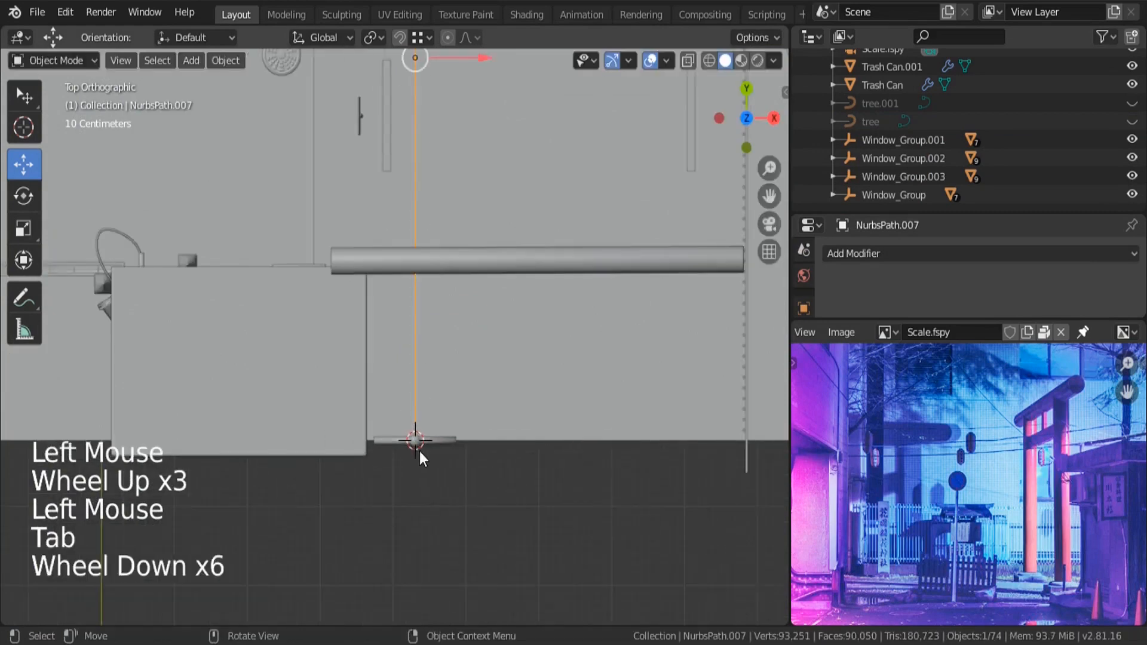
# - Shift the cable about 0.3 m toward negative X and place a duplicate of it 0.633 m away along X
pyautogui.moveTo(478, 58); pyautogui.dragTo(449, 60)
pyautogui.scroll(-5, 418, 340)
pyautogui.hotkey('shift', 'd')
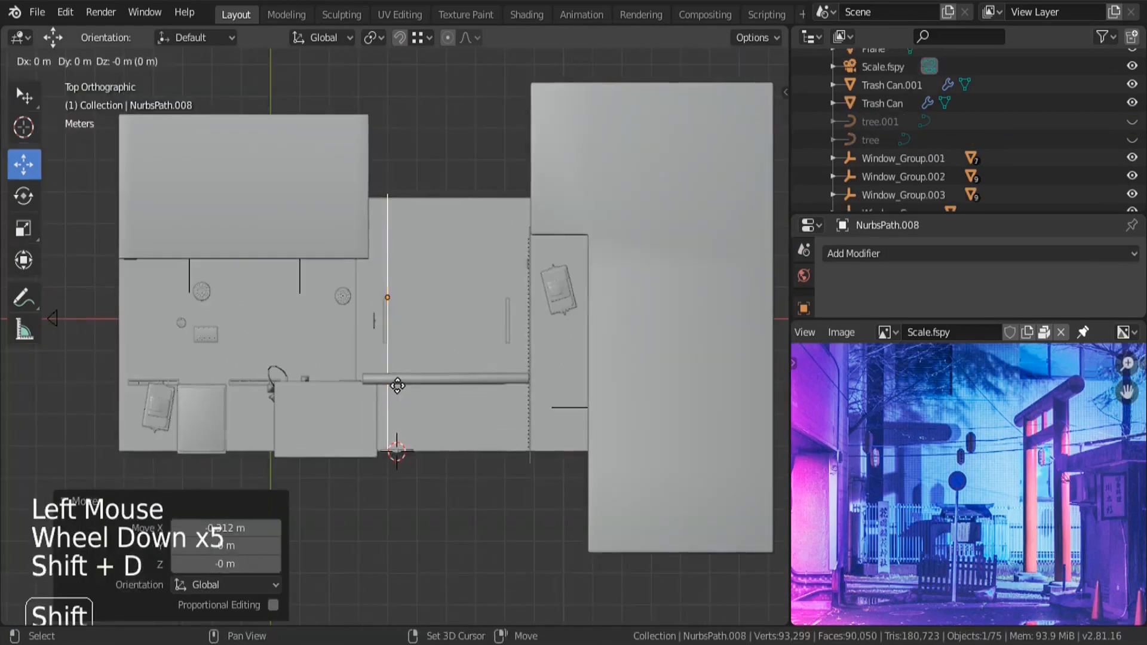
pyautogui.moveTo(438, 302); pyautogui.dragTo(451, 296)
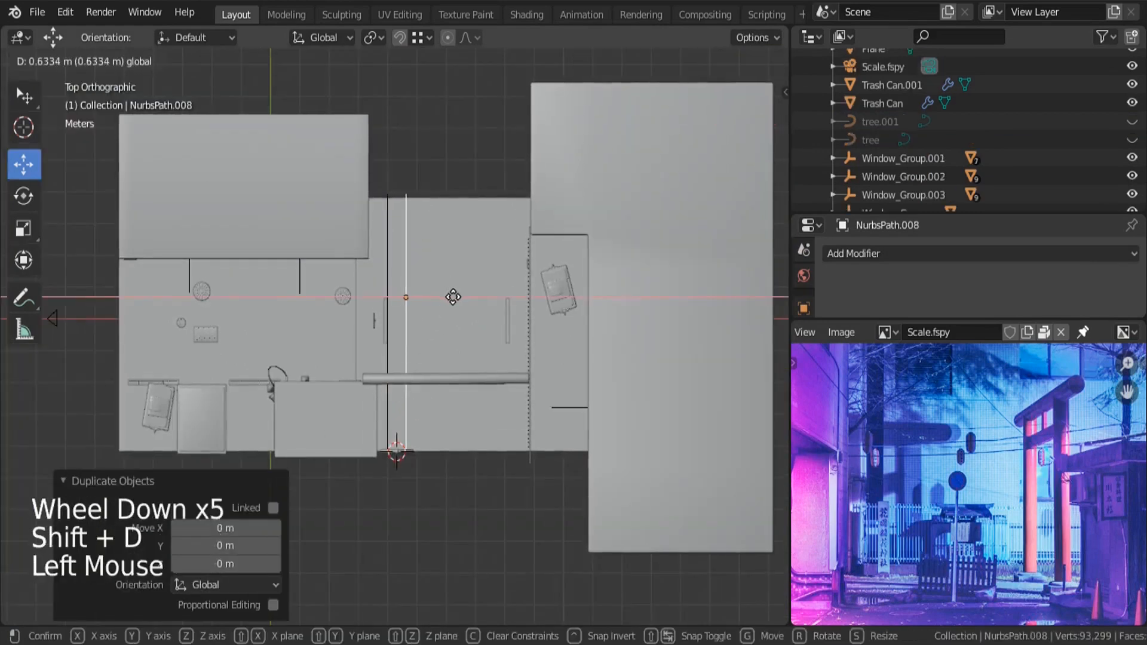
pyautogui.moveTo(453, 297); pyautogui.dragTo(453, 297)
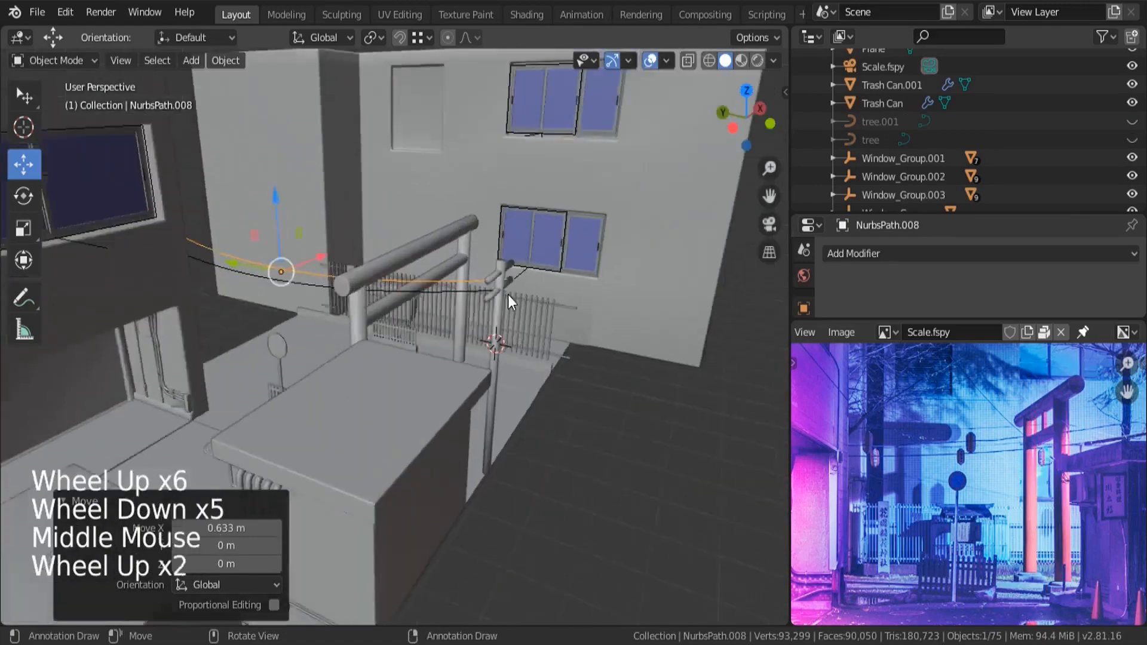
# - Duplicate the utility pole and move the copy along Y to the far end of the two cables
pyautogui.scroll(2, 502, 293)
pyautogui.click(493, 288)
pyautogui.moveTo(493, 288); pyautogui.dragTo(531, 383, button='middle')
pyautogui.hotkey('shift', 'd')
pyautogui.press('Escape')
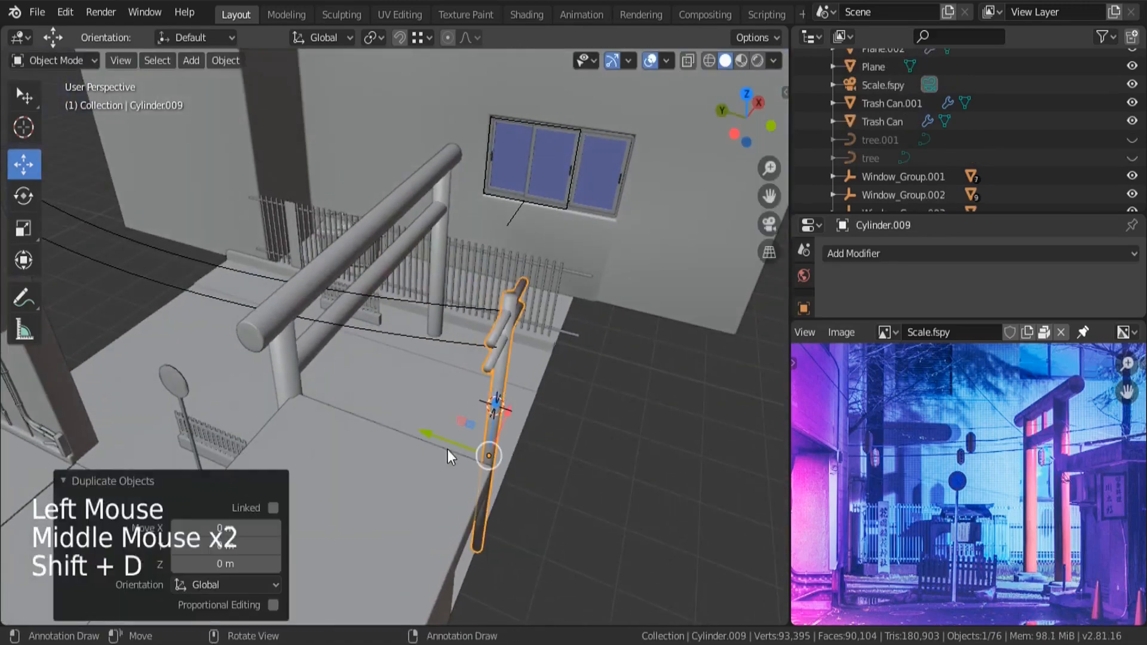
pyautogui.moveTo(446, 443); pyautogui.dragTo(762, 388)
pyautogui.scroll(-5, 774, 389)
pyautogui.moveTo(775, 389); pyautogui.dragTo(628, 397, button='middle')
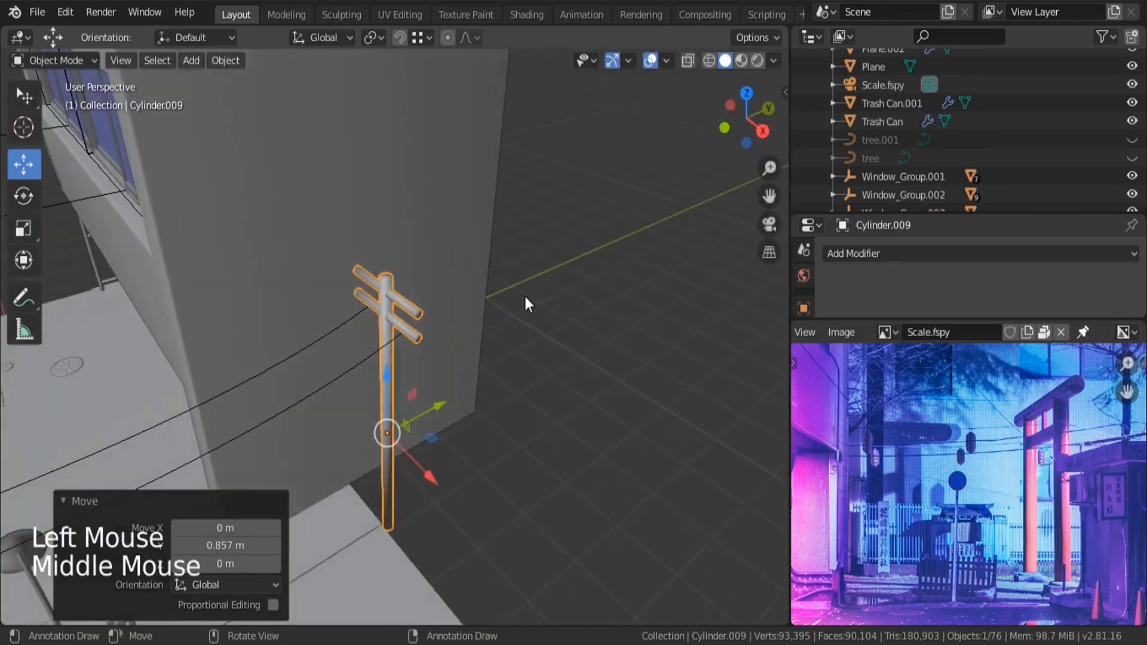
# - Select both utility poles and both cables, duplicate them and move the copies 3.96 m along X
pyautogui.scroll(-6, 525, 294)
pyautogui.moveTo(524, 294); pyautogui.dragTo(485, 301, button='middle')
pyautogui.scroll(4, 439, 329)
pyautogui.keyDown('shift'); pyautogui.click(476, 335); pyautogui.keyUp('shift')
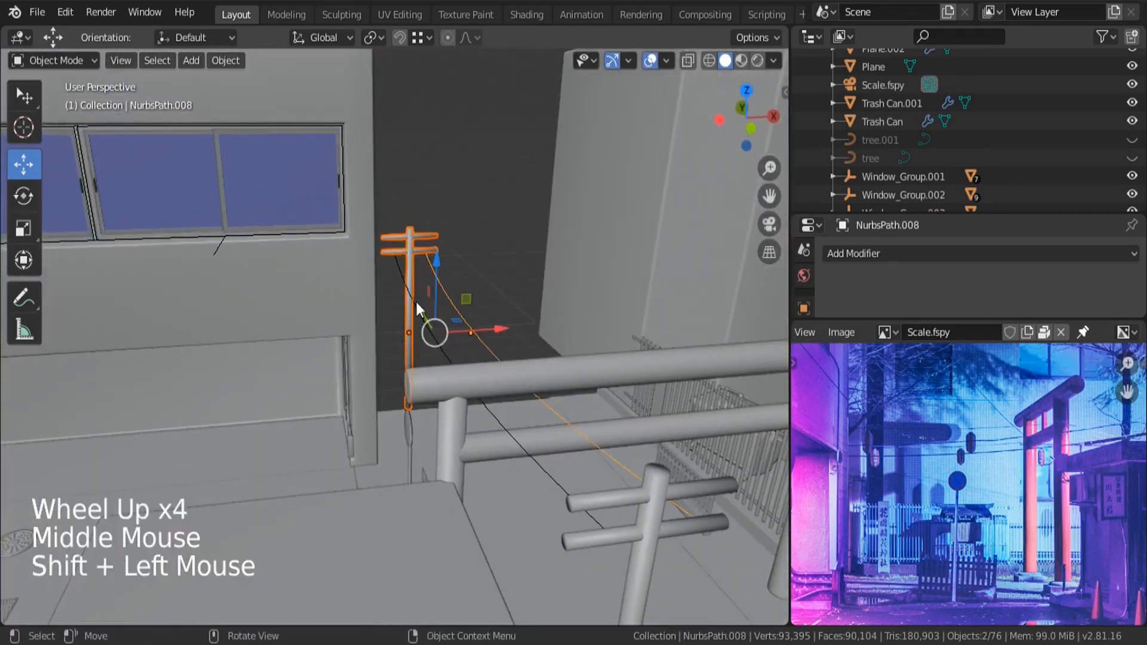
pyautogui.moveTo(494, 285); pyautogui.dragTo(492, 265, button='middle')
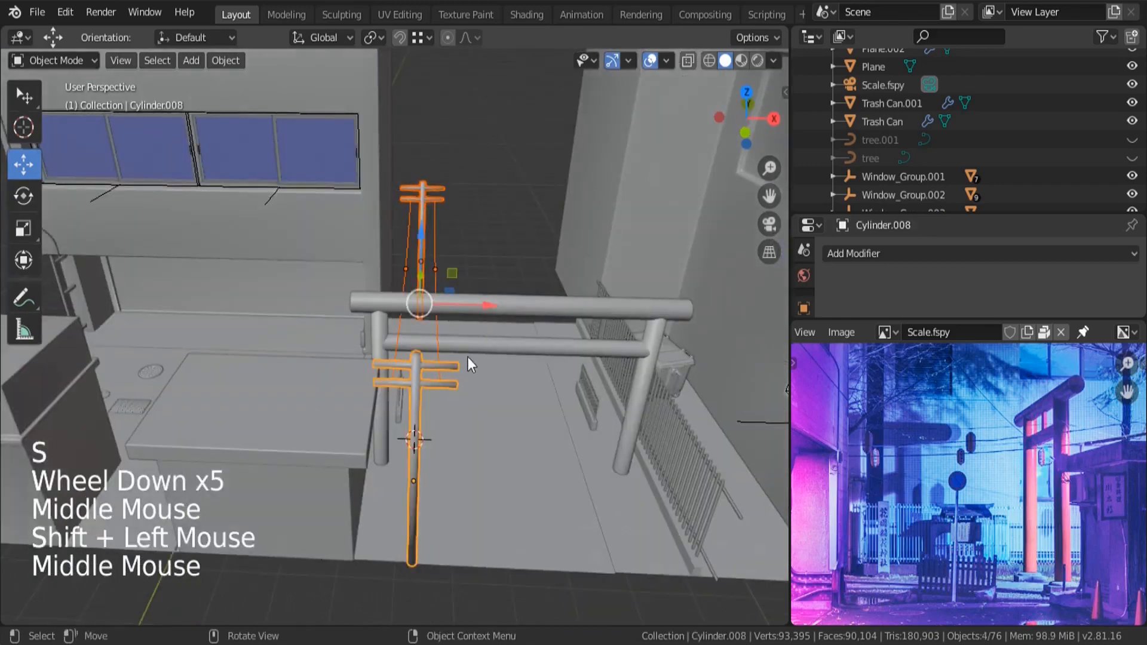
pyautogui.hotkey('shift', 'd')
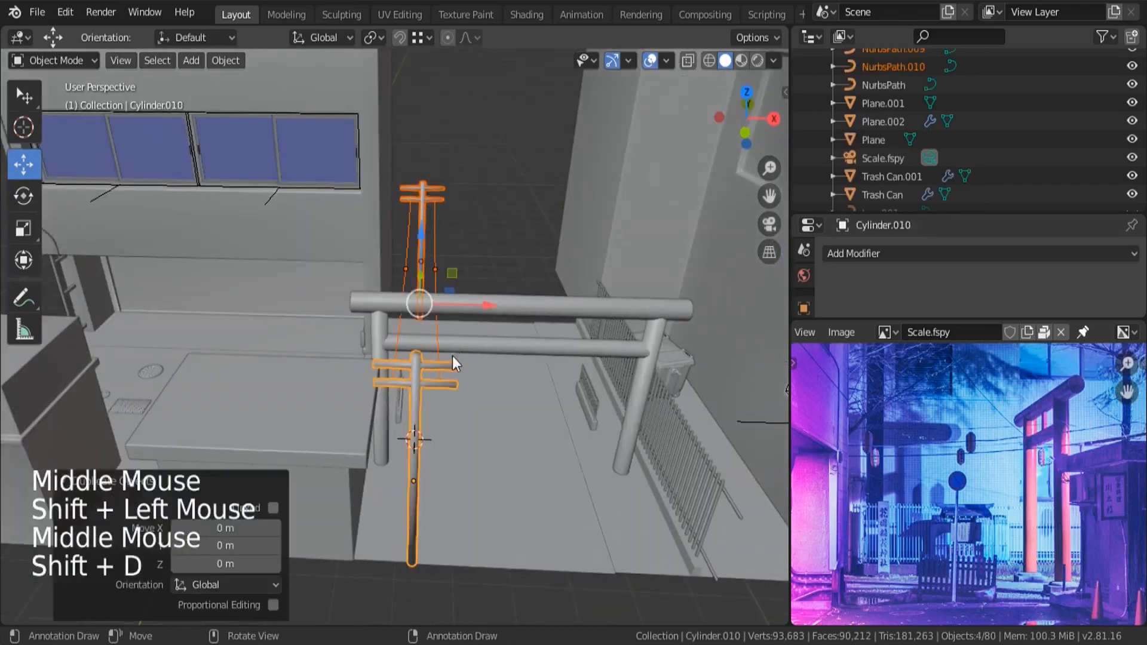
pyautogui.moveTo(471, 303); pyautogui.dragTo(658, 374)
# - In the wireframe camera view, lower the middle control point of cable NurbsPath.010 and shift the adjacent point 0.401 m along Y
pyautogui.press('KP_0')
pyautogui.press('z')
pyautogui.scroll(-4, 472, 309)
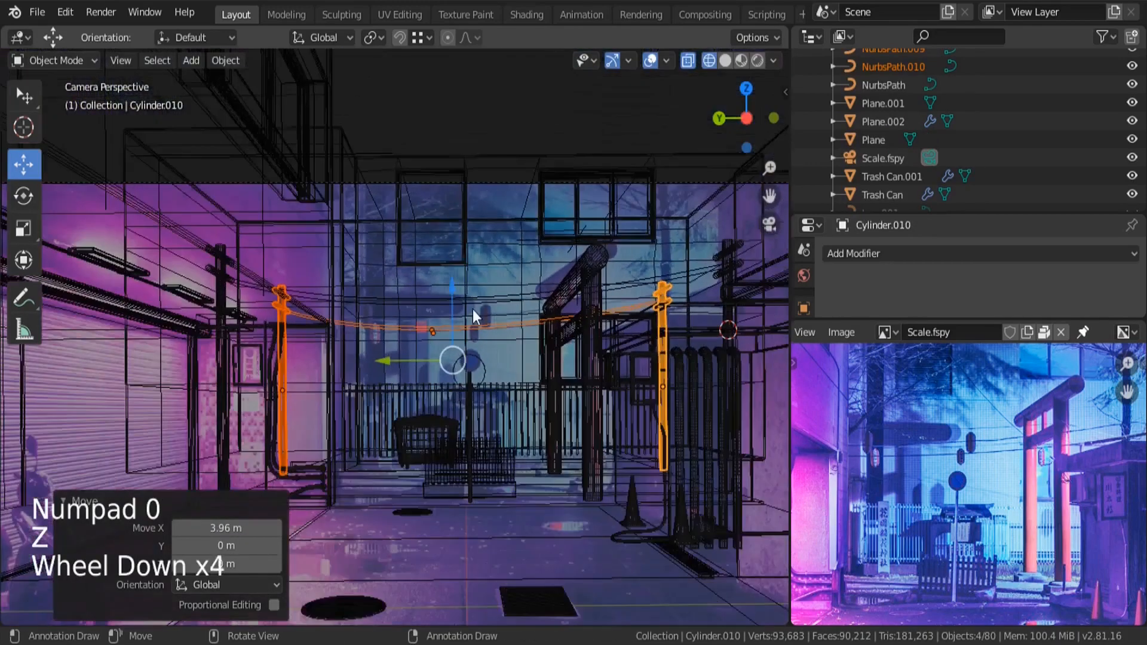
pyautogui.scroll(4, 471, 312)
pyautogui.click(439, 353)
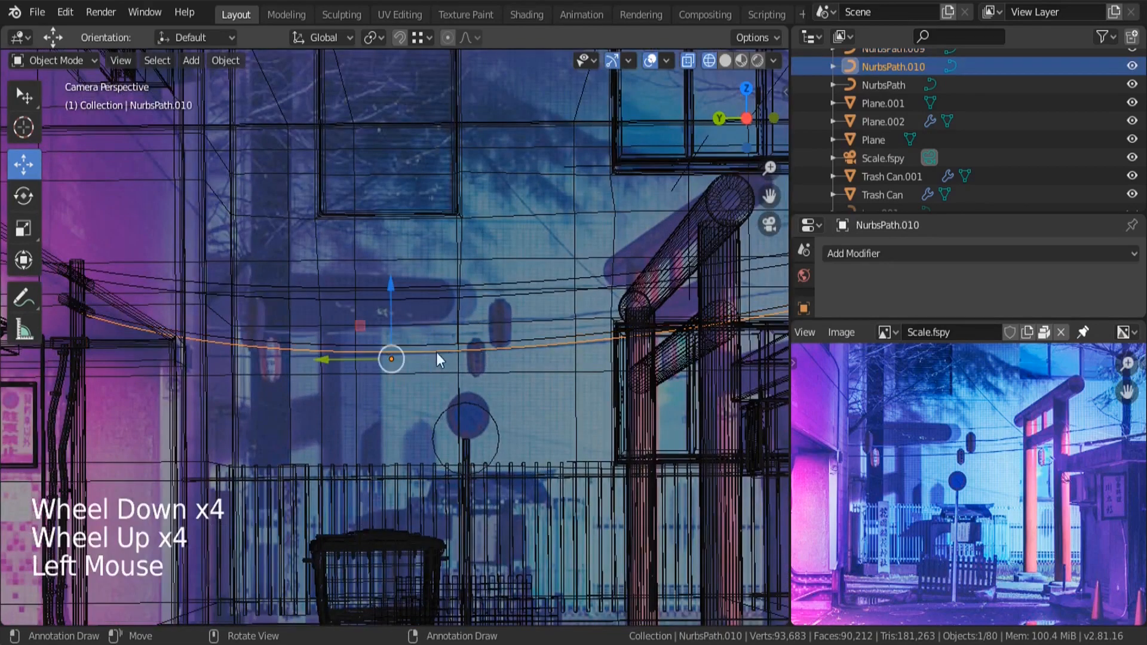
pyautogui.press('Tab')
pyautogui.scroll(2, 395, 363)
pyautogui.click(385, 357)
pyautogui.moveTo(386, 357); pyautogui.dragTo(385, 382)
pyautogui.click(676, 353)
pyautogui.moveTo(675, 353); pyautogui.dragTo(580, 358)
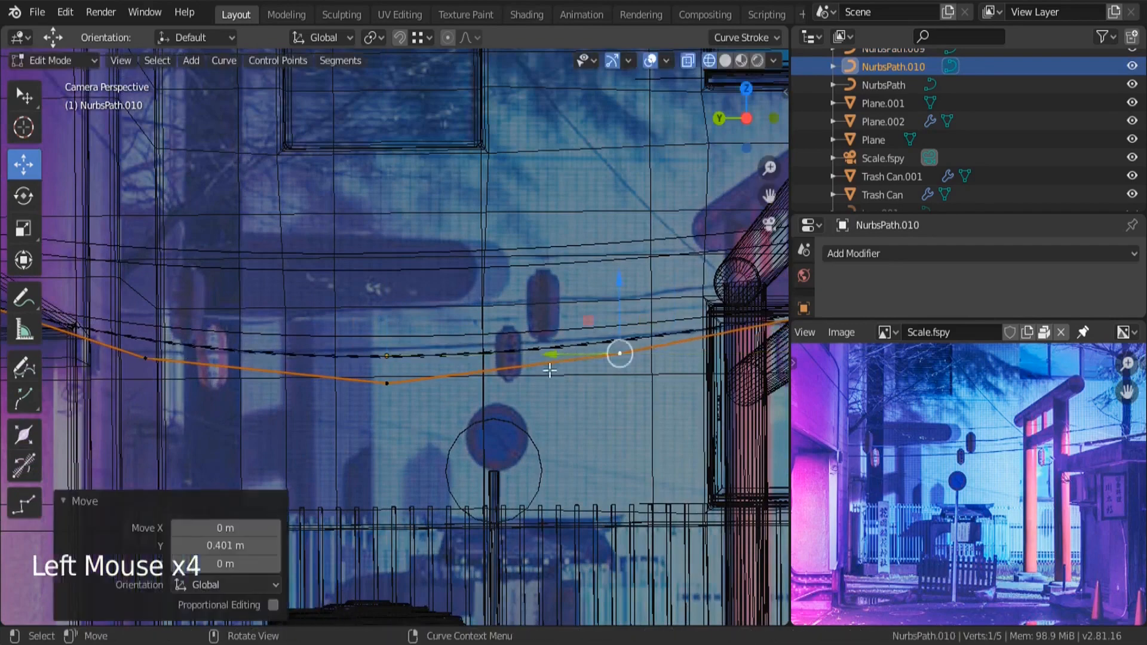
pyautogui.press('Tab')
# - Lower the middle control point of cable NurbsPath.009 along Z to give the cable more sag
pyautogui.scroll(-4, 486, 371)
pyautogui.press('a')
pyautogui.press('a')
pyautogui.press('a')
pyautogui.click(485, 353)
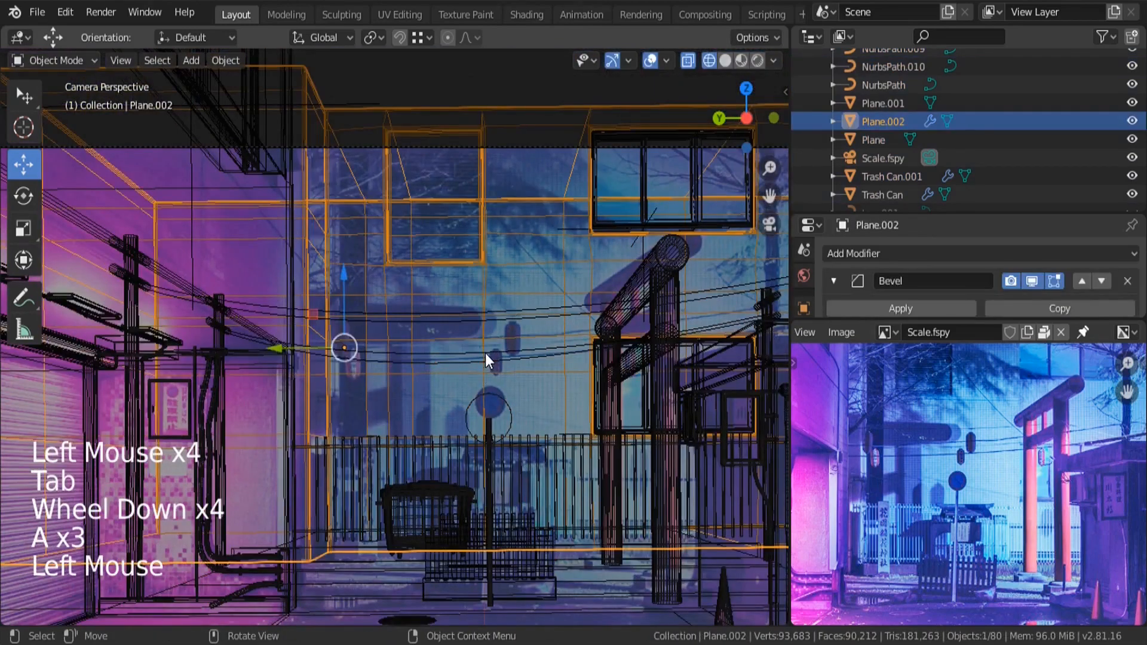
pyautogui.click(486, 353)
pyautogui.press('Tab')
pyautogui.scroll(3, 408, 365)
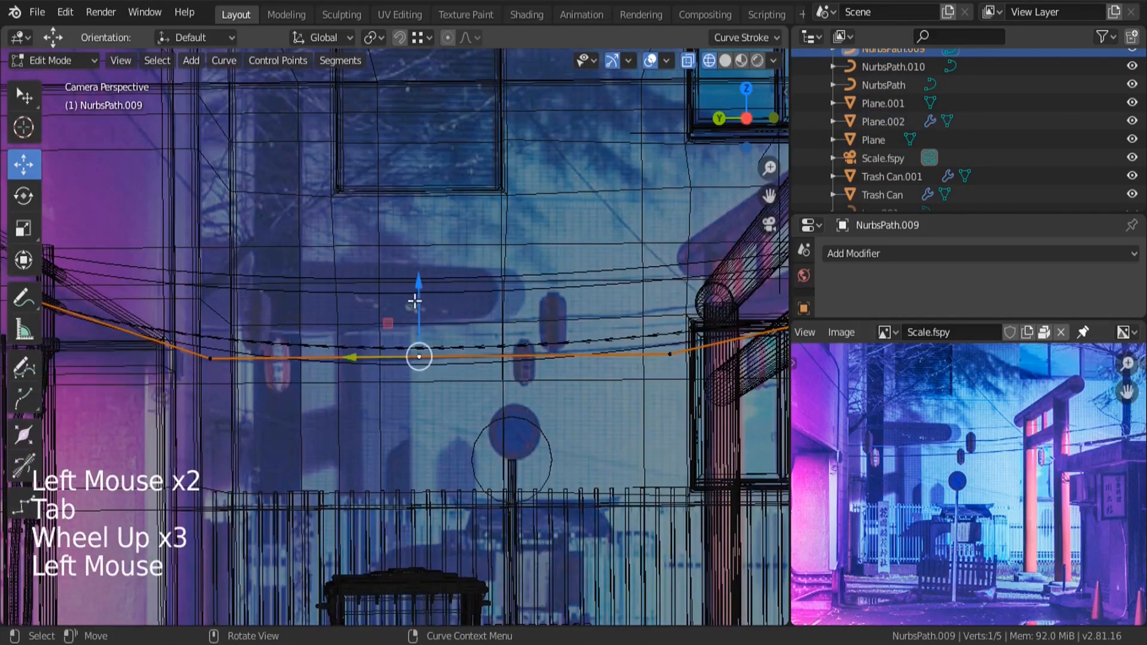
pyautogui.moveTo(414, 302); pyautogui.dragTo(426, 370)
pyautogui.press('Tab')
# - Deselect everything and return the viewport to solid shading
pyautogui.moveTo(582, 370); pyautogui.dragTo(496, 399, button='middle')
pyautogui.press('a')
pyautogui.press('a')
pyautogui.press('a')
pyautogui.press('z')
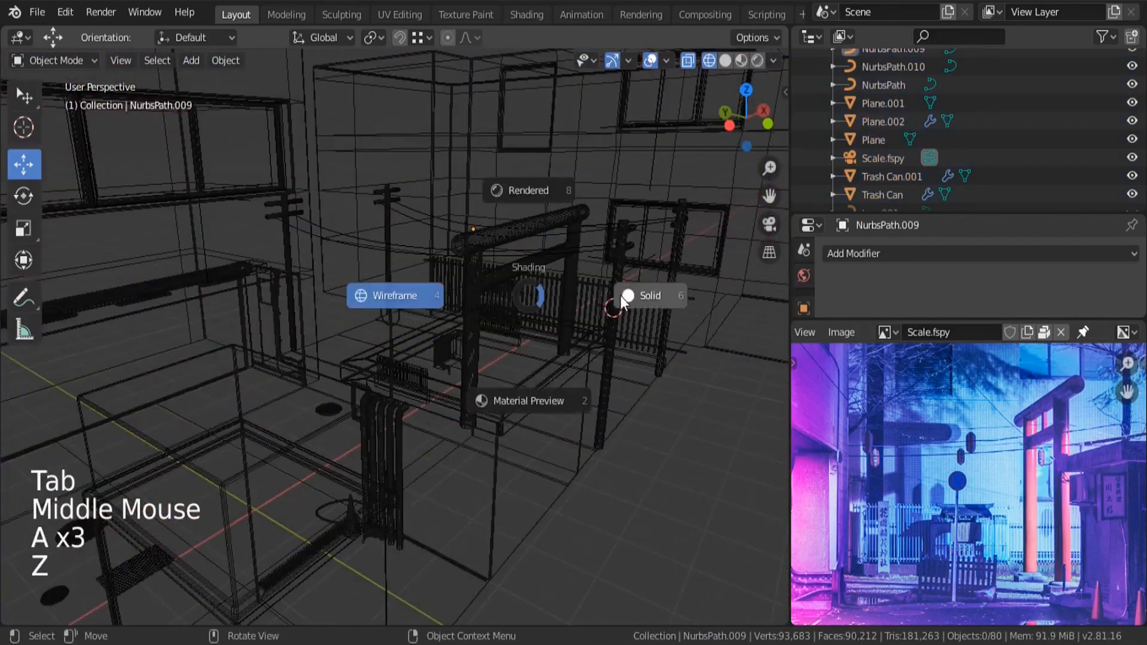
pyautogui.moveTo(621, 299)
pyautogui.mouseDown(button='middle')
pyautogui.moveTo(493, 338)
pyautogui.moveTo(436, 295)
pyautogui.mouseUp(button='middle')
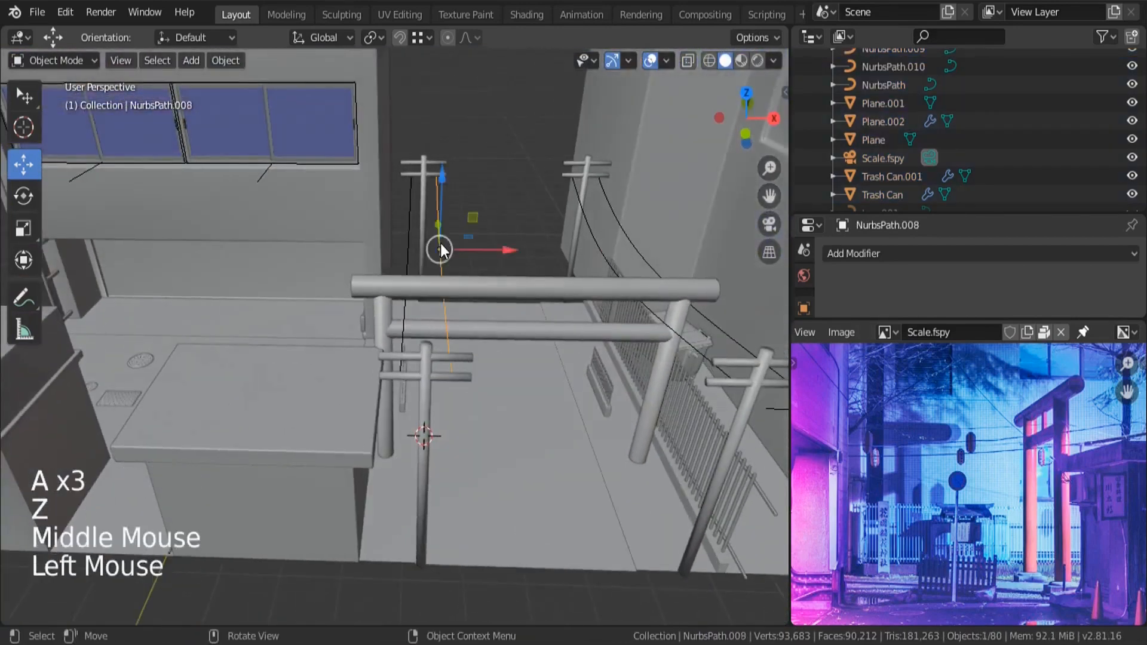
# - Reshape cable NurbsPath.008 between the first pole pair by shifting one control point sideways
pyautogui.press('Tab')
pyautogui.scroll(3, 440, 250)
pyautogui.moveTo(480, 254); pyautogui.dragTo(453, 259)
pyautogui.press('Tab')
pyautogui.scroll(-4, 453, 259)
pyautogui.press('a')
pyautogui.press('a')
pyautogui.press('a')
# - Fine-tune the cable run of the first pole pair with a small control point move
pyautogui.moveTo(456, 275); pyautogui.dragTo(463, 234, button='middle')
pyautogui.press('Tab')
pyautogui.scroll(2, 472, 251)
pyautogui.moveTo(486, 257); pyautogui.dragTo(482, 264)
pyautogui.press('Tab')
pyautogui.press('a')
pyautogui.press('a')
pyautogui.press('a')
# - Select all four overhead cables and join them into one curve object with NurbsPath.010 active
pyautogui.scroll(-2, 469, 269)
pyautogui.moveTo(468, 269); pyautogui.dragTo(604, 303, button='middle')
pyautogui.scroll(3, 419, 244)
pyautogui.keyDown('shift'); pyautogui.click(606, 305); pyautogui.keyUp('shift')
pyautogui.keyDown('shift'); pyautogui.click(663, 333); pyautogui.keyUp('shift')
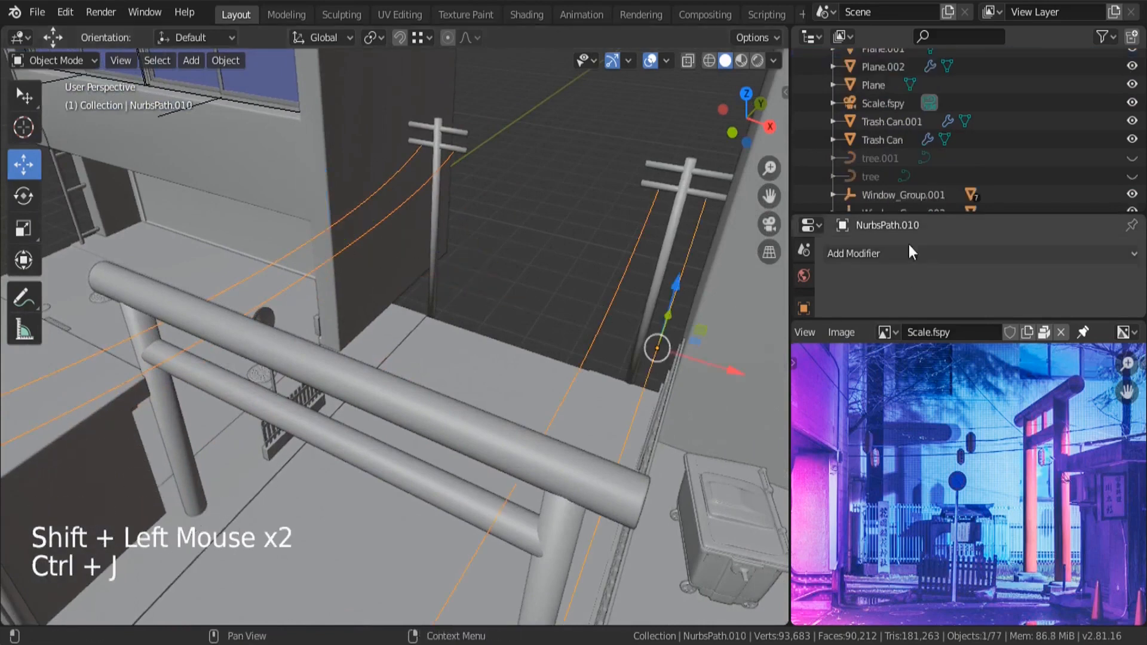
# - Thicken the joined cable curve, trying bevel depths of 0.05 m and 0.02 m, and deselect it to inspect the result
pyautogui.moveTo(920, 213); pyautogui.dragTo(925, 129)
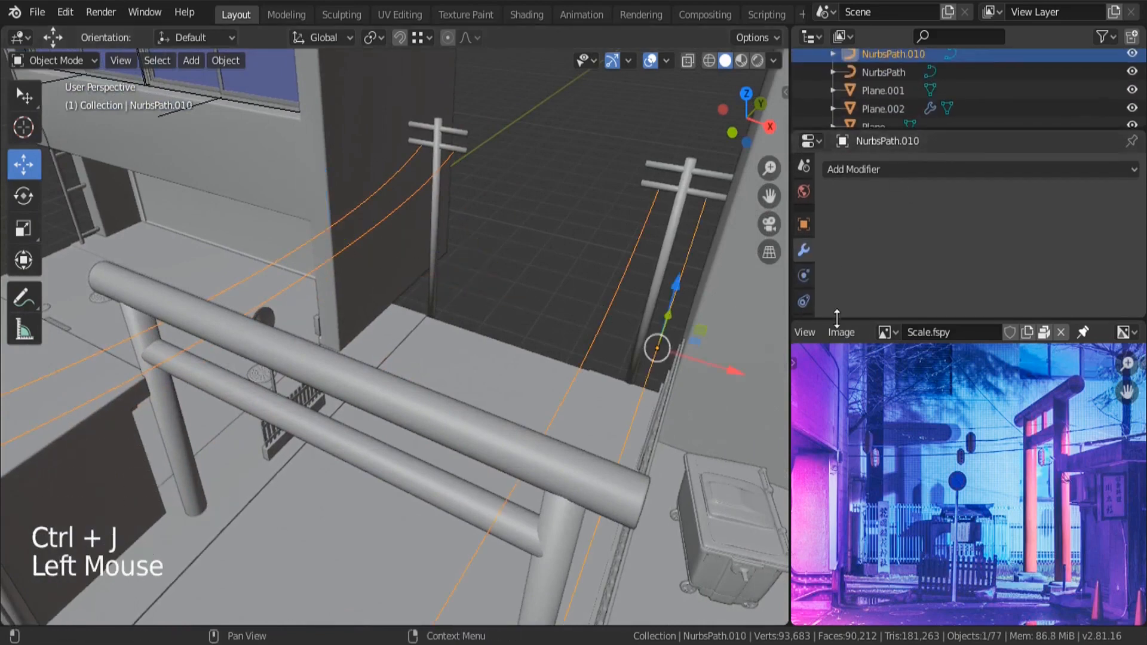
pyautogui.moveTo(836, 320); pyautogui.dragTo(835, 405)
pyautogui.click(804, 326)
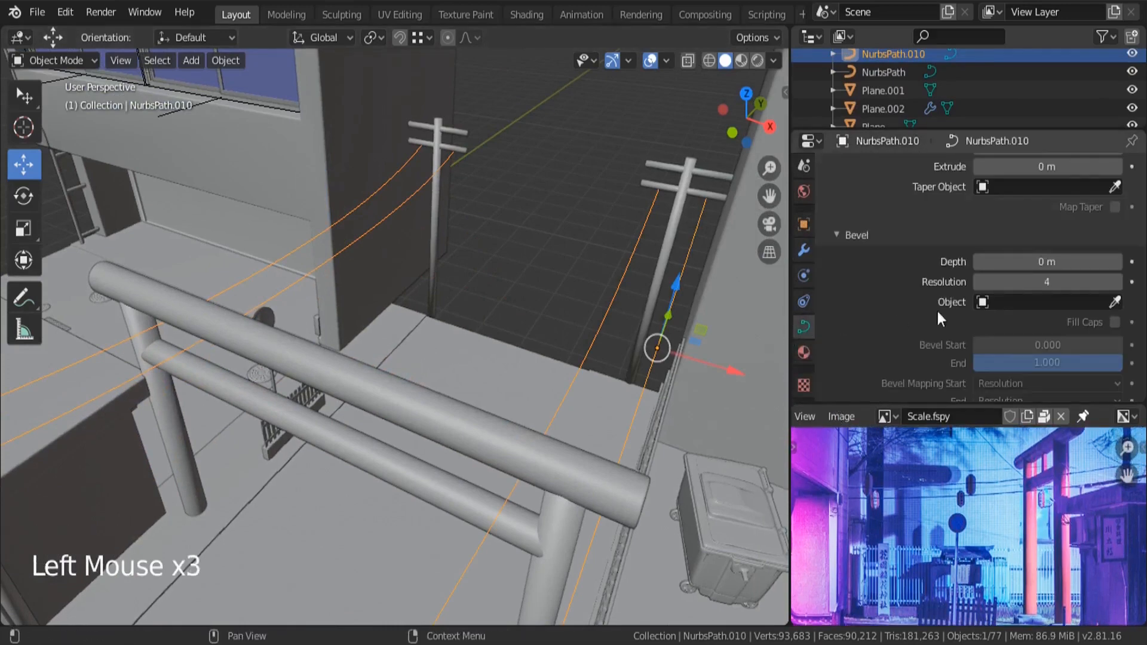
pyautogui.click(1047, 262)
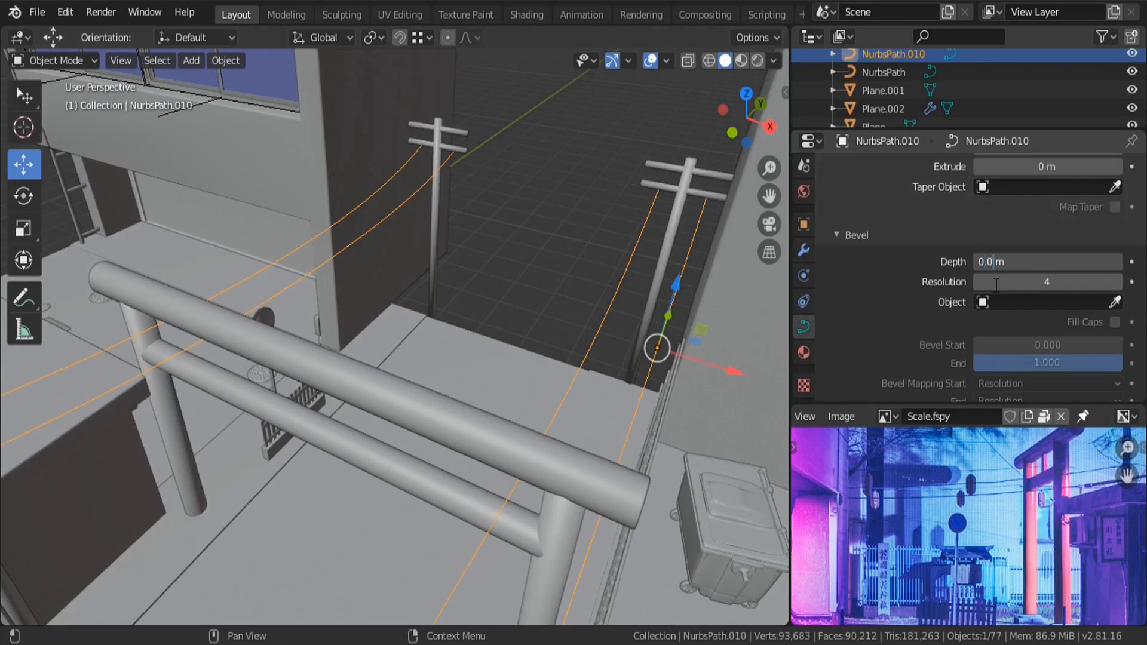
pyautogui.write('.05')
pyautogui.press('Return')
pyautogui.click(1010, 262)
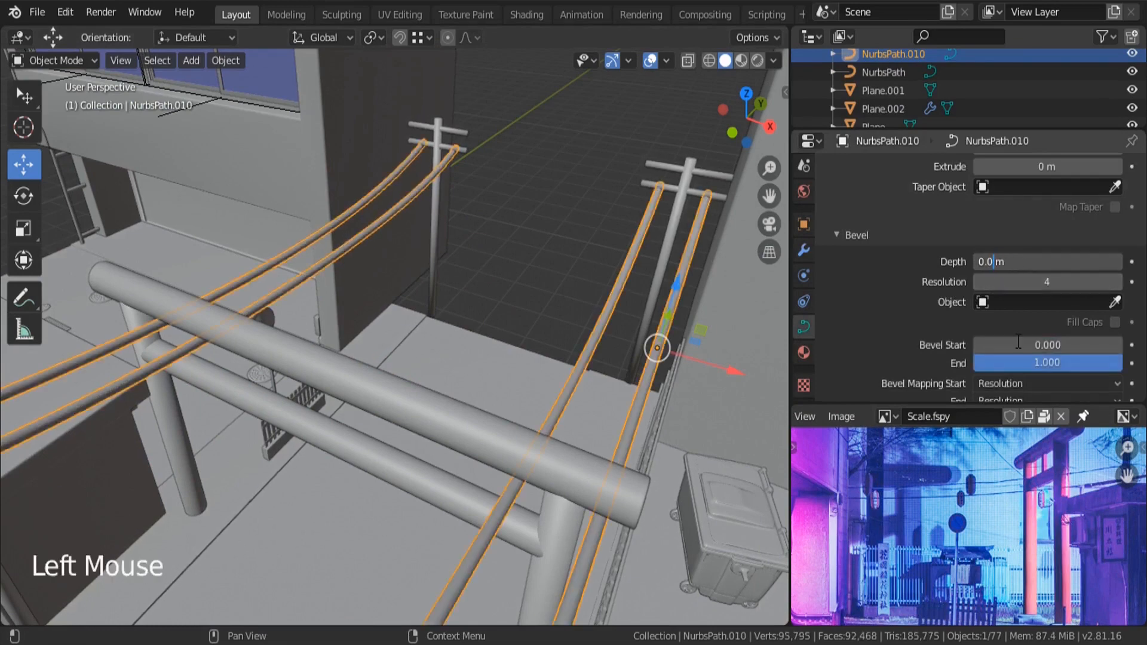
pyautogui.press('Return')
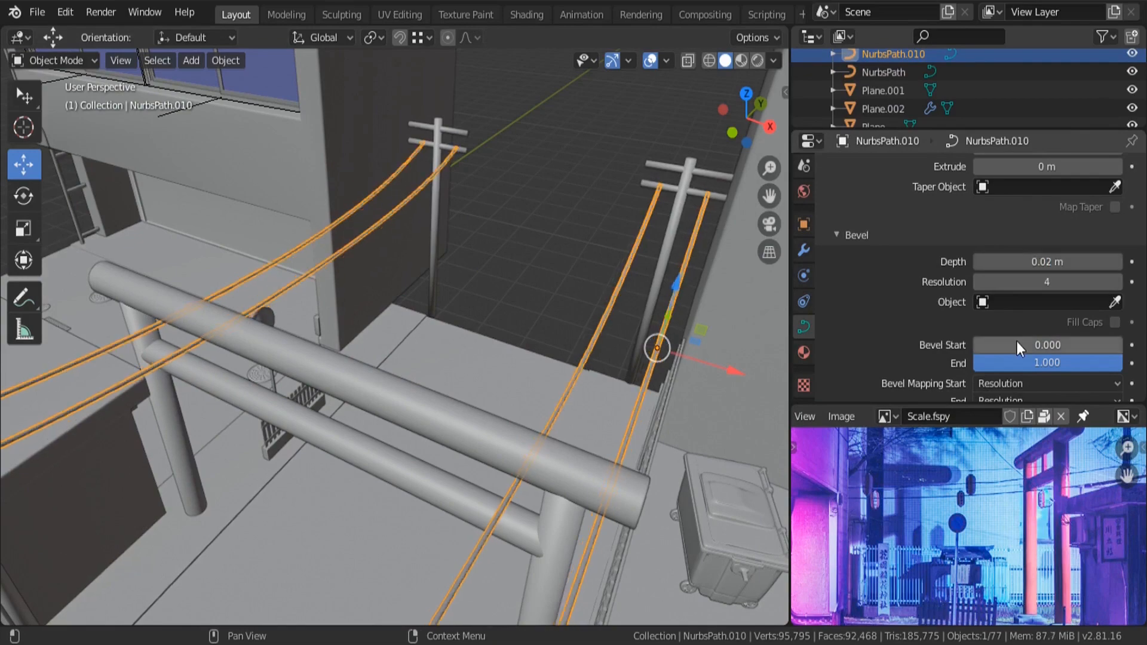
pyautogui.press('a')
pyautogui.press('a')
pyautogui.press('a')
pyautogui.moveTo(325, 313); pyautogui.dragTo(342, 252, button='middle')
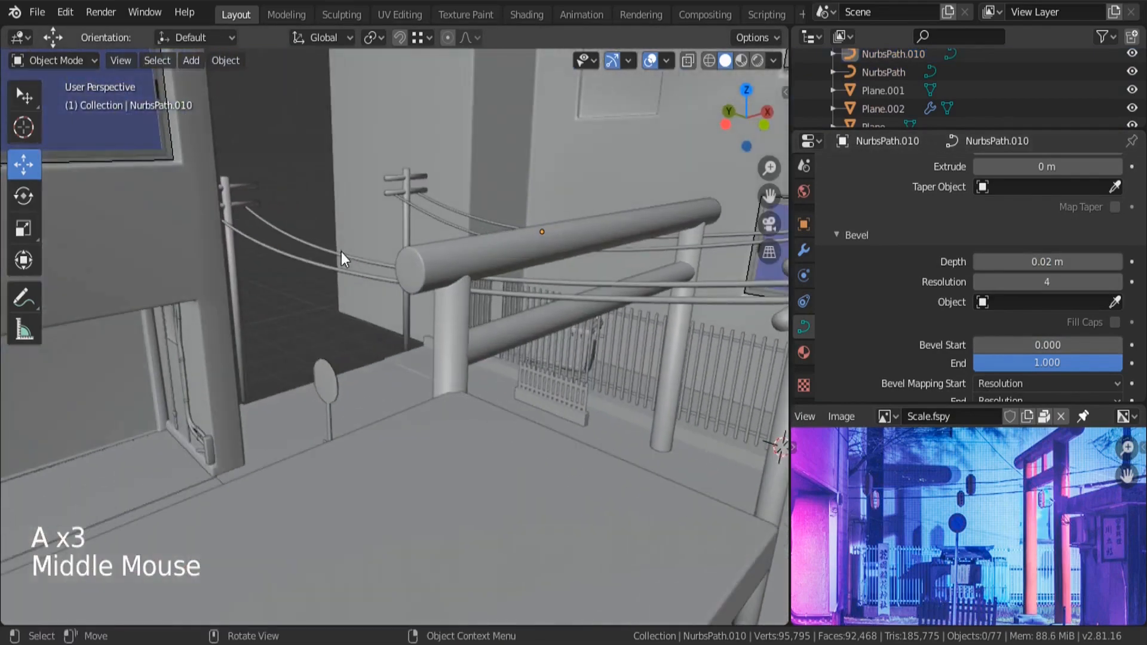
# - Reduce the bevel depth of the overhead cables to 0.01 m
pyautogui.click(990, 263)
pyautogui.click(997, 263)
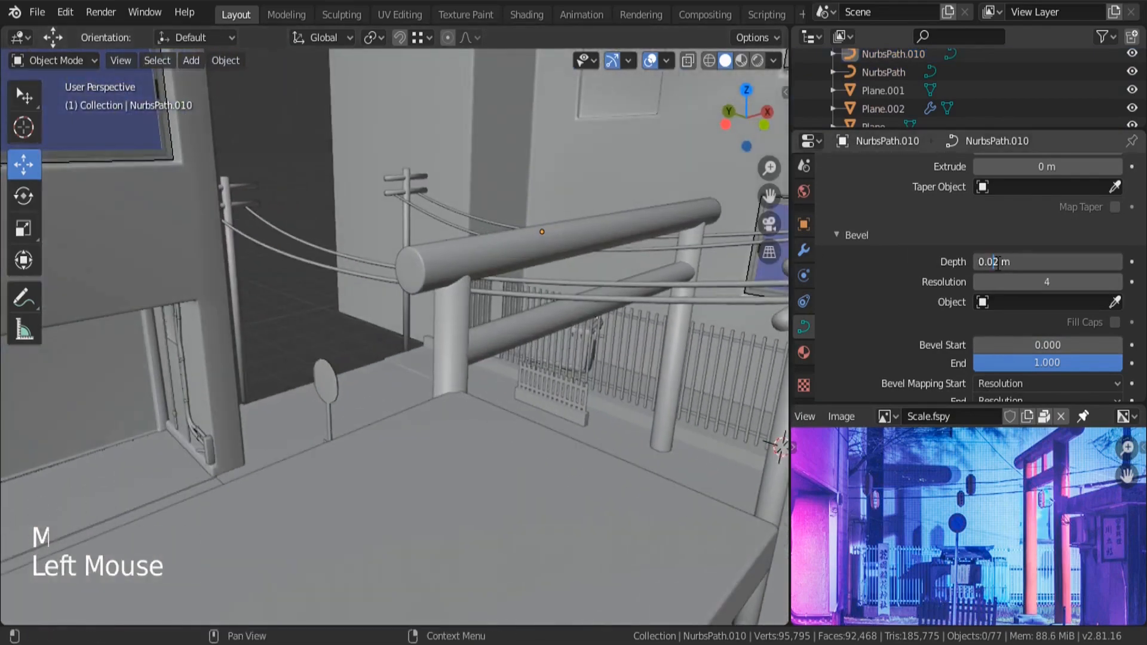
pyautogui.press('Return')
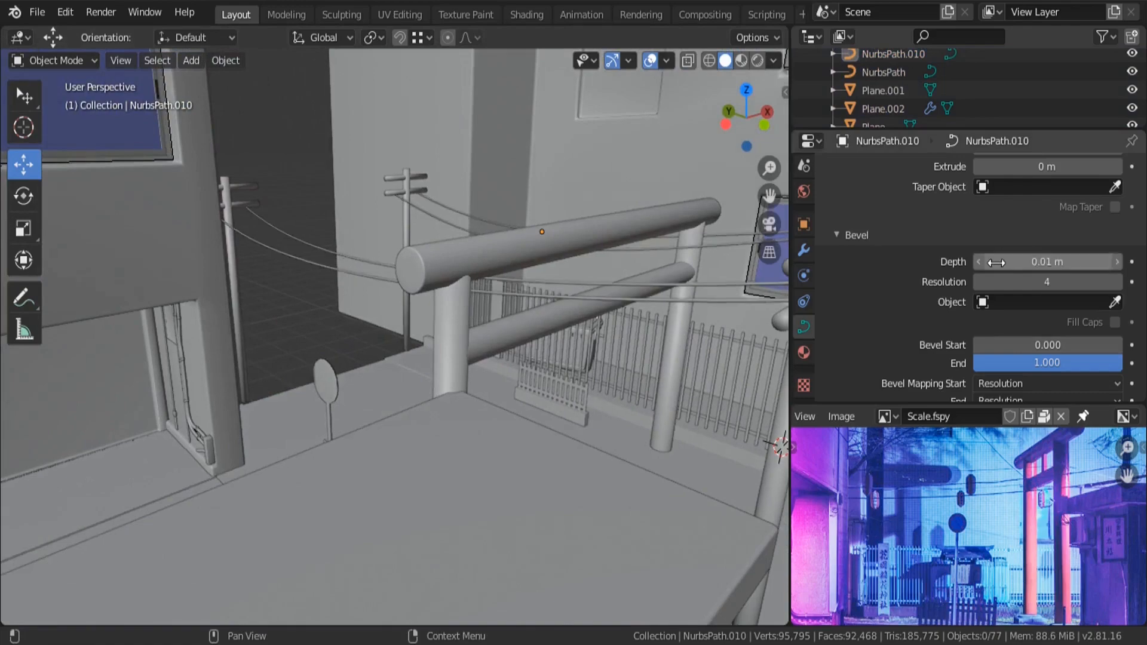
pyautogui.moveTo(689, 284); pyautogui.dragTo(396, 352, button='middle')
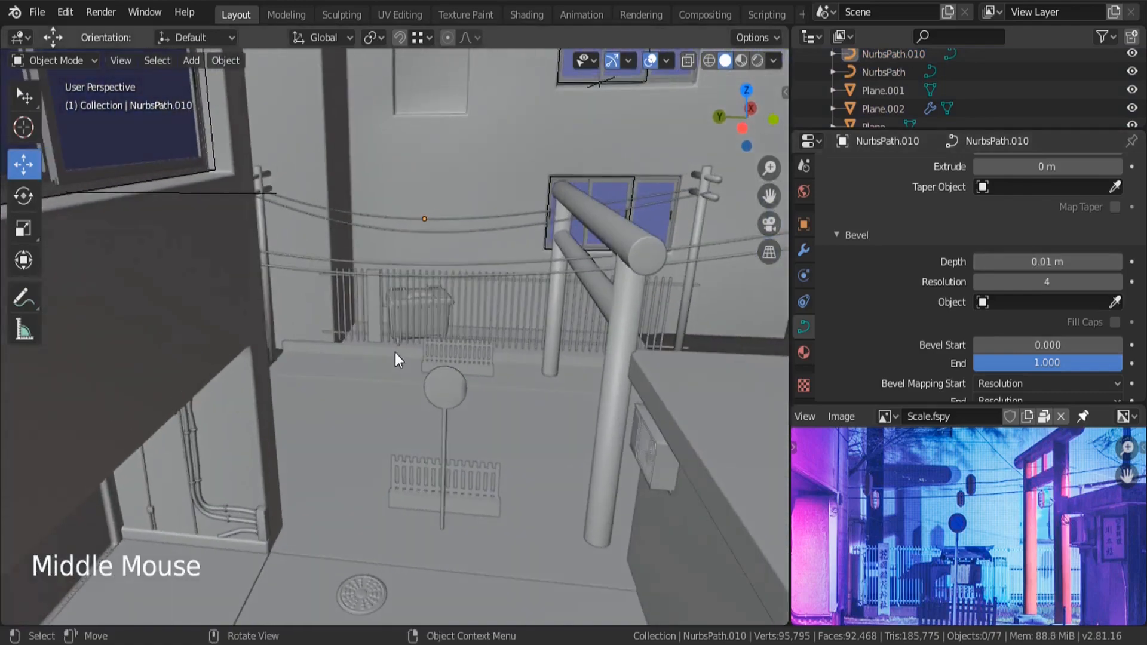
# - Compare the cables with the reference through the camera, set their bevel depth to 0.0075 m and restore solid shading
pyautogui.press('KP_0')
pyautogui.click(396, 352)
pyautogui.click(997, 263)
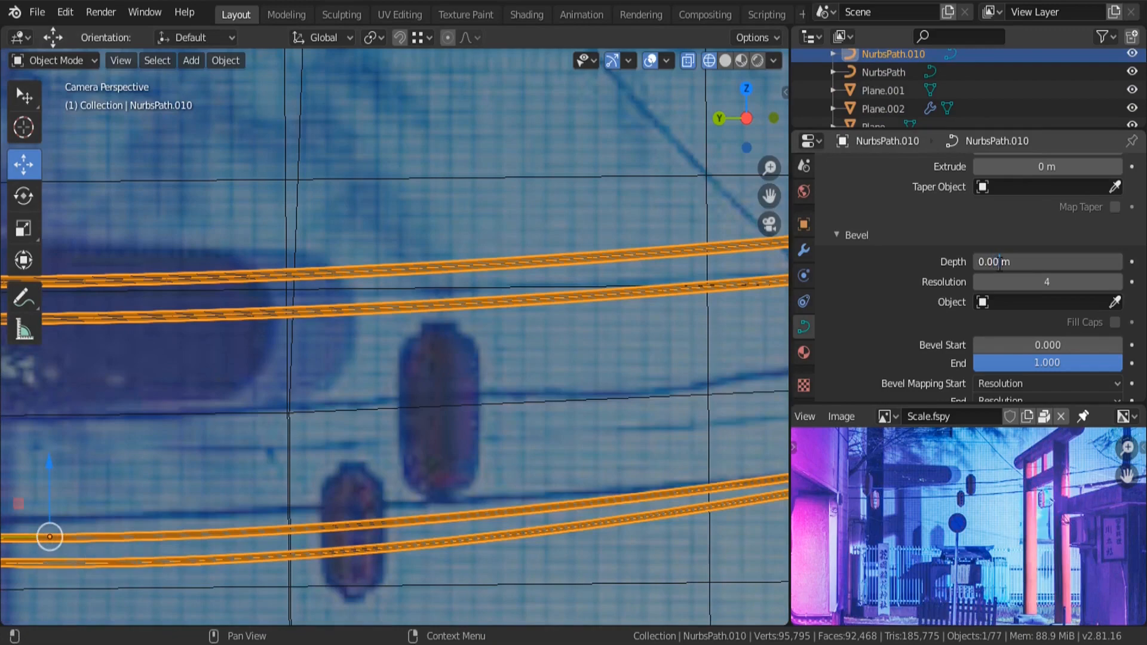
pyautogui.press('Return')
pyautogui.press('z')
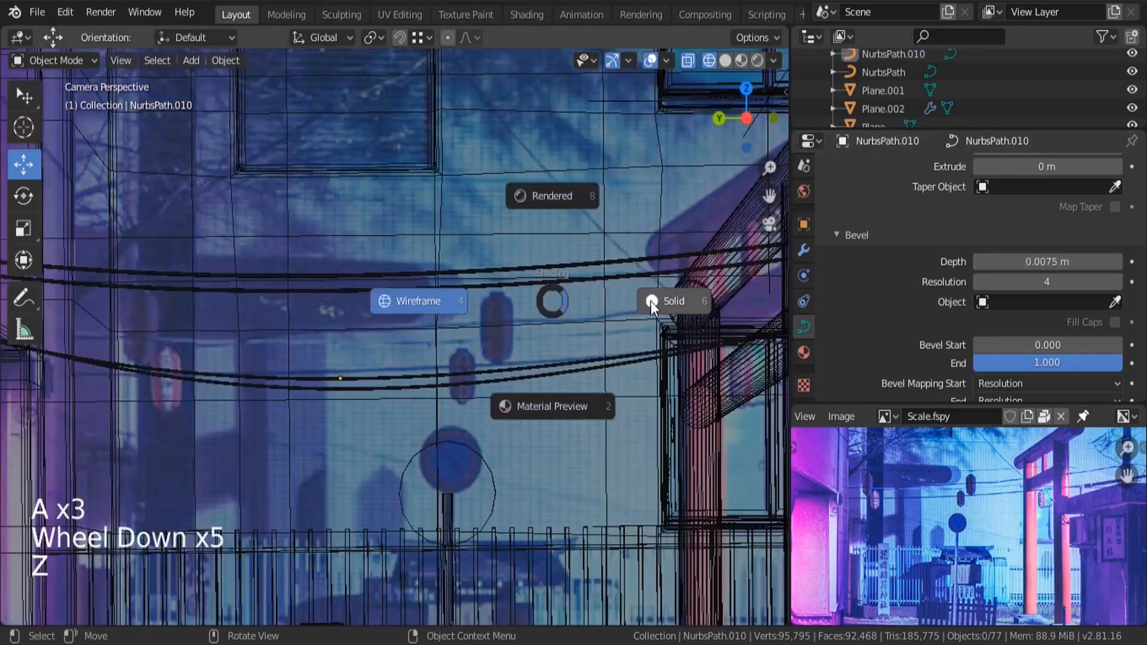
pyautogui.click(654, 301)
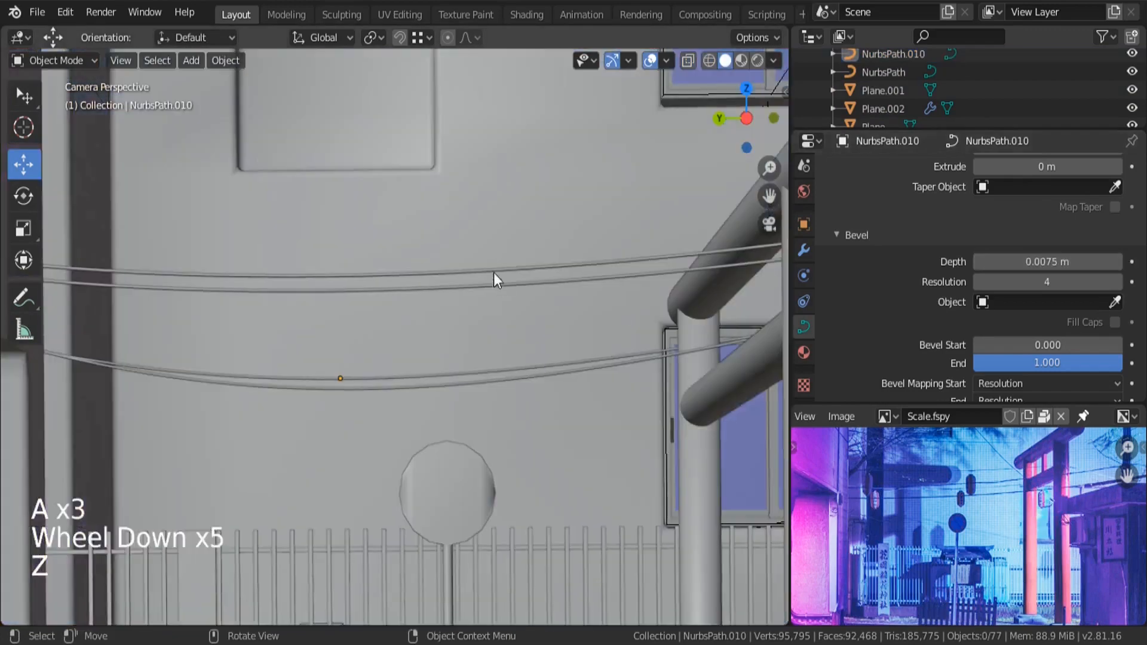
# - Open the joined cable curve for control point editing and show it in wireframe through the camera
pyautogui.scroll(-4, 491, 269)
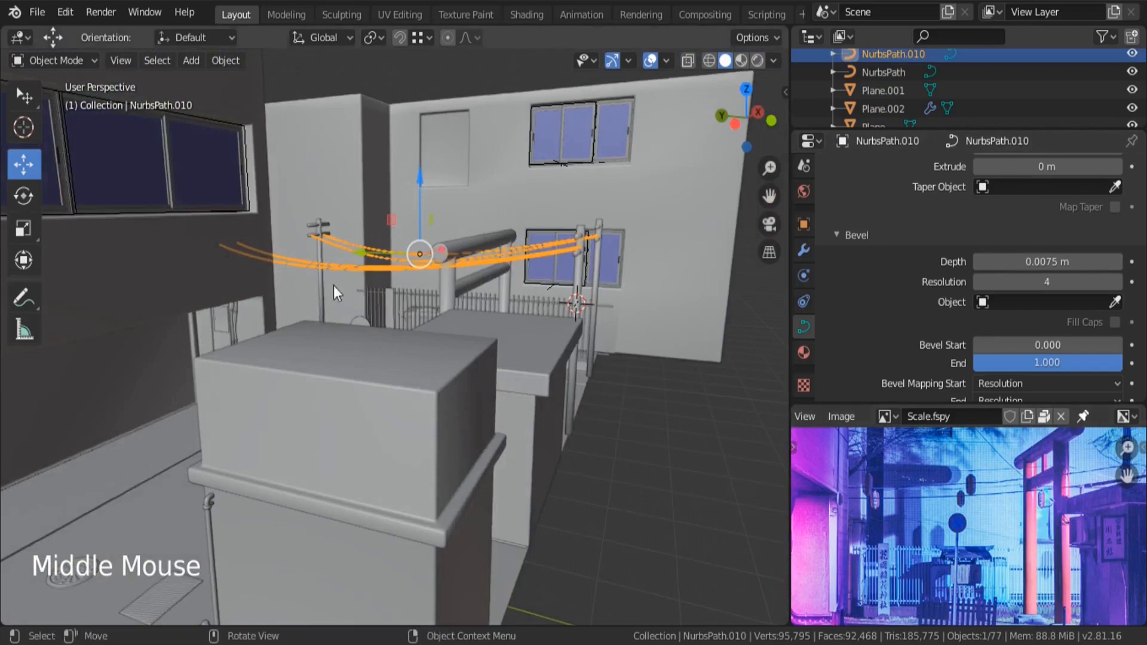
pyautogui.moveTo(333, 286); pyautogui.dragTo(292, 288, button='middle')
pyautogui.scroll(3, 383, 278)
pyautogui.press('Tab')
pyautogui.click(511, 311)
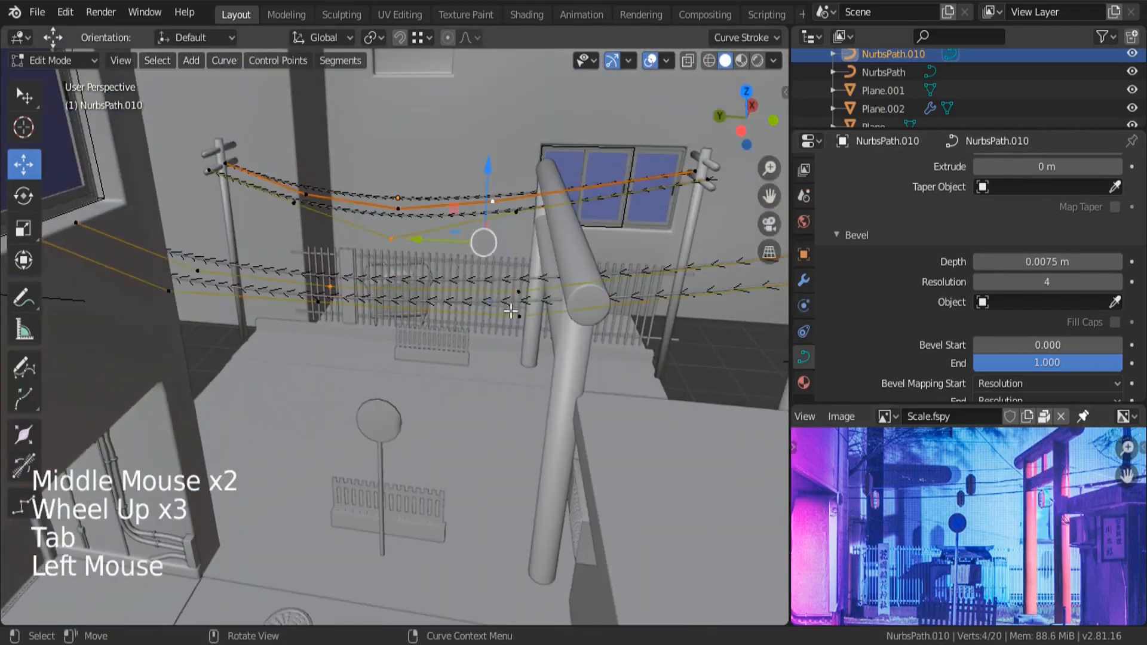
pyautogui.press('KP_0')
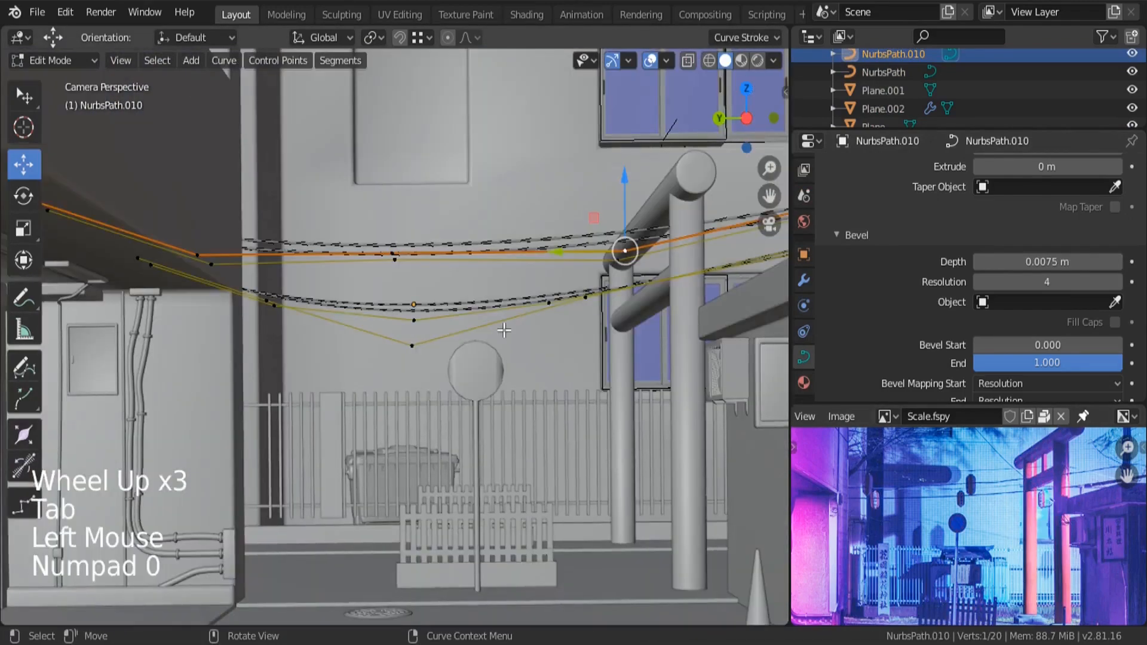
pyautogui.press('z')
pyautogui.scroll(4, 515, 238)
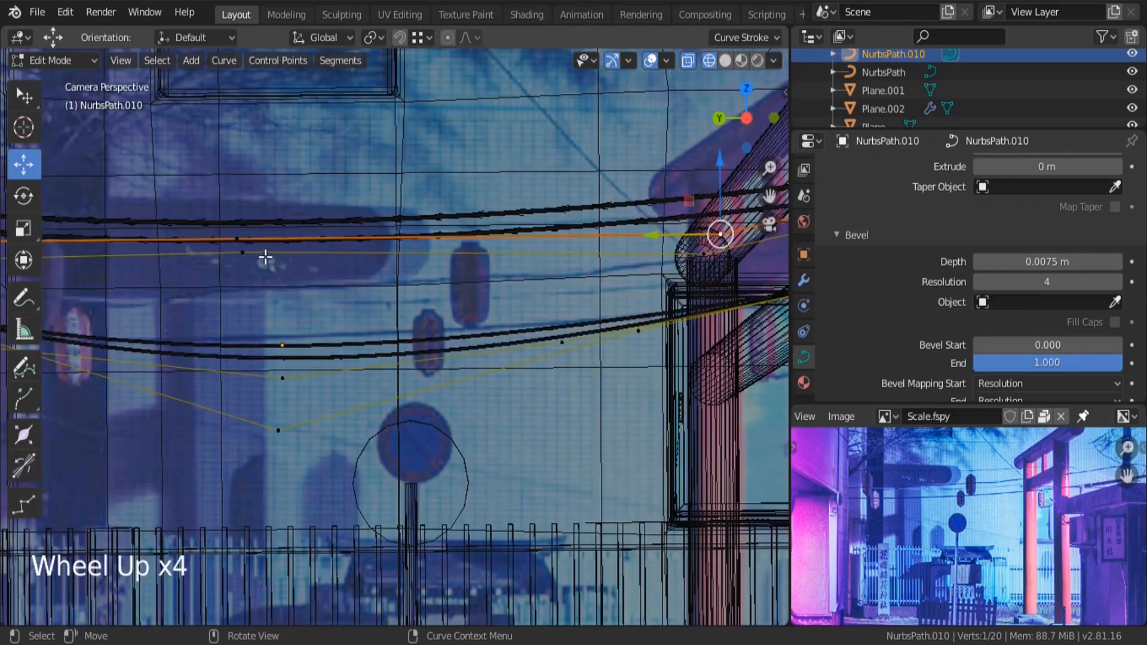
pyautogui.keyDown('shift'); pyautogui.click(238, 239); pyautogui.keyUp('shift')
pyautogui.hotkey('shift', 'd')
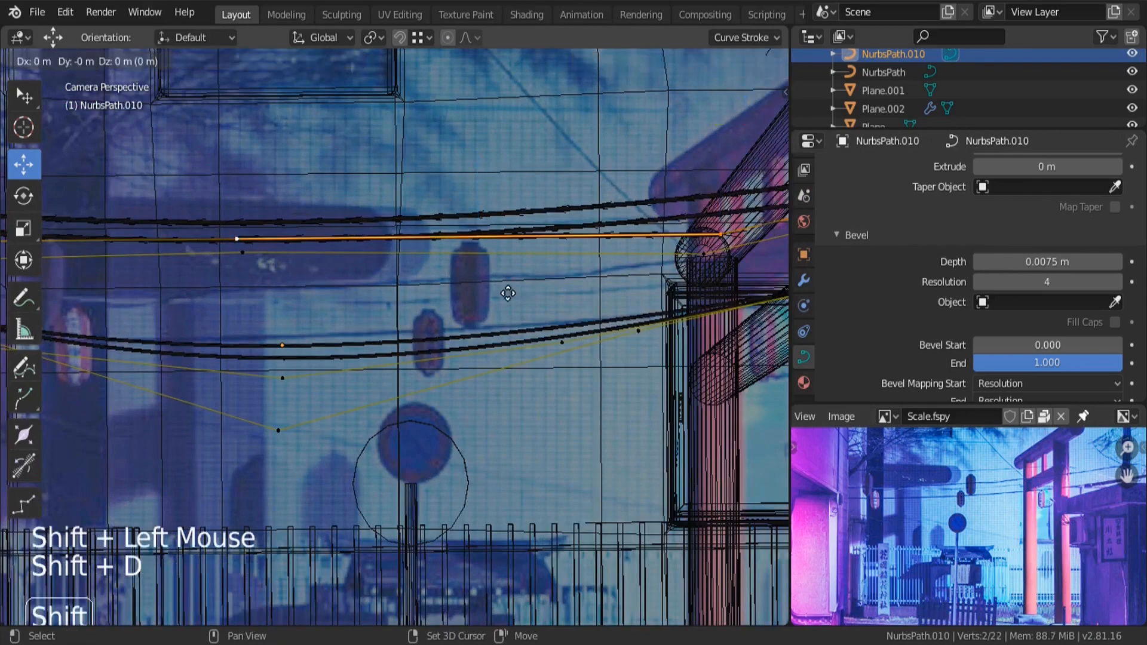
pyautogui.click(469, 328)
pyautogui.press('x')
pyautogui.click(450, 328)
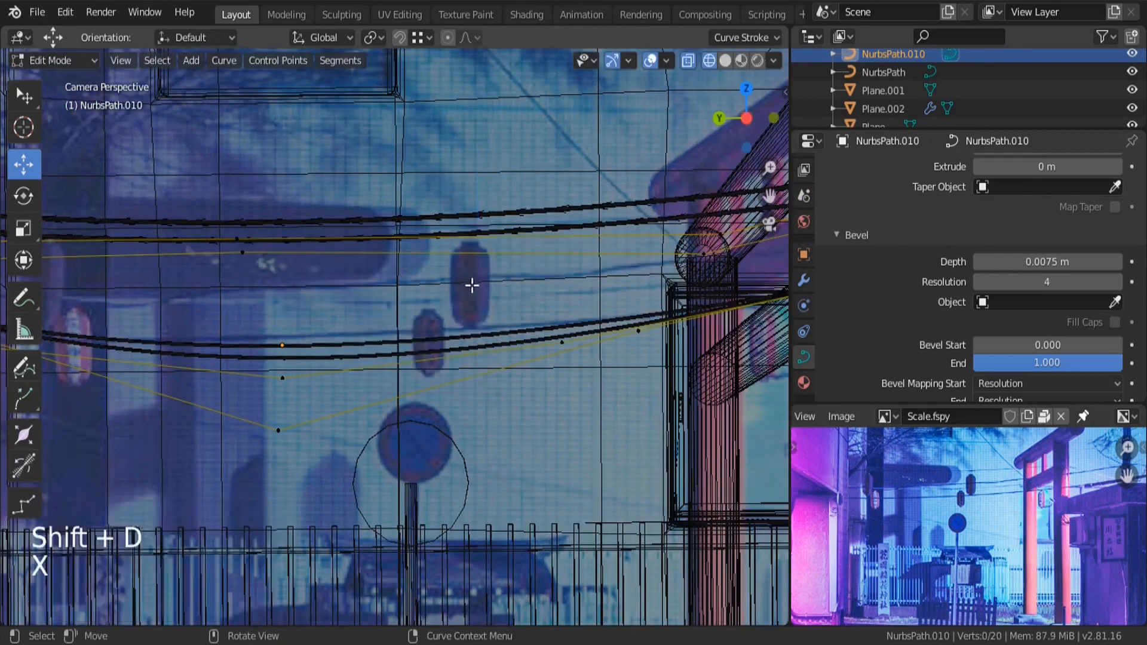
# - Snap the 3D cursor to the middle of two neighbouring control points on the nearer cable and frame them
pyautogui.click(716, 232)
pyautogui.keyDown('shift'); pyautogui.click(242, 252); pyautogui.keyUp('shift')
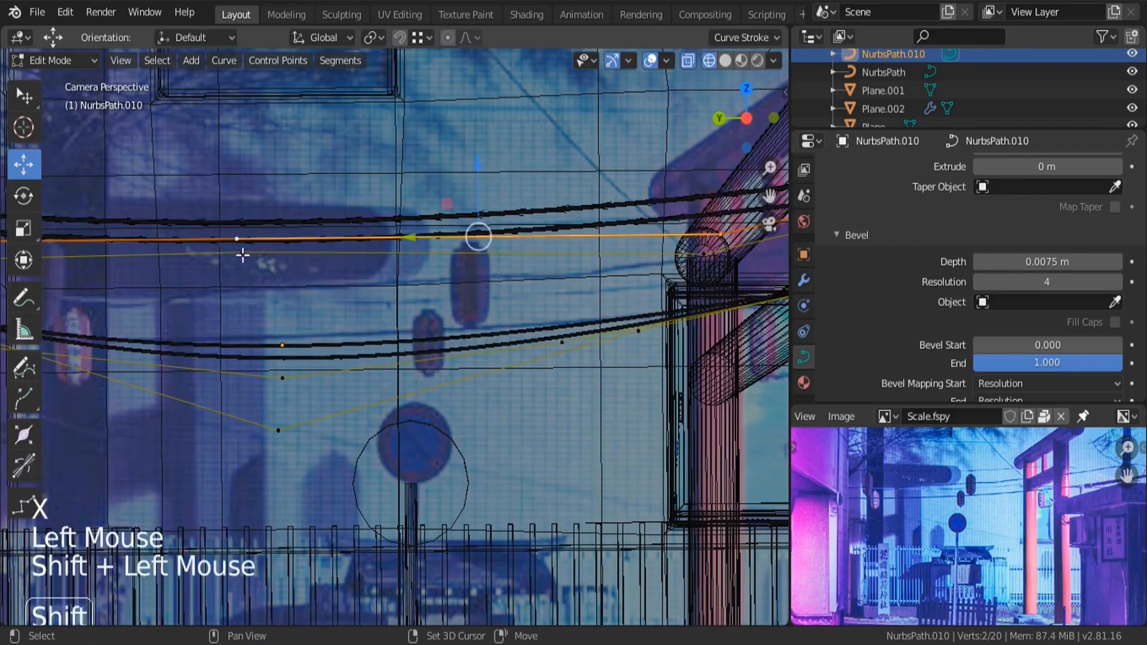
pyautogui.moveTo(242, 252); pyautogui.dragTo(418, 357, button='middle')
pyautogui.hotkey('shift', 's')
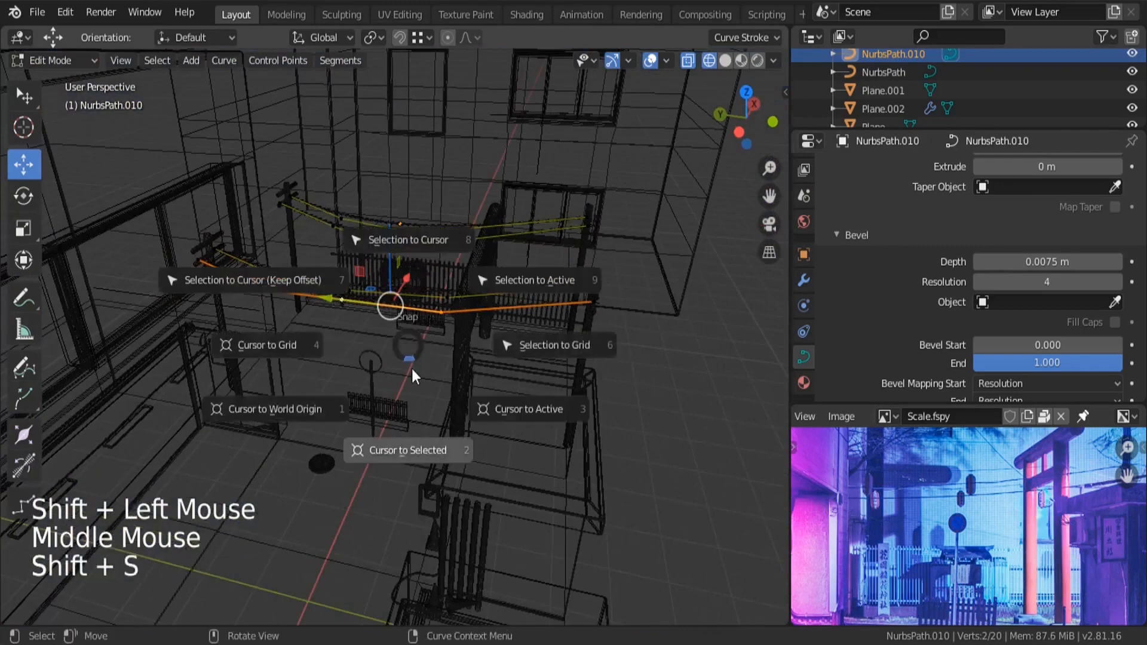
pyautogui.click(413, 410)
pyautogui.press('KP_Decimal')
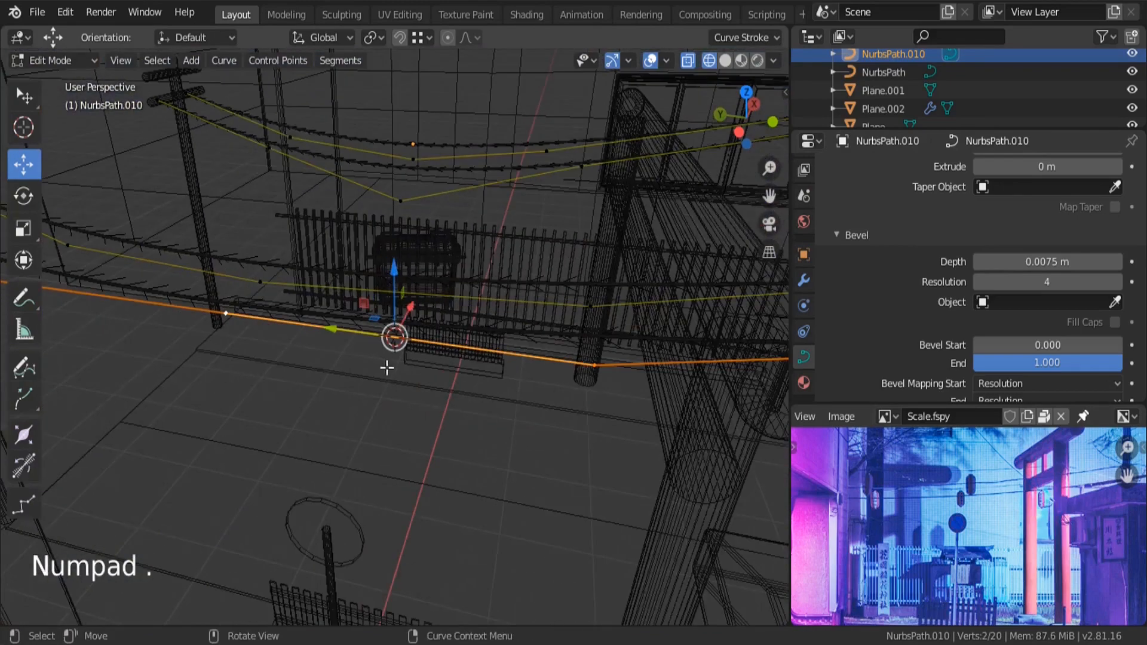
# - Leave curve editing and add a 16-vertex cylinder at the 3D cursor as the base for a hanging lantern
pyautogui.press('Tab')
pyautogui.hotkey('shift', 'a')
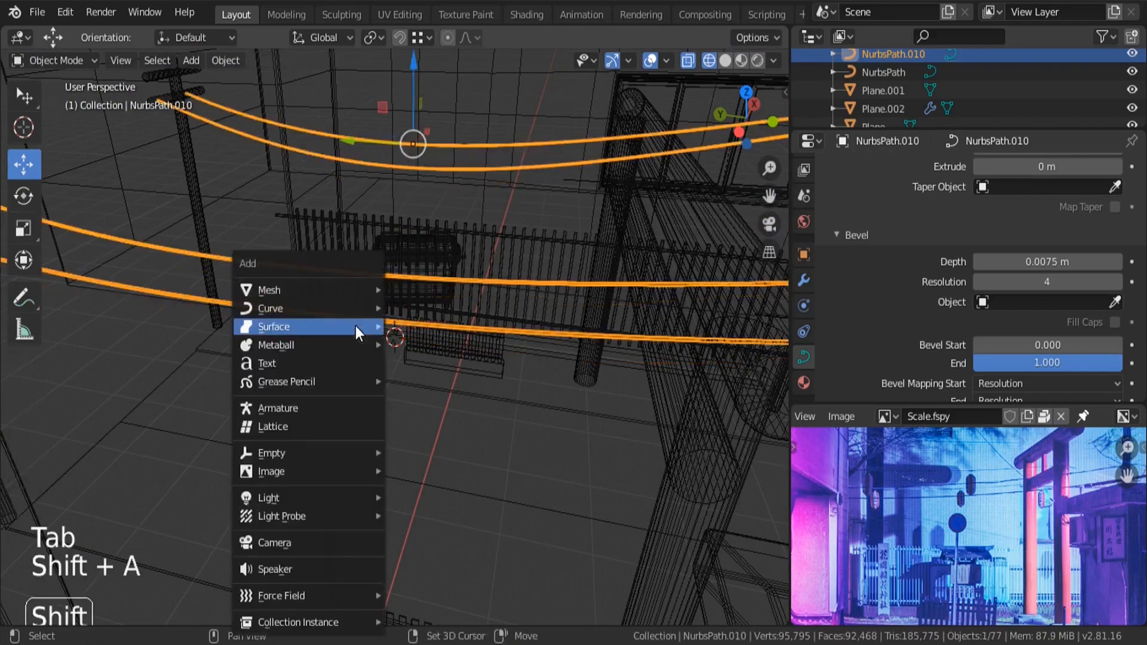
pyautogui.moveTo(314, 292)
pyautogui.click(424, 381)
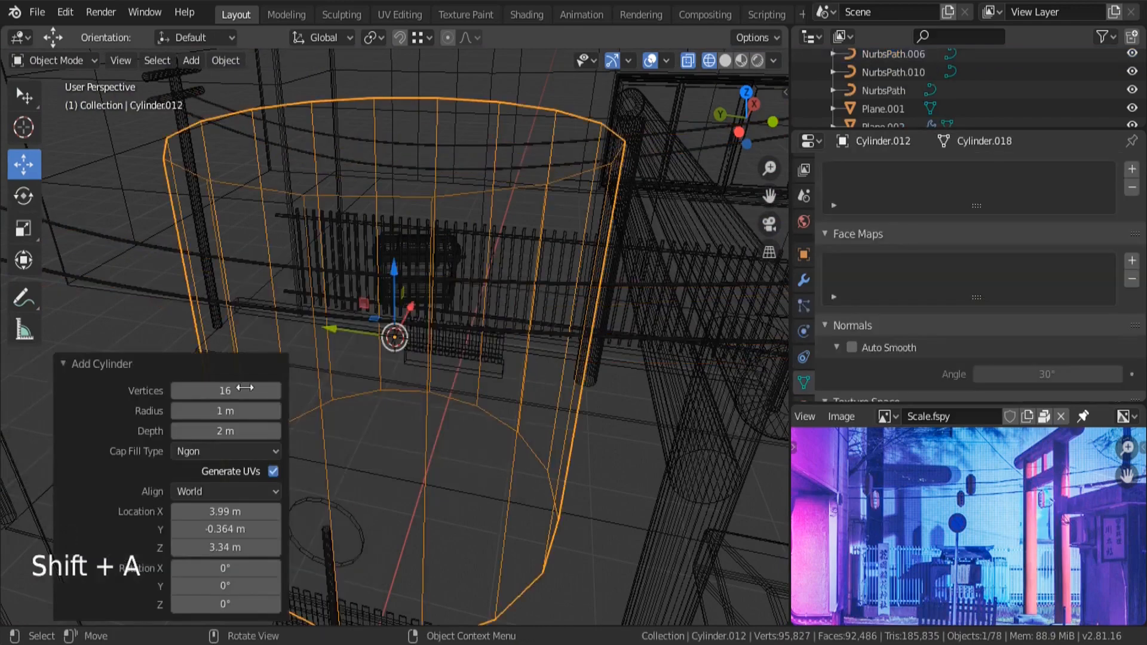
# - Scale the cylinder down uniformly and lower it about 0.365 m so it sits beneath the cable
pyautogui.press('s')
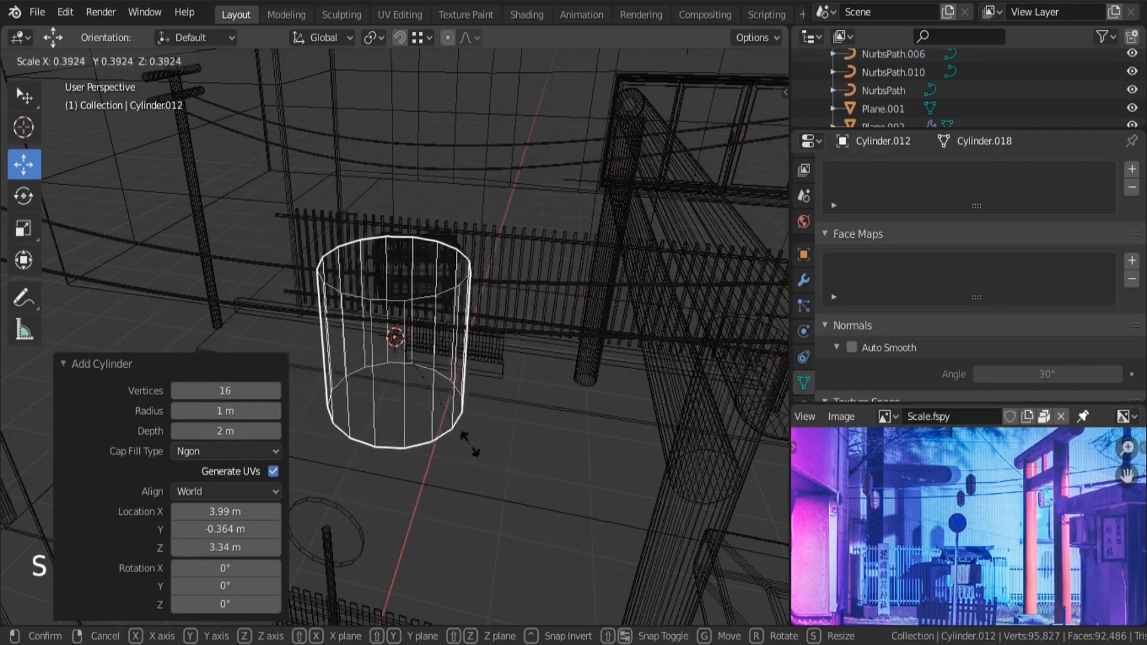
pyautogui.click(388, 299)
pyautogui.moveTo(388, 295); pyautogui.dragTo(398, 341)
# - Switch to solid shading and narrow the cylinder to about 0.66 on X and Y, keeping its height
pyautogui.moveTo(398, 341)
pyautogui.mouseDown(button='middle')
pyautogui.moveTo(418, 392)
pyautogui.moveTo(514, 349)
pyautogui.mouseUp(button='middle')
pyautogui.press('z')
pyautogui.scroll(2, 367, 429)
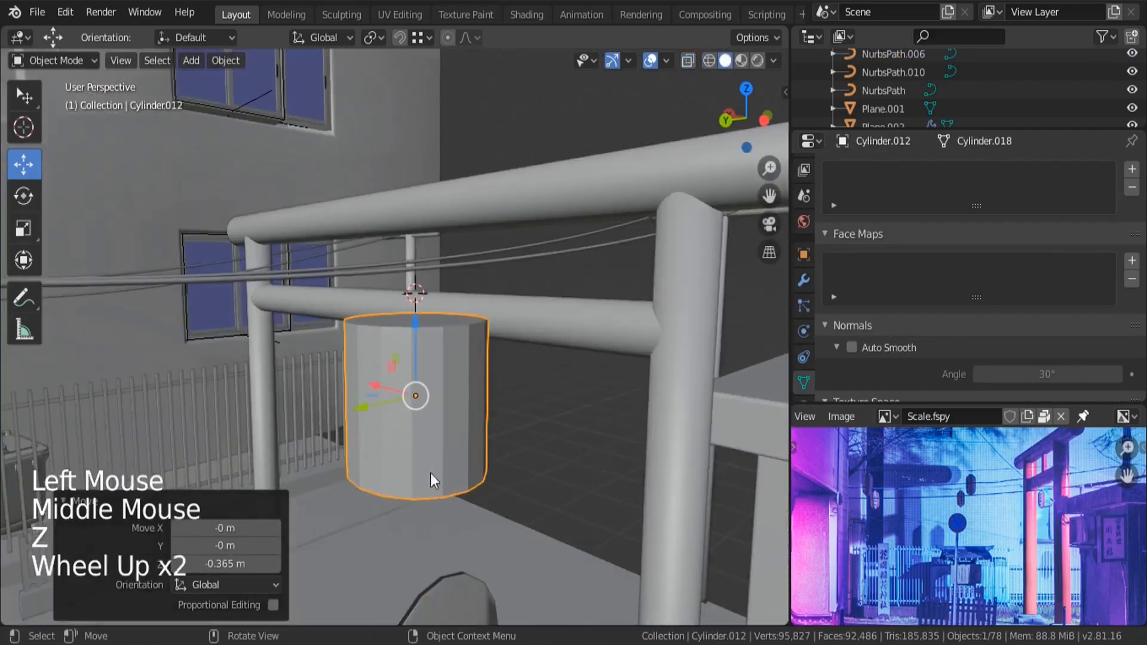
pyautogui.press('s')
pyautogui.hotkey('shift', 'z')
pyautogui.click(486, 498)
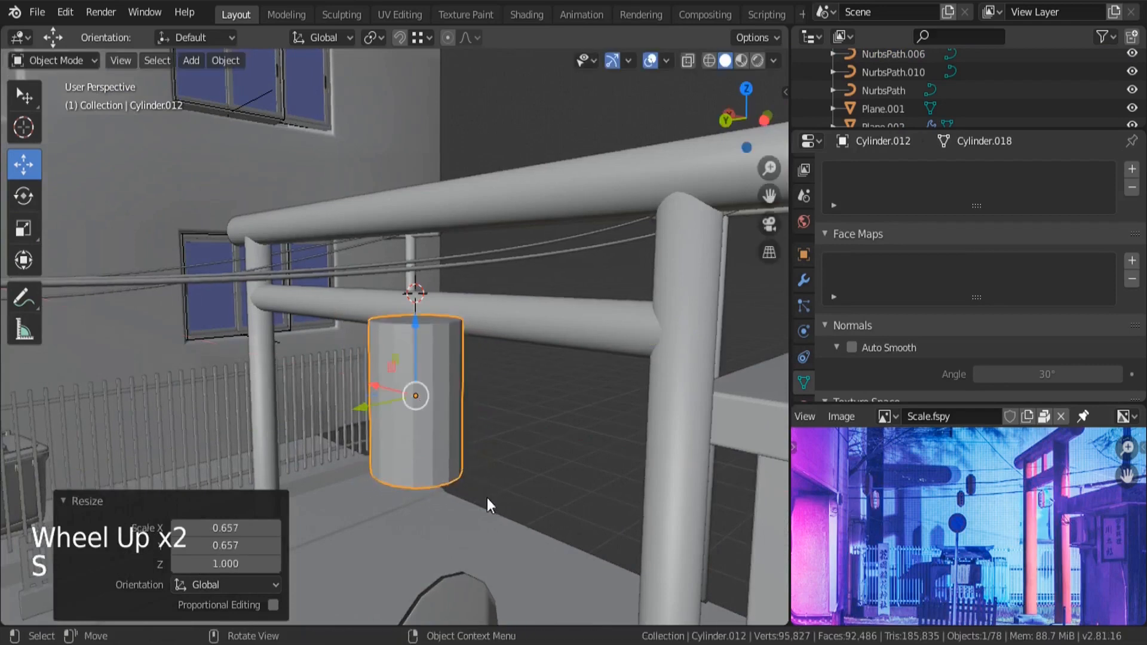
# - Extrude the cylinder's top face upward by about 0.249 m
pyautogui.press('Tab')
pyautogui.scroll(3, 429, 345)
pyautogui.moveTo(429, 344); pyautogui.dragTo(426, 340, button='middle')
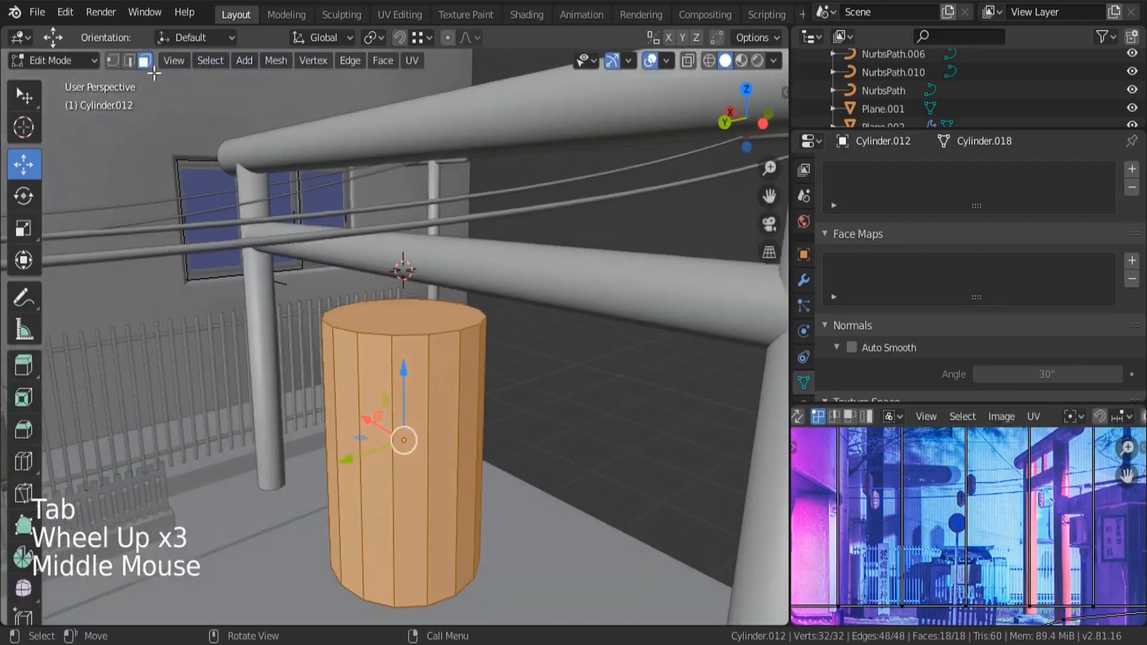
pyautogui.click(146, 62)
pyautogui.click(416, 336)
pyautogui.press('e')
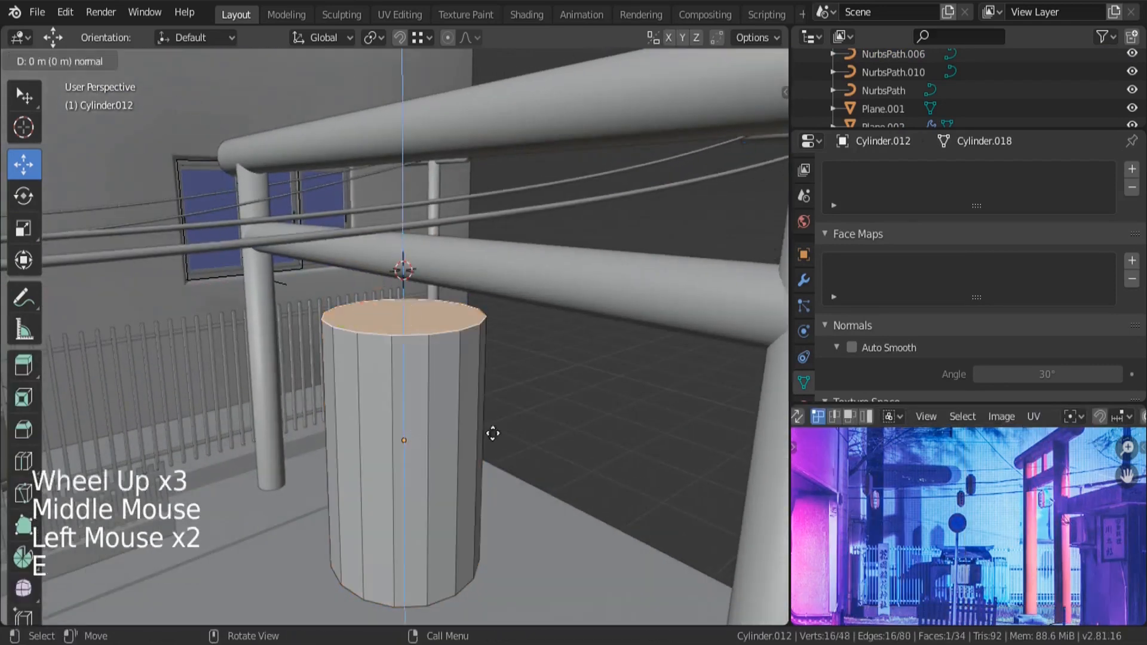
pyautogui.click(513, 307)
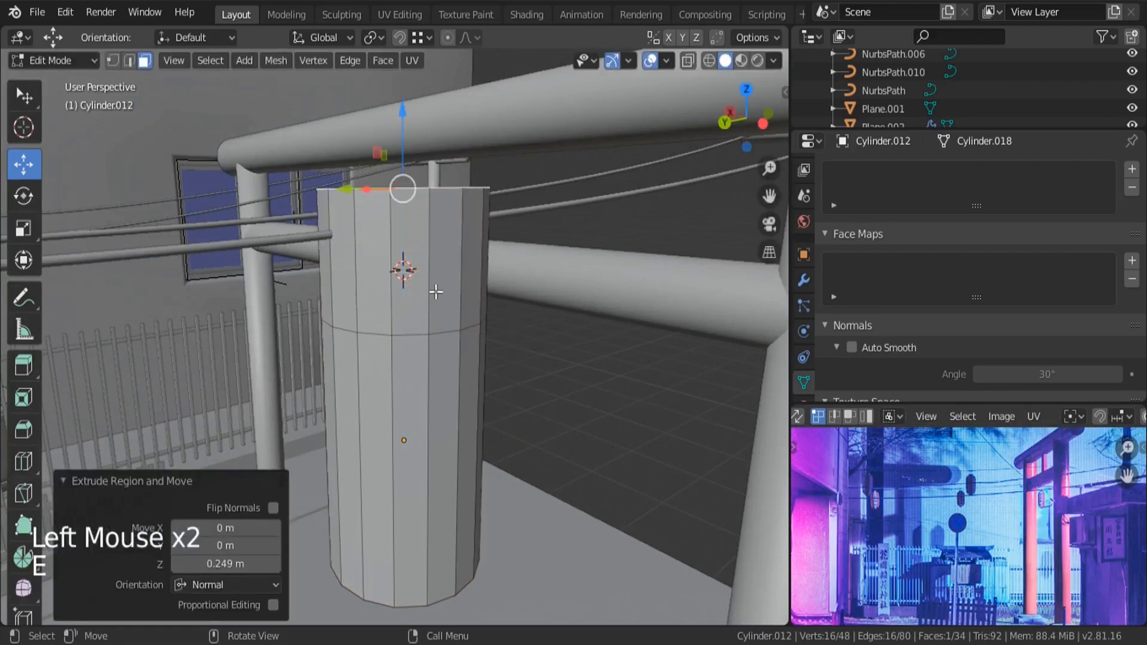
# - Add three evenly spaced loop cuts around the extruded upper section of the cylinder
pyautogui.hotkey('ctrl', 'r')
pyautogui.scroll(2, 406, 266)
pyautogui.click(428, 272)
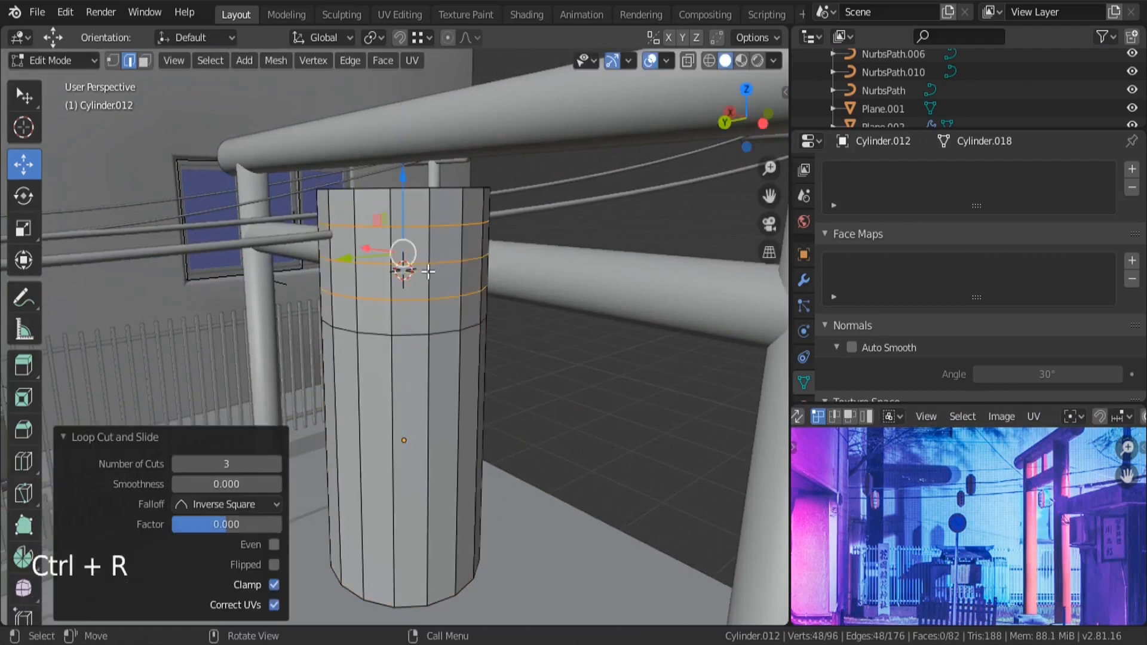
# - Select the cylinder's top face and enable proportional editing with Sharp falloff
pyautogui.moveTo(428, 272); pyautogui.dragTo(228, 103, button='middle')
pyautogui.click(143, 61)
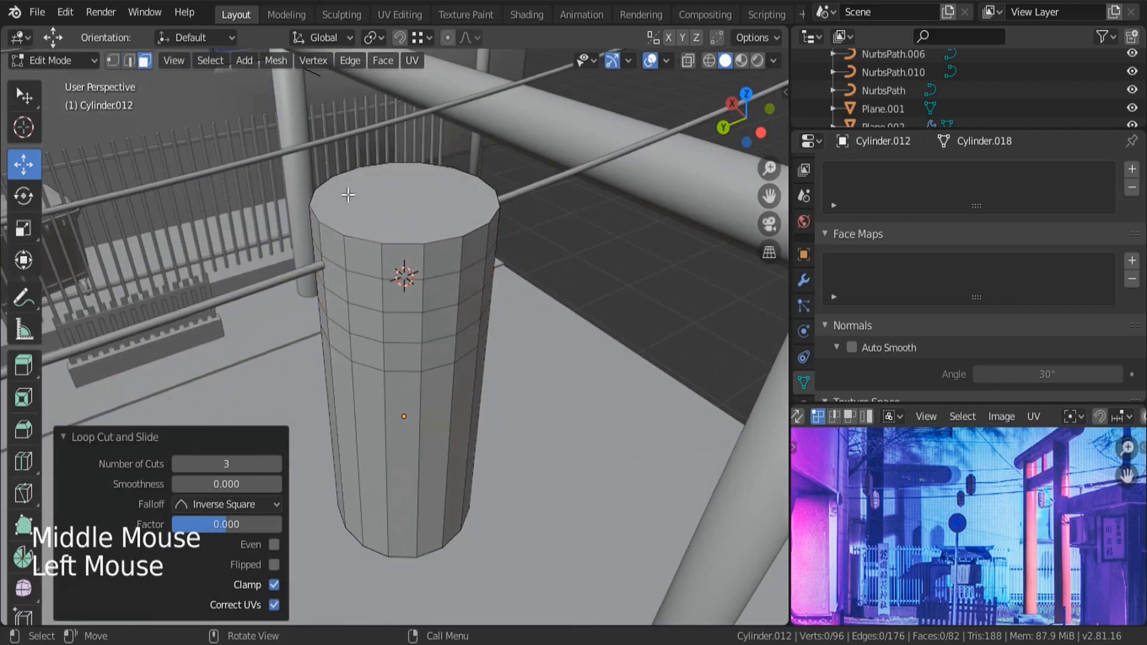
pyautogui.click(365, 213)
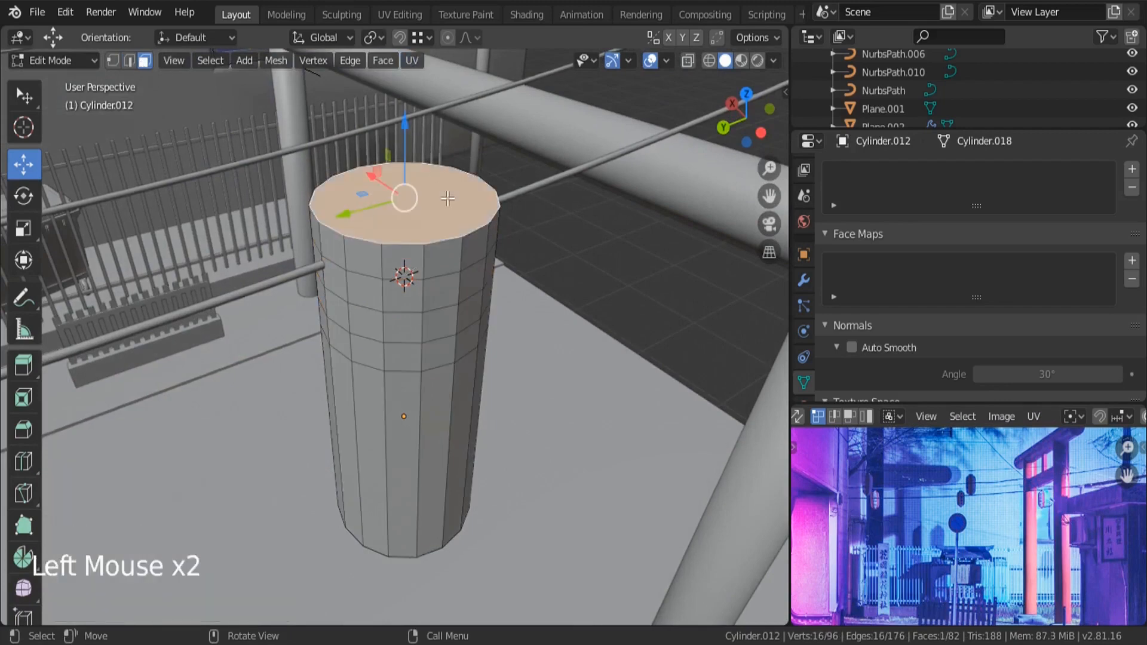
pyautogui.click(448, 38)
pyautogui.click(467, 40)
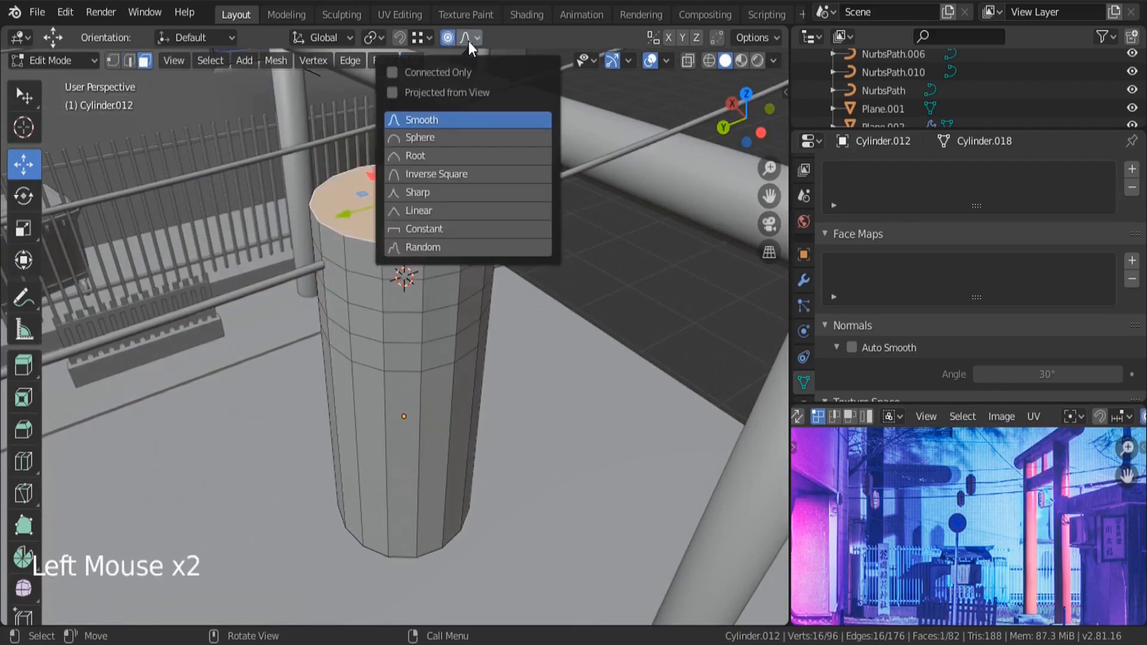
pyautogui.click(421, 192)
# - Scale down the cylinder's top face with Sharp proportional falloff, using a small influence radius to round off the upper end
pyautogui.scroll(-2, 496, 458)
pyautogui.moveTo(496, 458); pyautogui.dragTo(526, 412, button='middle')
pyautogui.press('s')
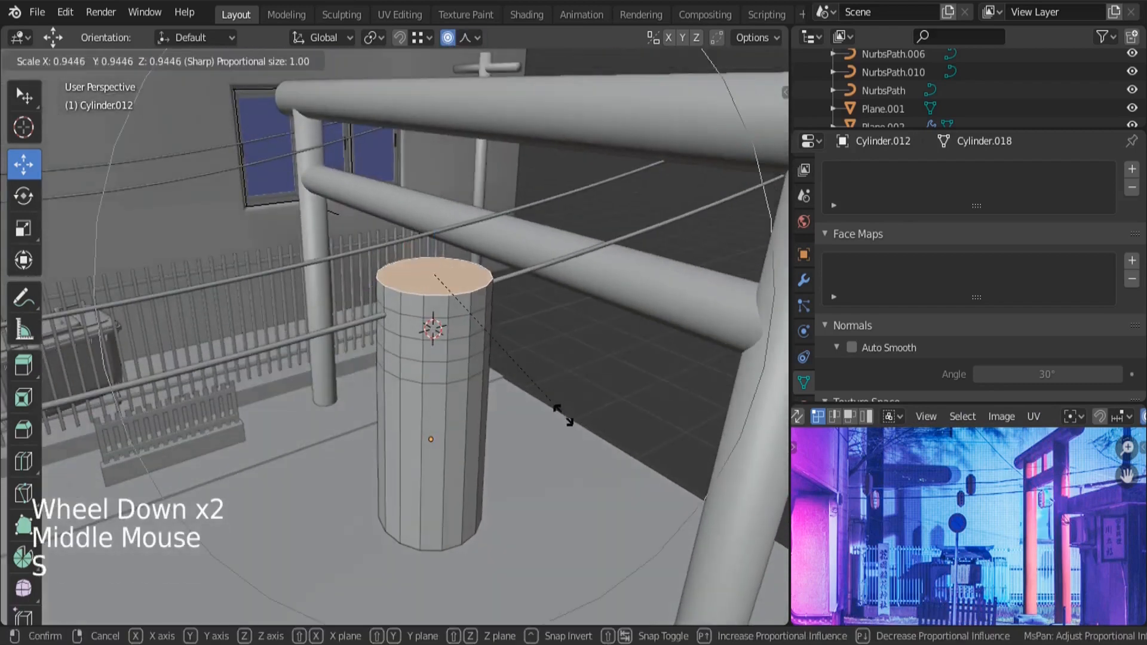
pyautogui.scroll(12, 549, 401)
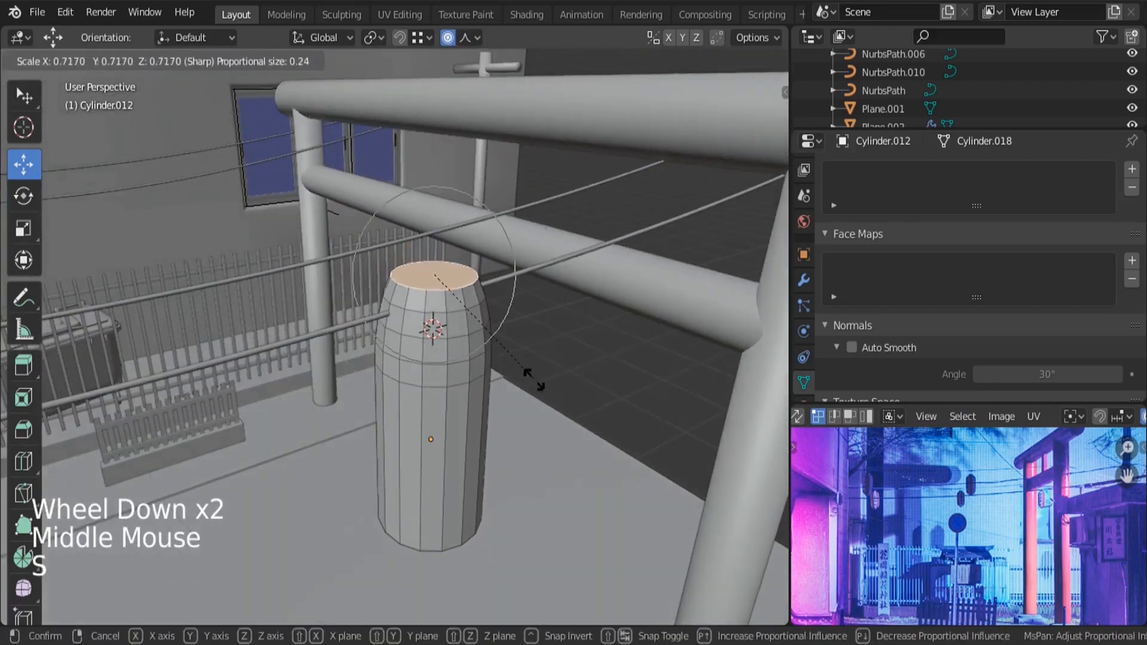
pyautogui.click(482, 332)
pyautogui.press('Tab')
# - Add a Mirror modifier to the cylinder and enable its Z axis in addition to X
pyautogui.moveTo(436, 239); pyautogui.dragTo(440, 372, button='middle')
pyautogui.click(804, 281)
pyautogui.click(883, 166)
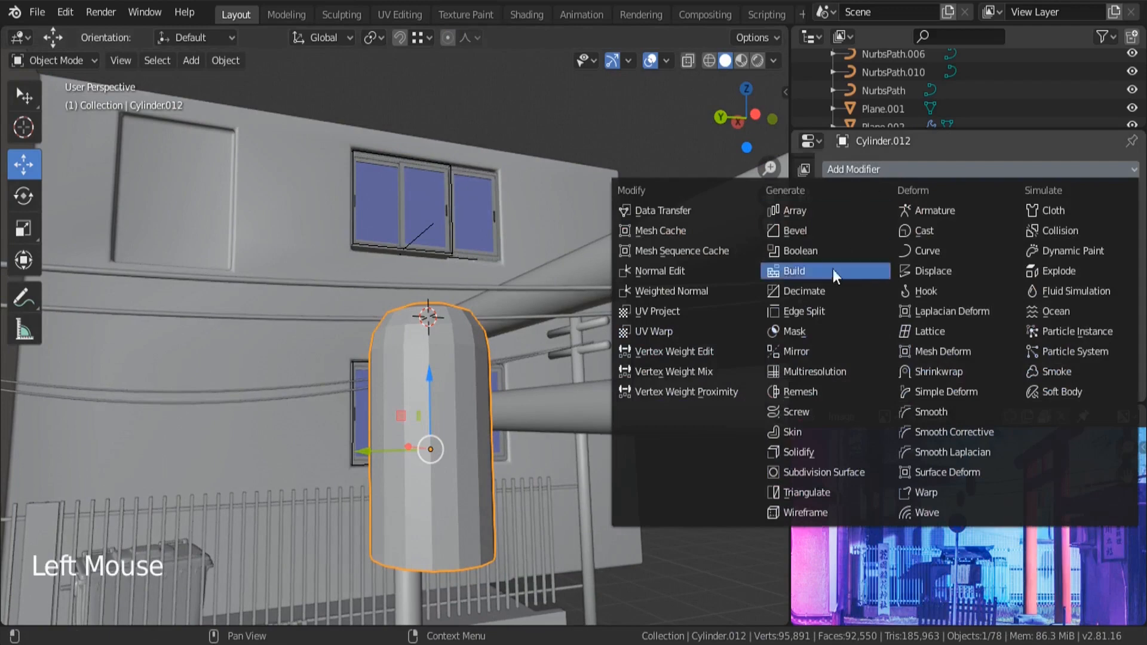
pyautogui.click(817, 350)
pyautogui.scroll(-3, 771, 335)
pyautogui.scroll(2, 771, 335)
pyautogui.click(836, 310)
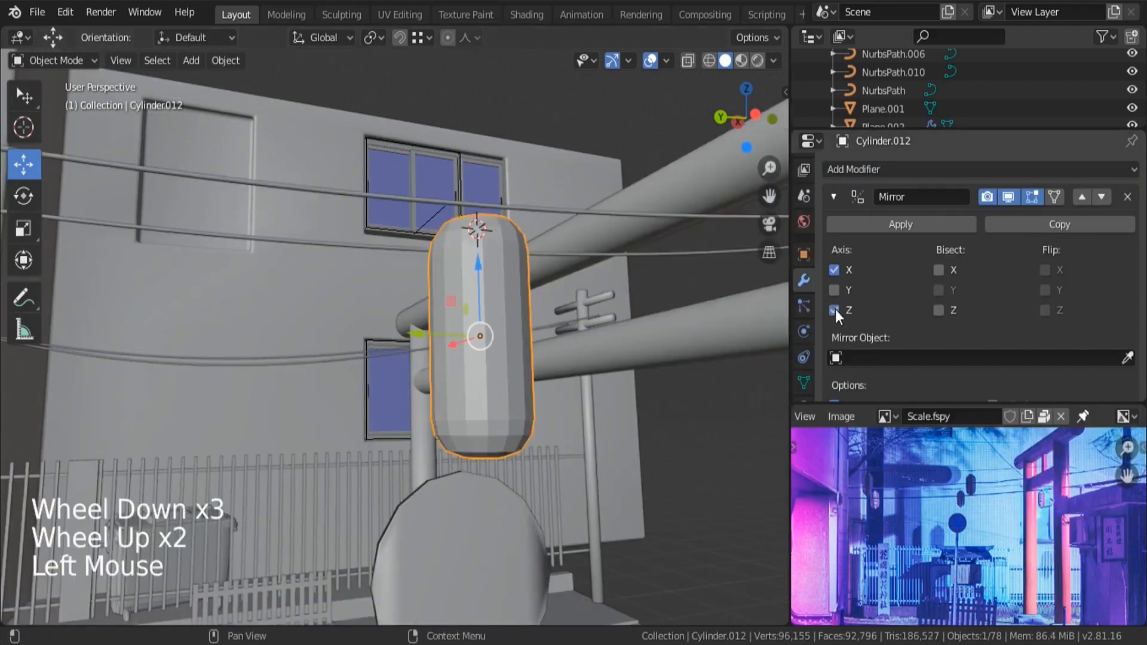
# - Turn off proportional editing and raise the cylinder's bottom edge loop by about 0.336 m
pyautogui.moveTo(514, 347); pyautogui.dragTo(540, 418, button='middle')
pyautogui.press('Tab')
pyautogui.click(128, 61)
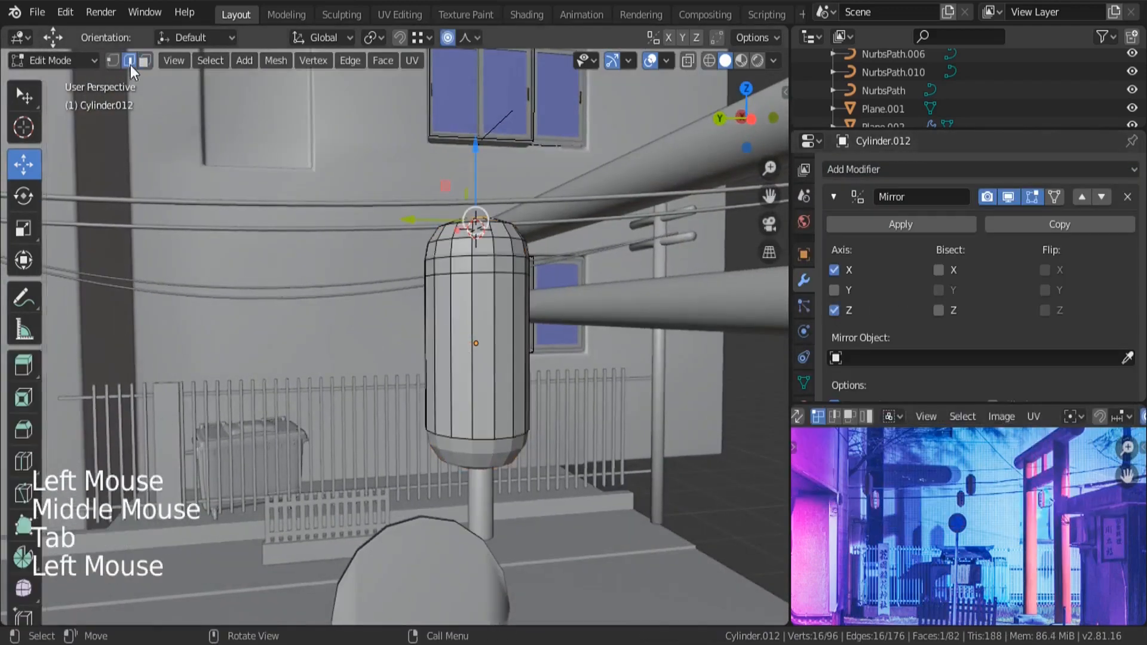
pyautogui.scroll(3, 413, 418)
pyautogui.keyDown('alt'); pyautogui.click(558, 462); pyautogui.keyUp('alt')
pyautogui.scroll(-2, 418, 452)
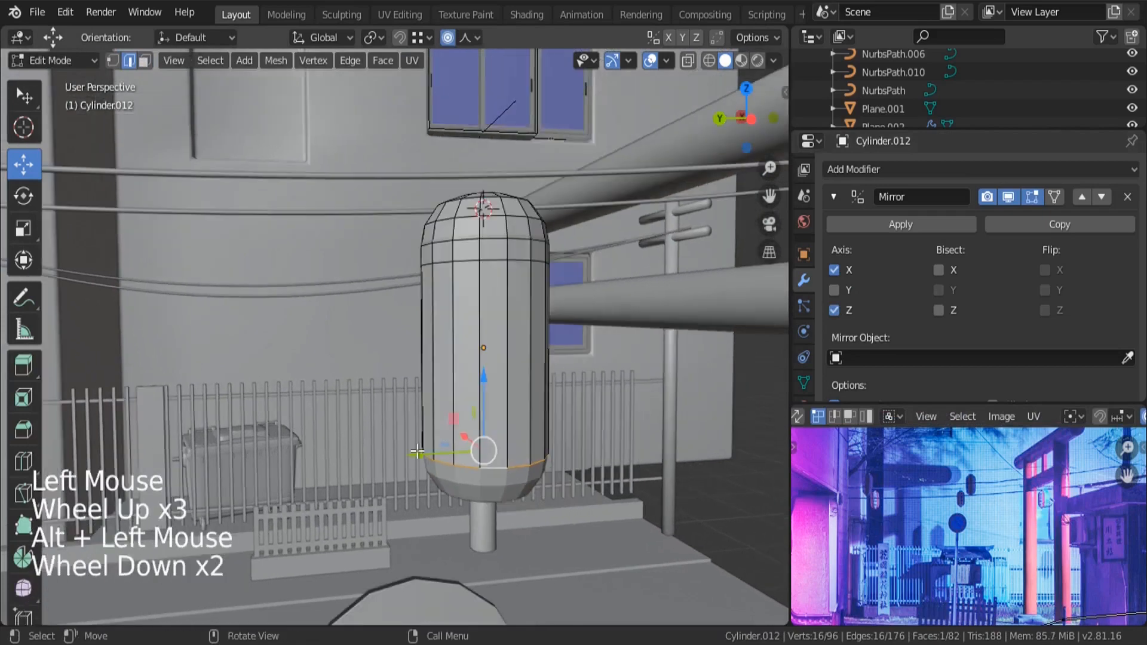
pyautogui.moveTo(482, 393); pyautogui.dragTo(487, 290)
pyautogui.rightClick(488, 290)
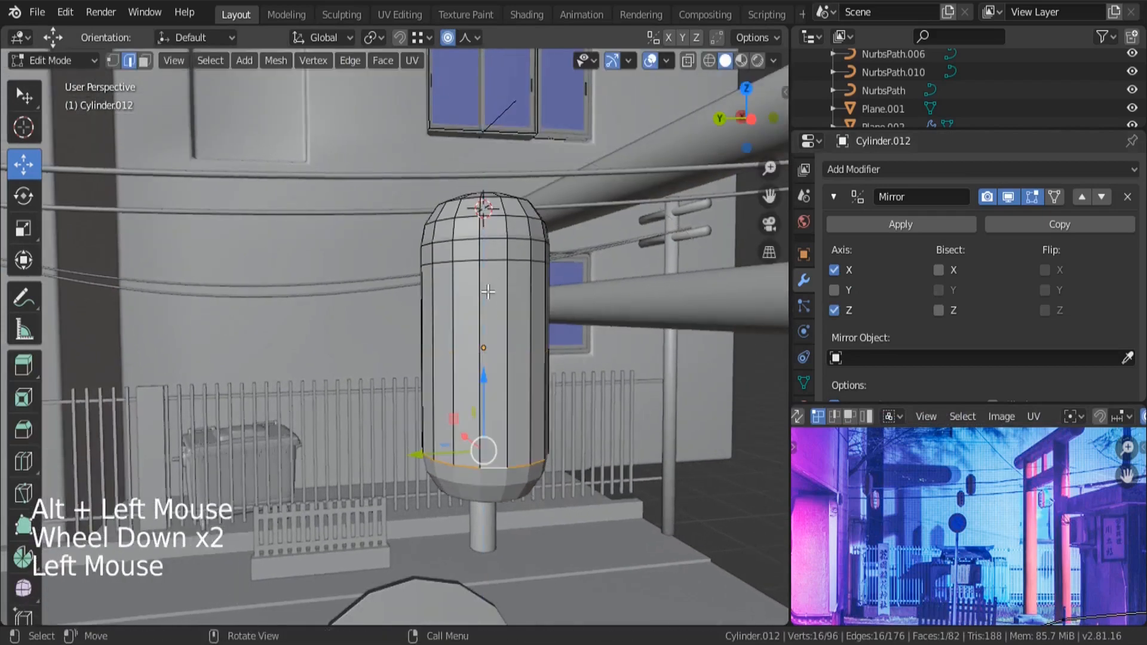
pyautogui.click(449, 37)
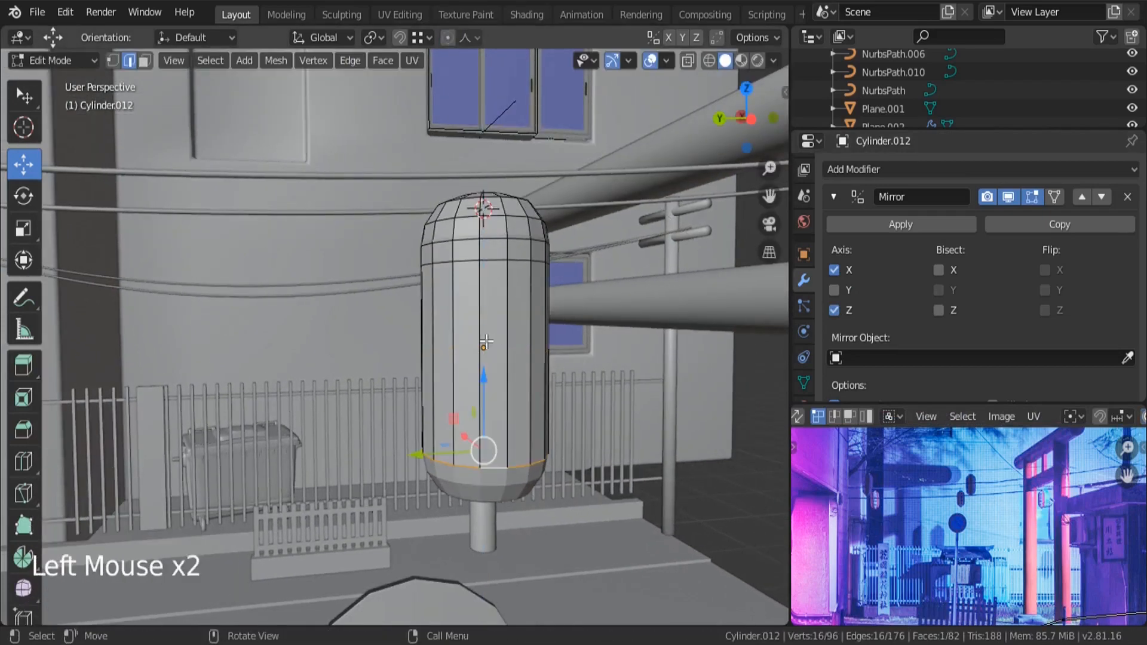
pyautogui.moveTo(484, 376); pyautogui.dragTo(485, 236)
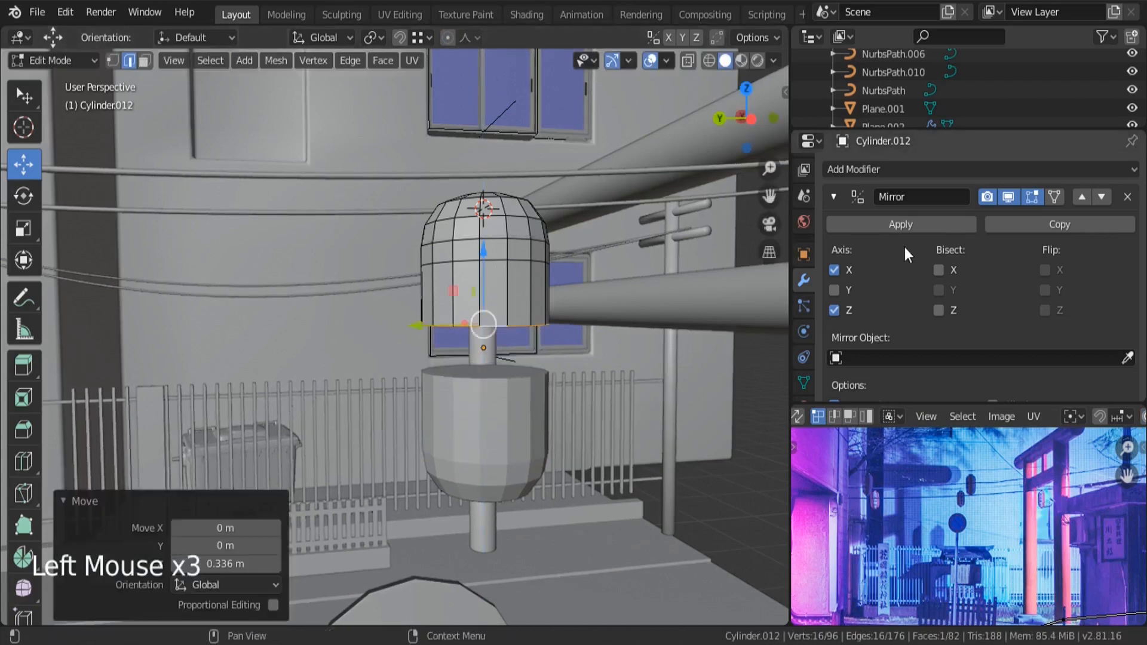
# - Enable Clipping on the Mirror modifier and lower the bottom edge loop about 0.104 m to the mirror plane
pyautogui.scroll(-1, 914, 299)
pyautogui.click(999, 361)
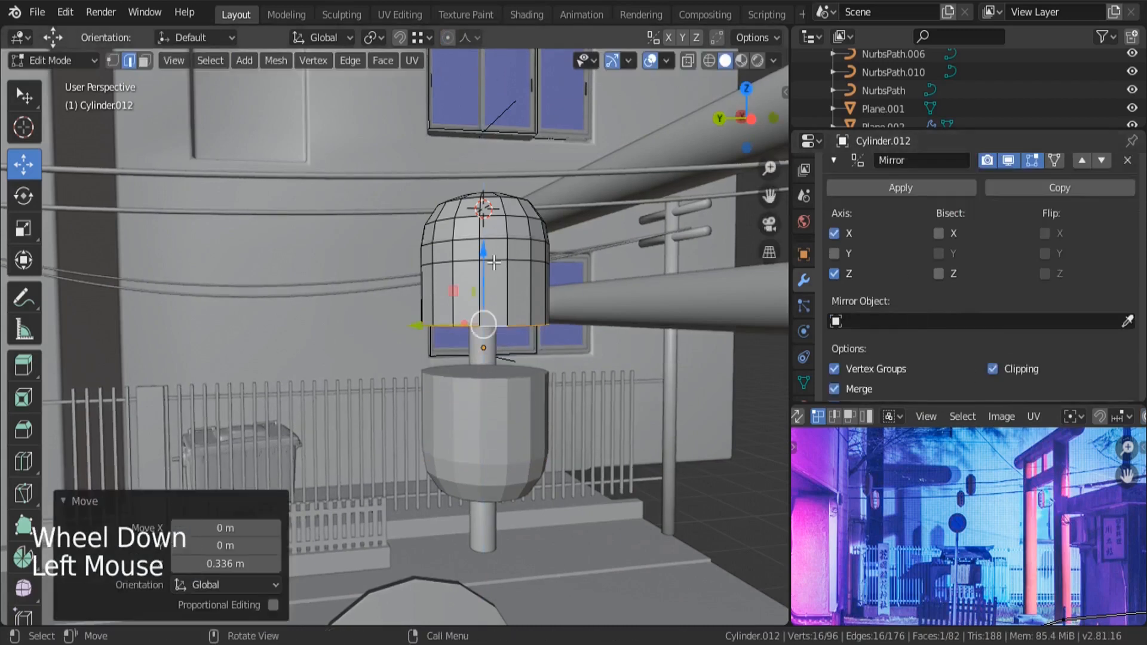
pyautogui.moveTo(488, 258); pyautogui.dragTo(490, 305)
# - Delete the cylinder's cap face at the mirror plane
pyautogui.press('x')
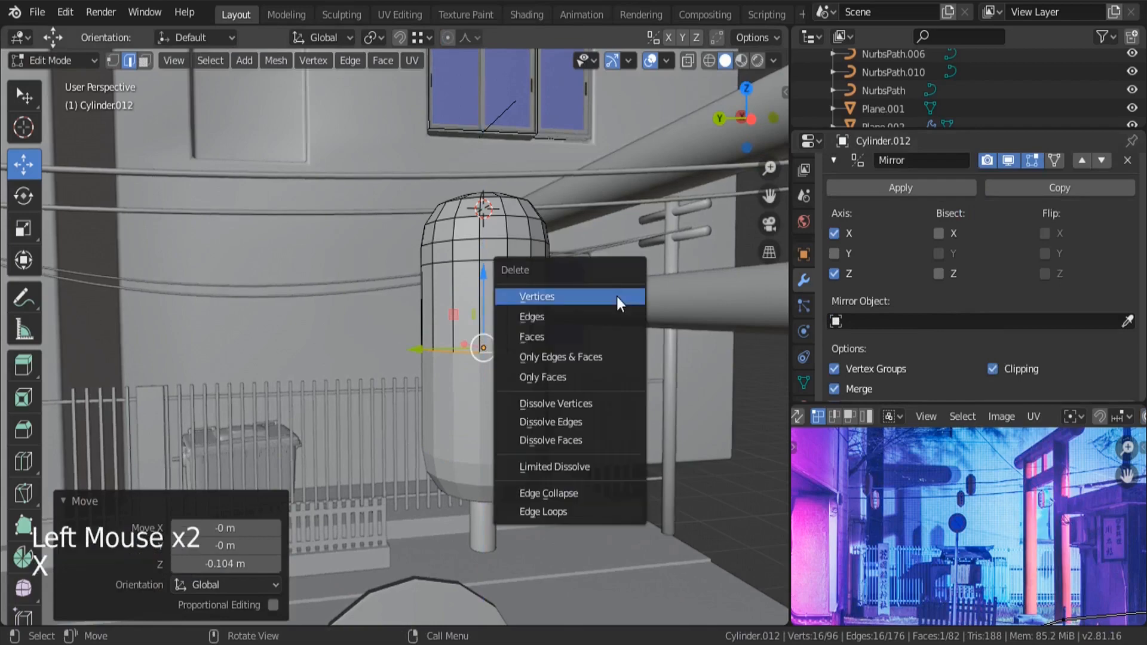
pyautogui.click(583, 332)
pyautogui.moveTo(546, 353); pyautogui.dragTo(287, 102, button='middle')
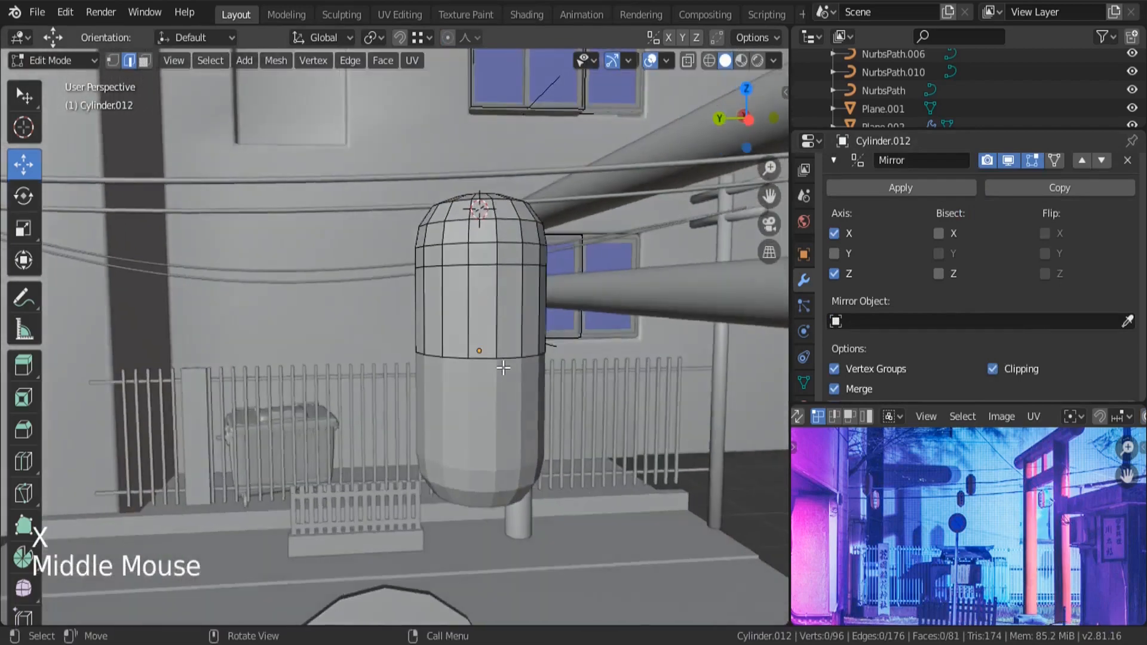
# - Apply smooth shading to the mirrored lantern body
pyautogui.press('Tab')
pyautogui.click(226, 61)
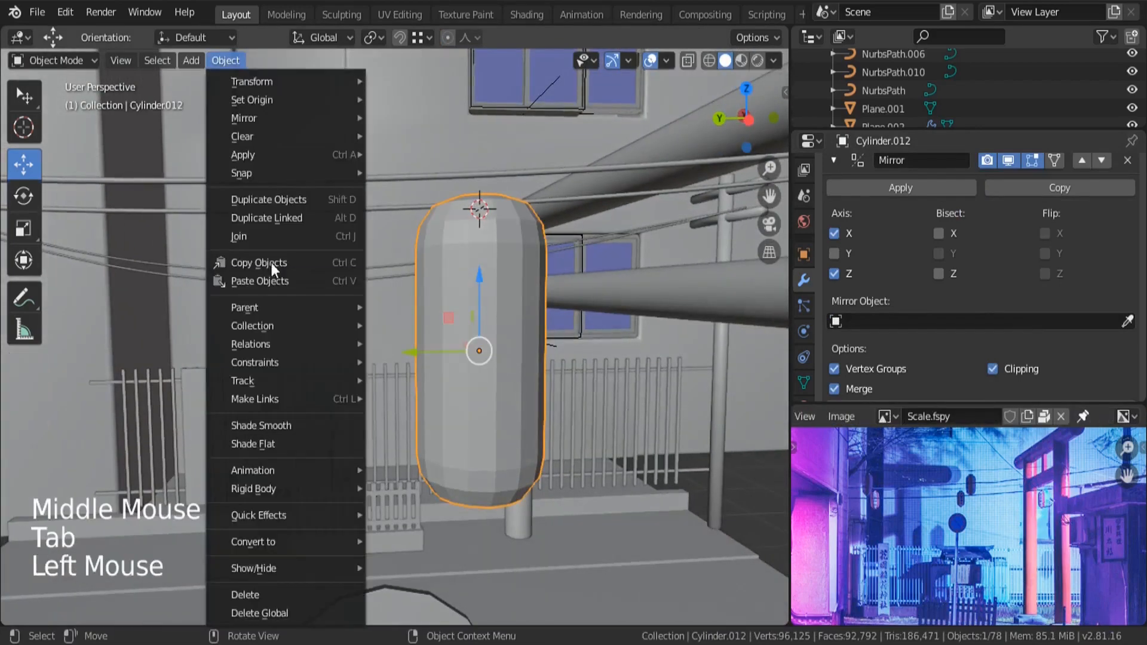
pyautogui.click(263, 425)
# - Extrude the lantern's top face upward by about 0.039 m to form a short collar
pyautogui.scroll(9, 989, 474)
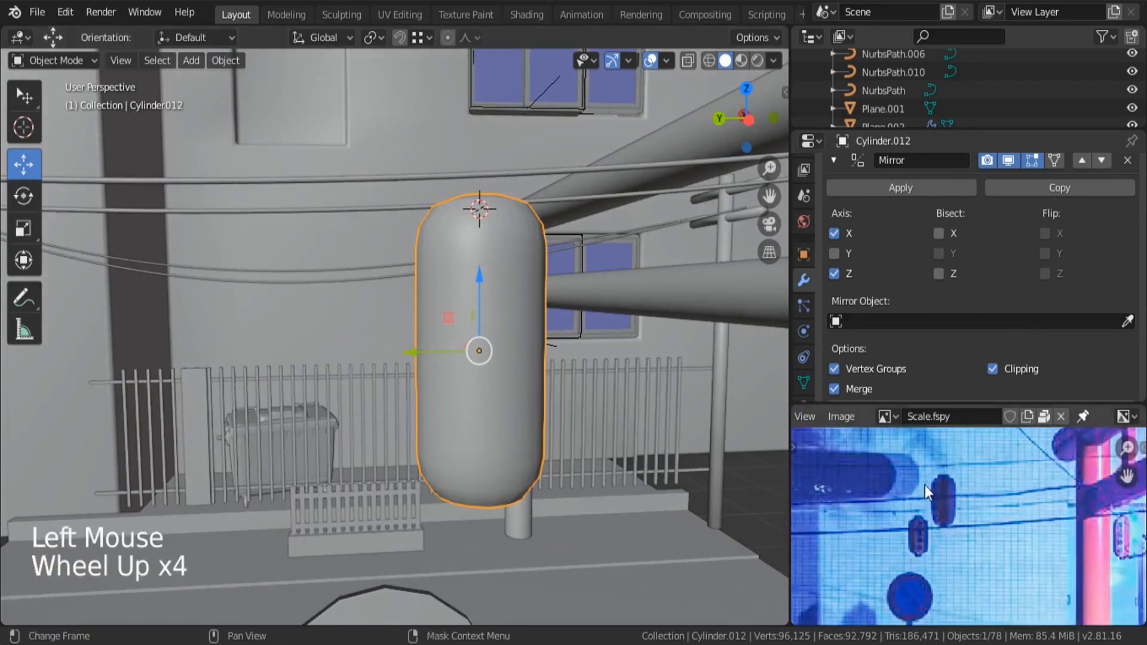
pyautogui.moveTo(984, 458); pyautogui.dragTo(944, 475, button='middle')
pyautogui.moveTo(666, 343); pyautogui.dragTo(621, 387, button='middle')
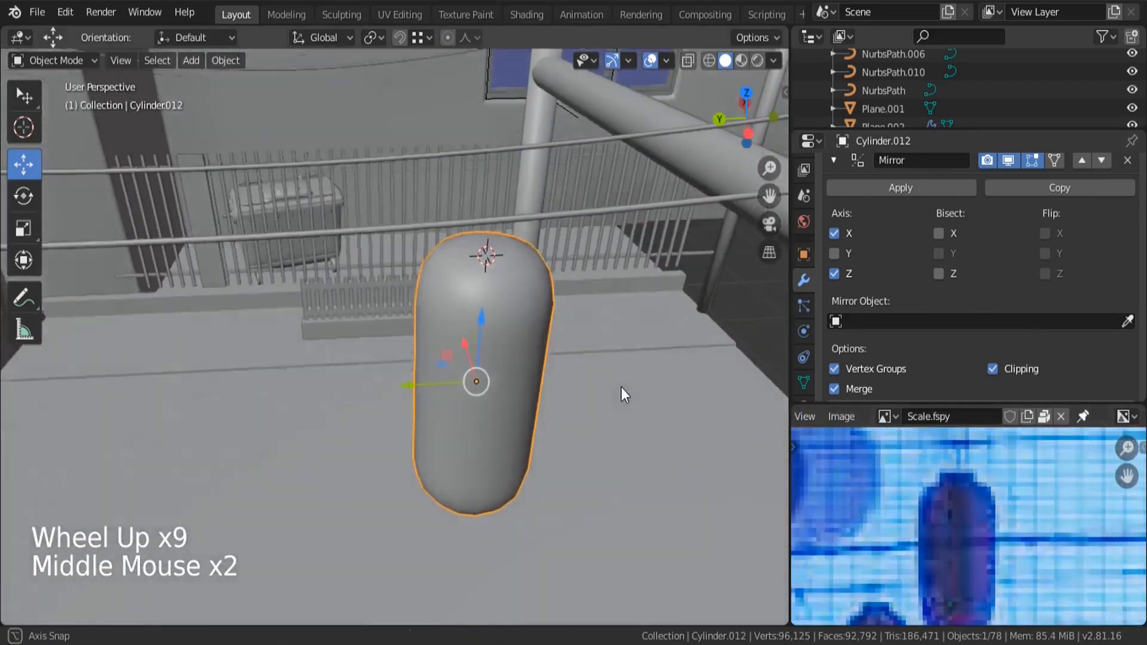
pyautogui.press('Tab')
pyautogui.click(145, 61)
pyautogui.click(487, 249)
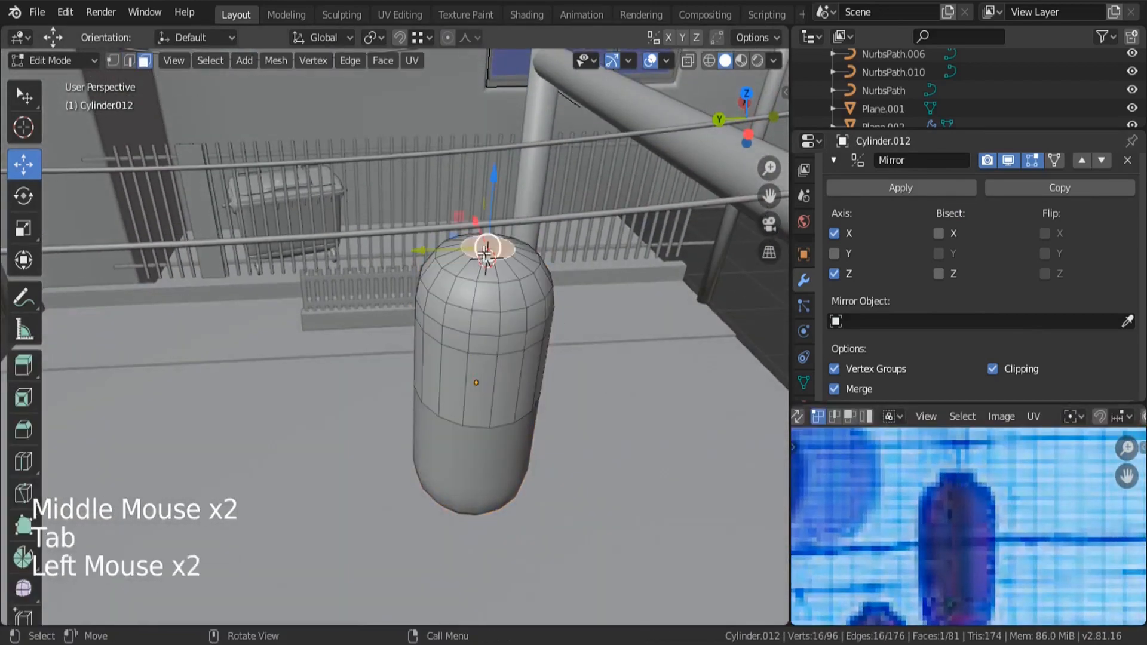
pyautogui.scroll(3, 604, 367)
pyautogui.press('e')
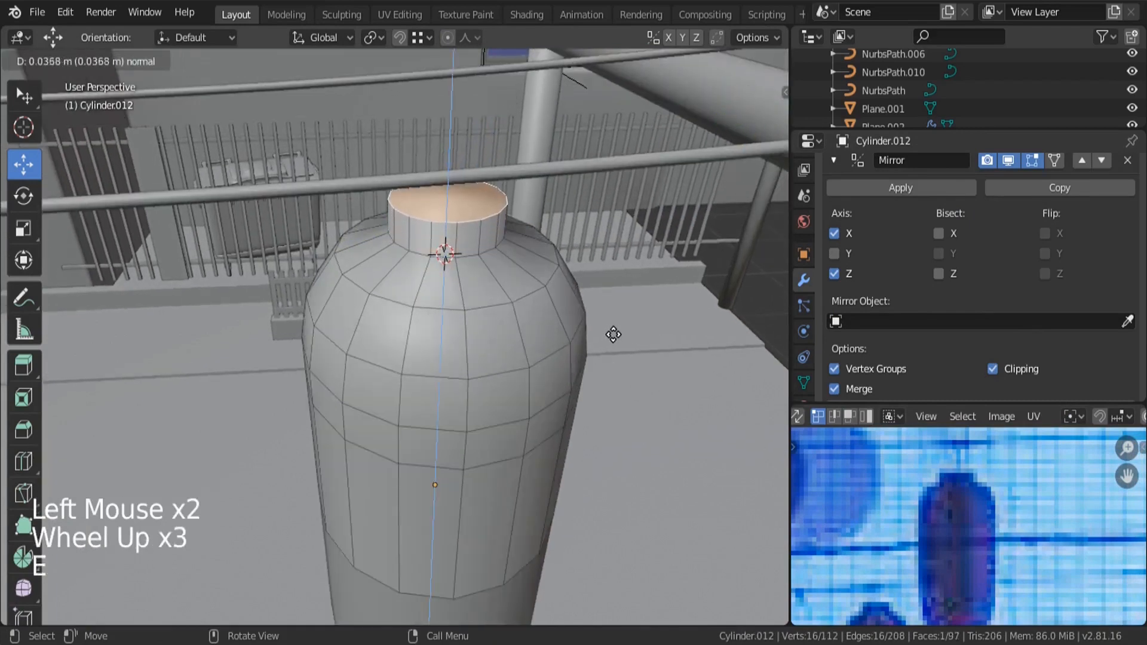
pyautogui.click(613, 334)
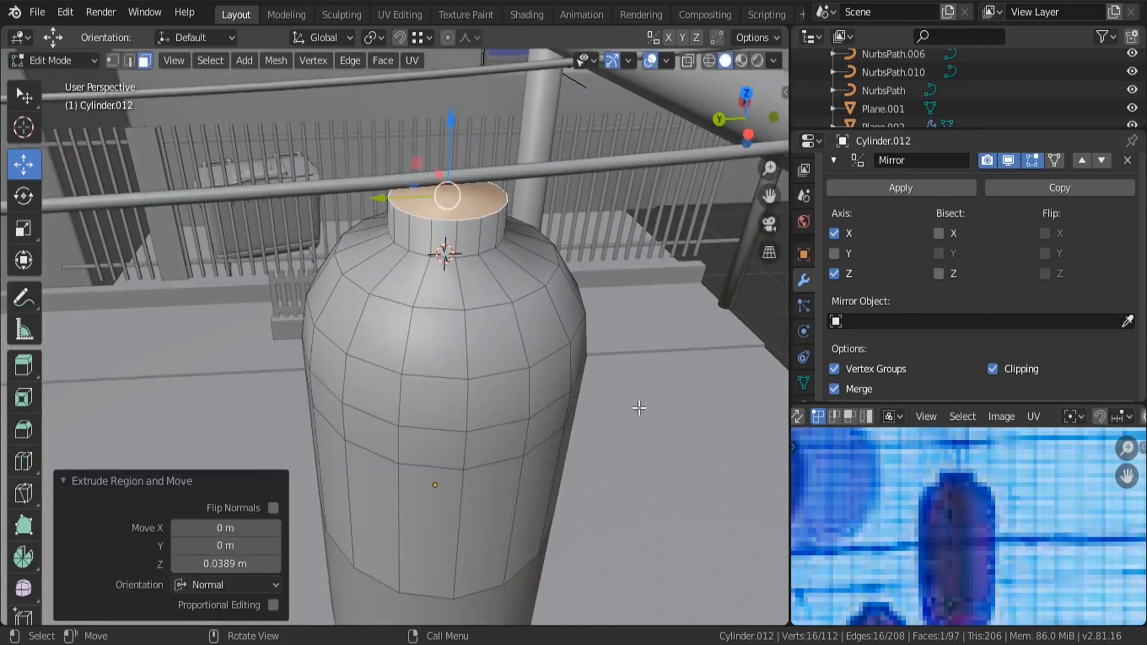
# - Duplicate the collar's top face in place and scale the copy to about 0.291
pyautogui.hotkey('shift', 'd')
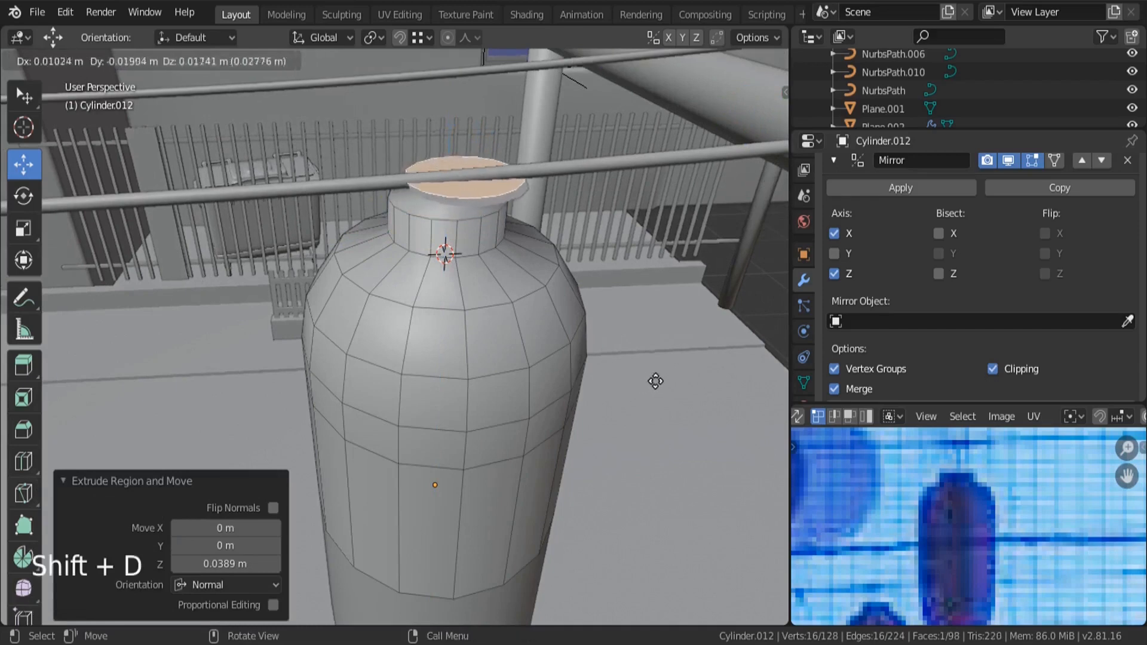
pyautogui.rightClick(680, 431)
pyautogui.press('s')
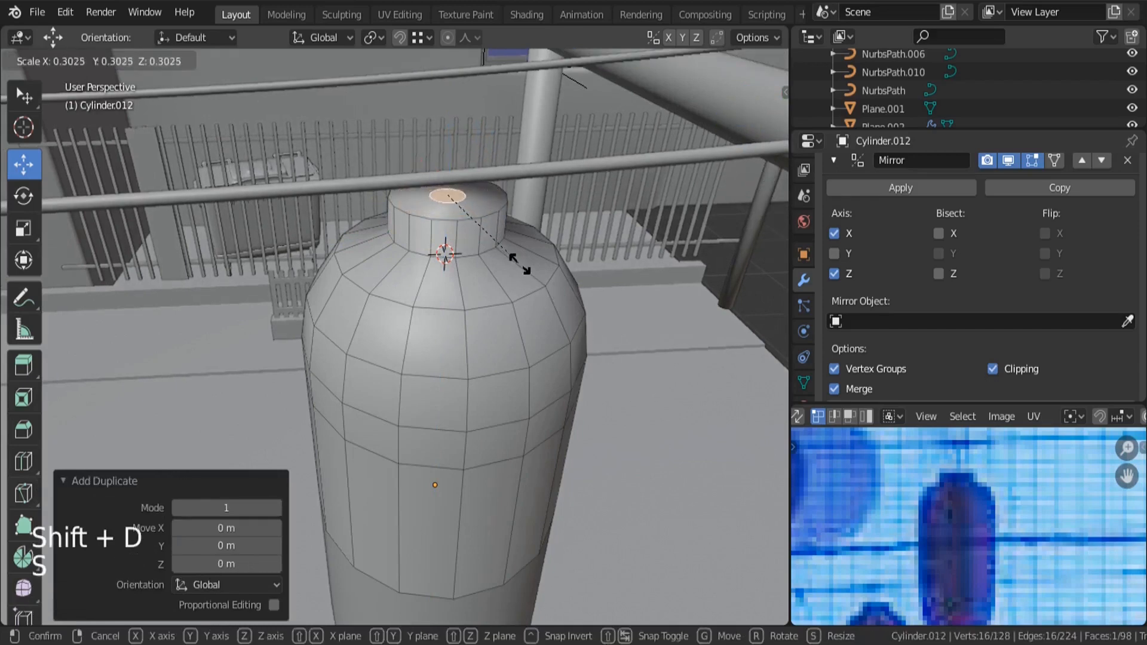
pyautogui.click(518, 262)
# - Extrude the small duplicated face upward into a thin hanging rod above the lantern
pyautogui.scroll(-5, 493, 367)
pyautogui.press('e')
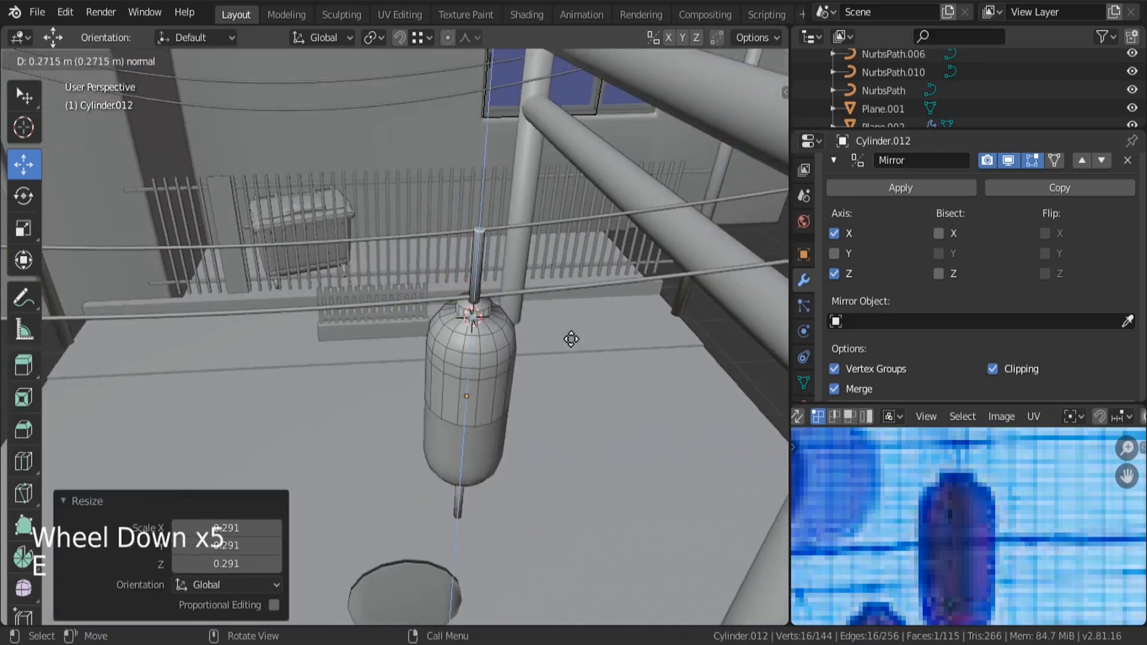
pyautogui.click(571, 350)
pyautogui.moveTo(487, 417); pyautogui.dragTo(478, 411, button='middle')
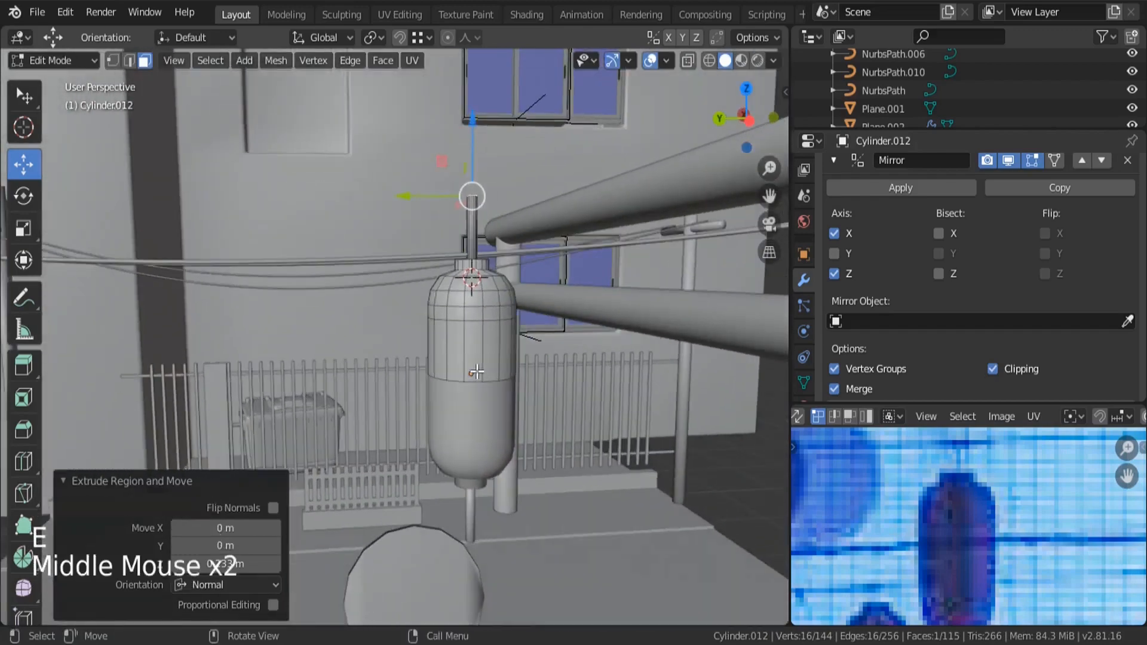
# - Select only the hanging rod's linked geometry, scale it down to thin it, and stretch it along Z by about 2.619
pyautogui.press('Tab')
pyautogui.middleClick(736, 464)
pyautogui.press('Tab')
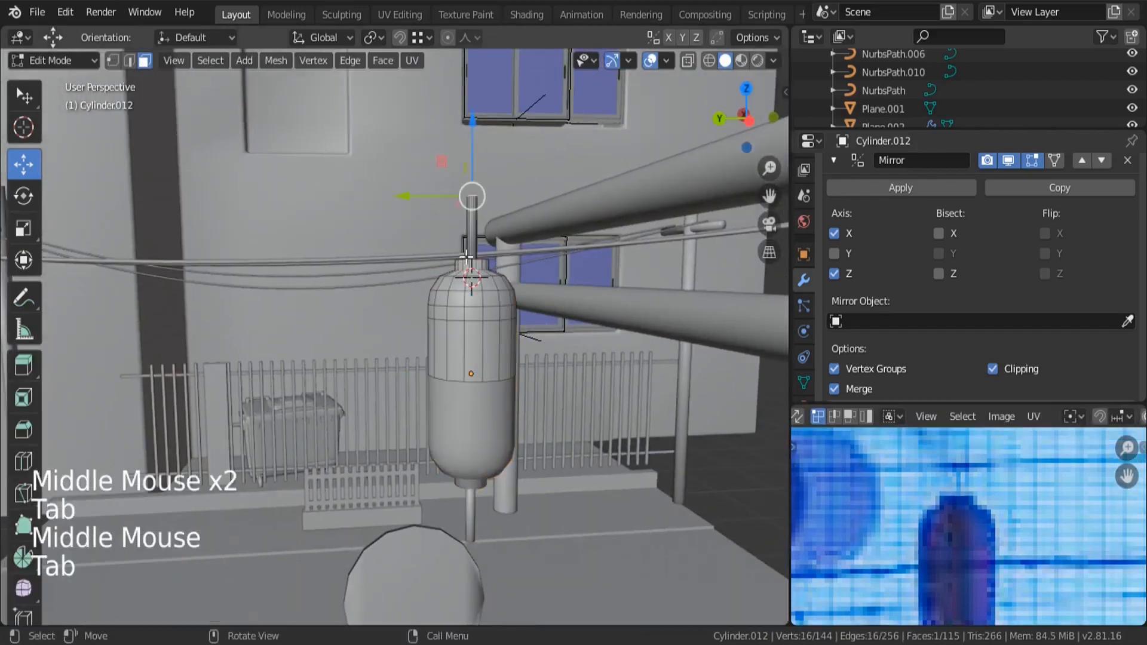
pyautogui.press('a')
pyautogui.press('a')
pyautogui.press('a')
pyautogui.press('l')
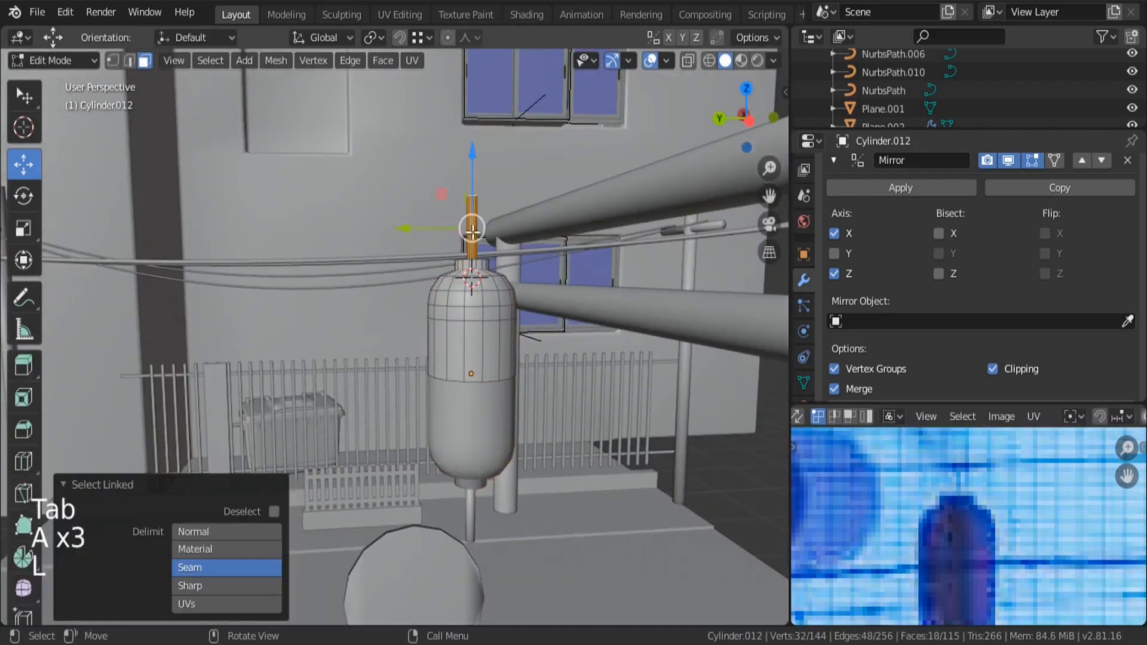
pyautogui.press('s')
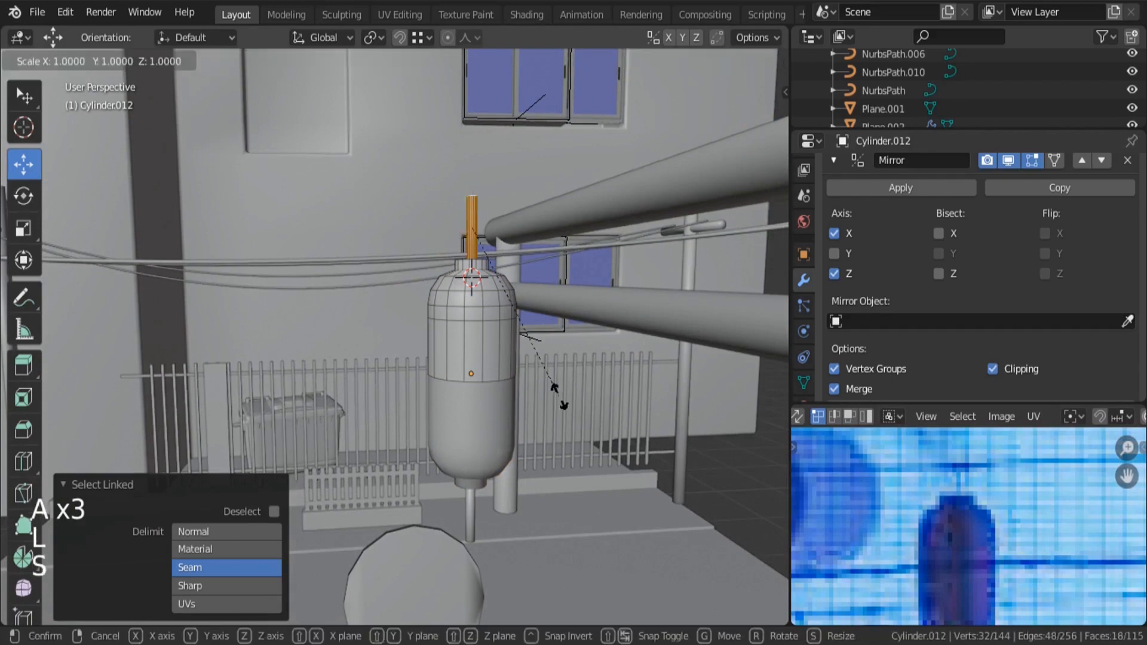
pyautogui.click(507, 326)
pyautogui.press('s')
pyautogui.press('z')
pyautogui.click(521, 468)
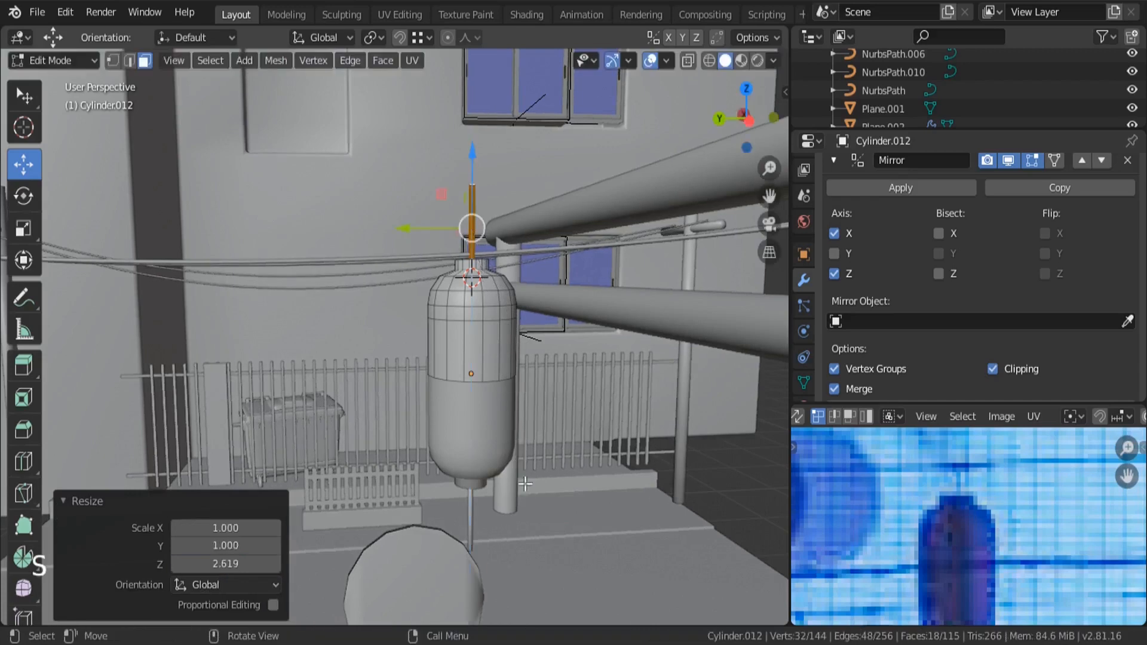
pyautogui.press('Tab')
pyautogui.press('Tab')
pyautogui.press('p')
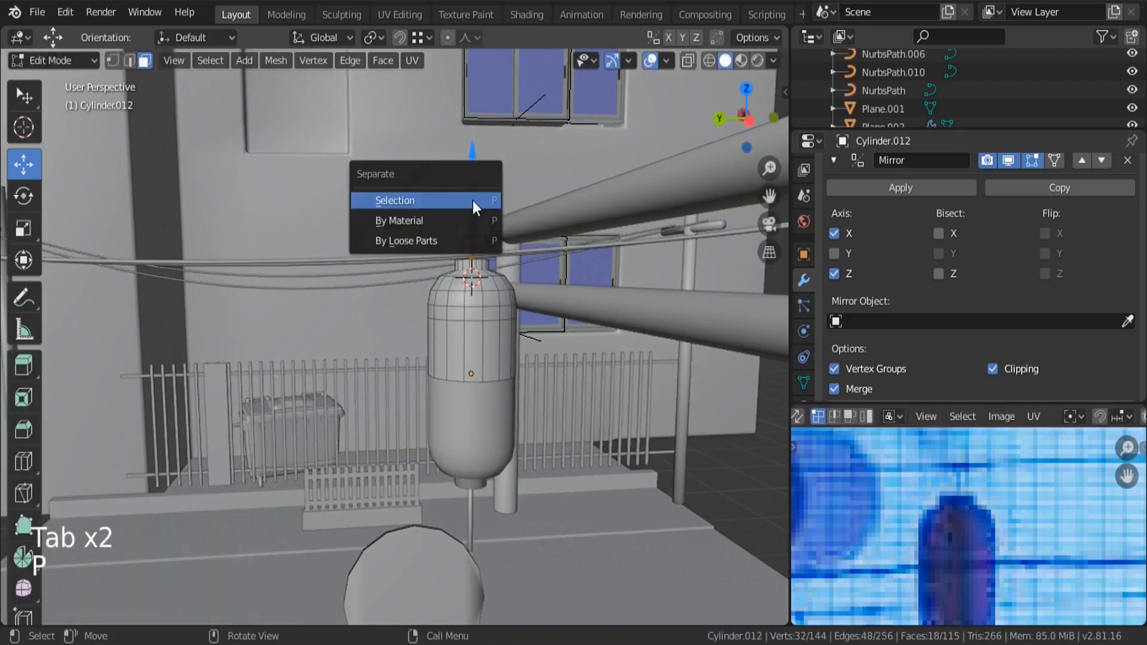
pyautogui.click(472, 200)
# - Apply the lantern's Mirror modifier in Object Mode
pyautogui.press('Tab')
pyautogui.scroll(2, 891, 229)
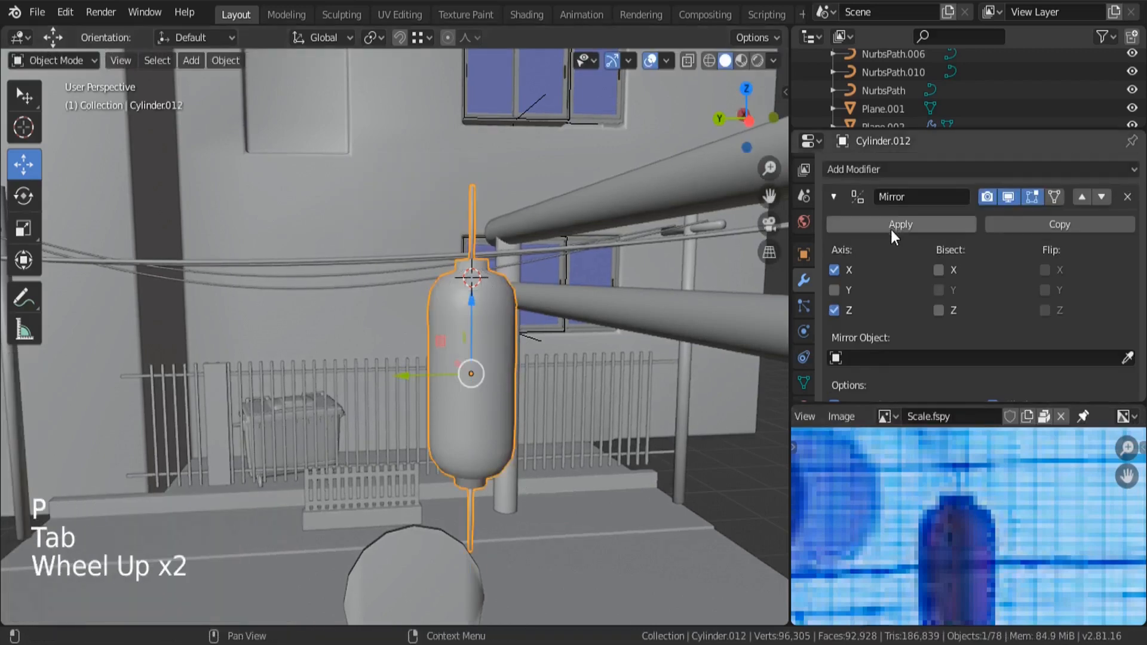
pyautogui.click(893, 225)
# - Delete all faces of the mirrored rod hanging below the lantern
pyautogui.press('Tab')
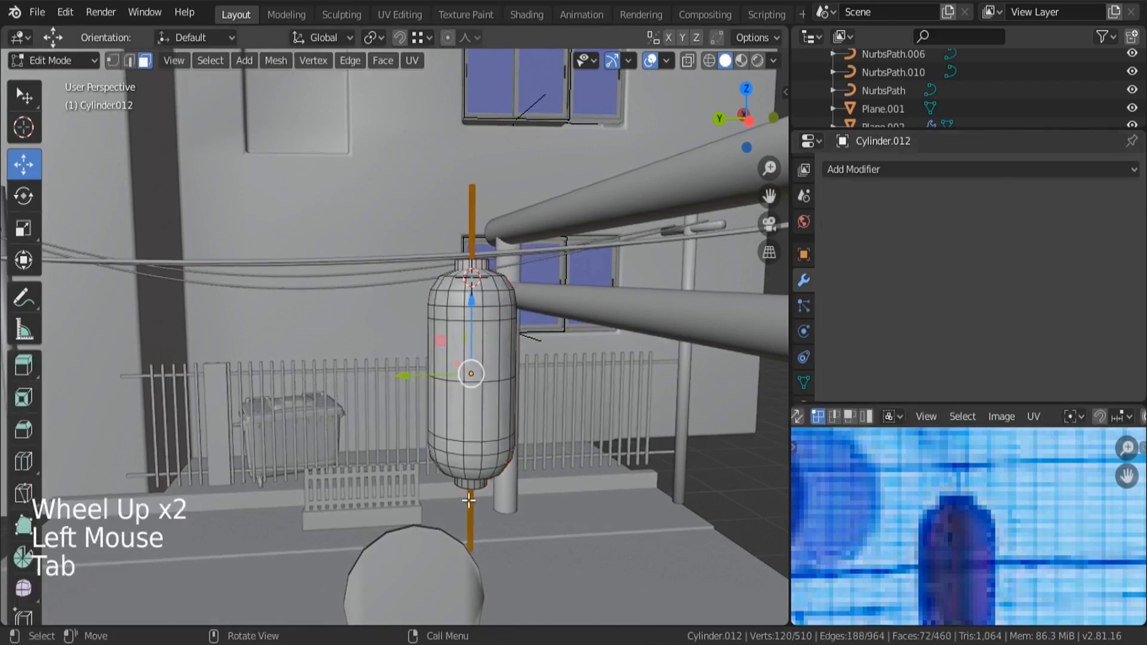
pyautogui.press('a')
pyautogui.press('a')
pyautogui.press('a')
pyautogui.press('l')
pyautogui.press('x')
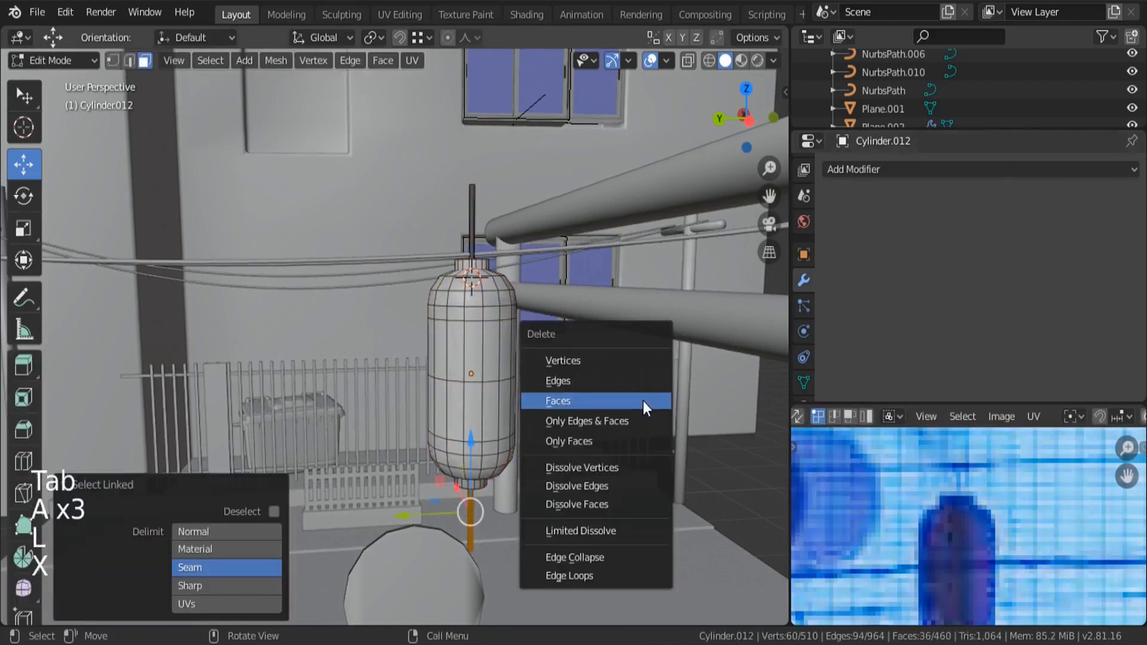
pyautogui.click(643, 400)
pyautogui.press('Tab')
# - Lower the lantern by about 0.236 m and scale it uniformly to about 0.458
pyautogui.moveTo(472, 304); pyautogui.dragTo(472, 350)
pyautogui.scroll(-3, 533, 269)
pyautogui.moveTo(533, 269); pyautogui.dragTo(512, 381, button='middle')
pyautogui.scroll(-3, 526, 359)
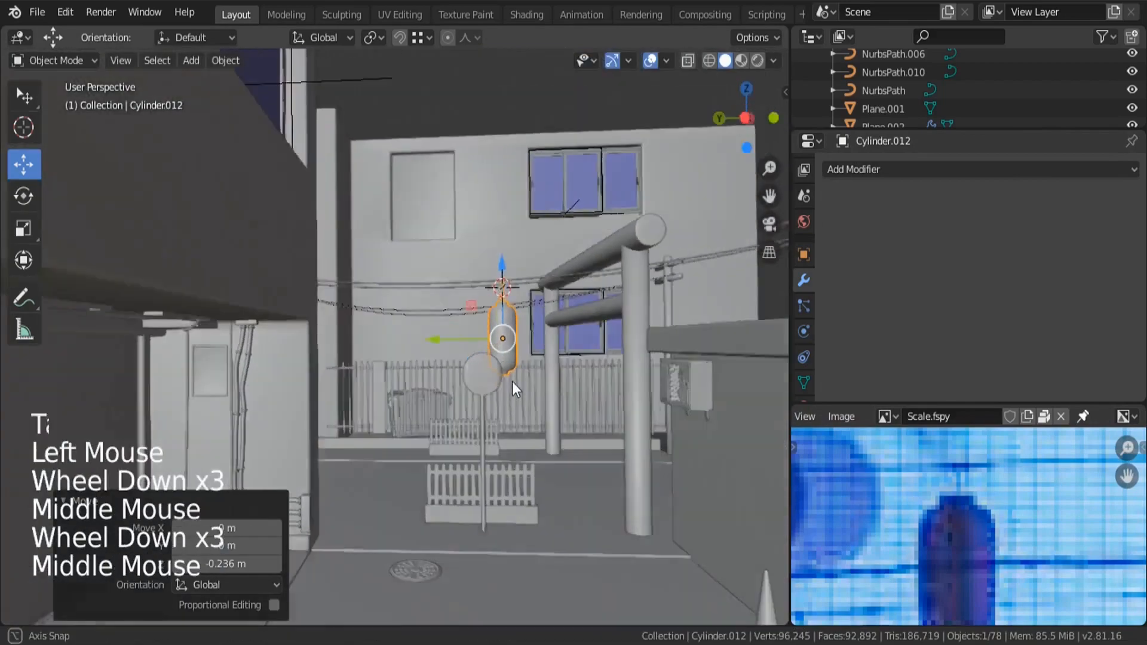
pyautogui.scroll(3, 534, 337)
pyautogui.press('s')
pyautogui.click(517, 411)
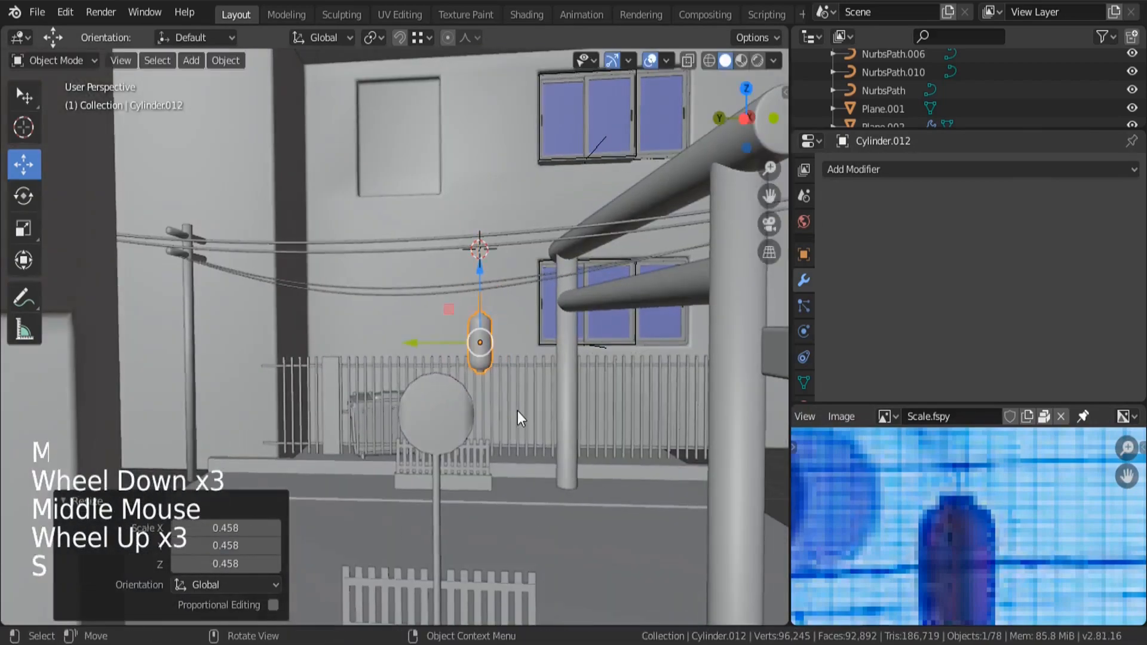
# - Switch to the camera view in wireframe shading and raise the lantern about 0.398 m toward the overhead cables
pyautogui.press('KP_0')
pyautogui.press('z')
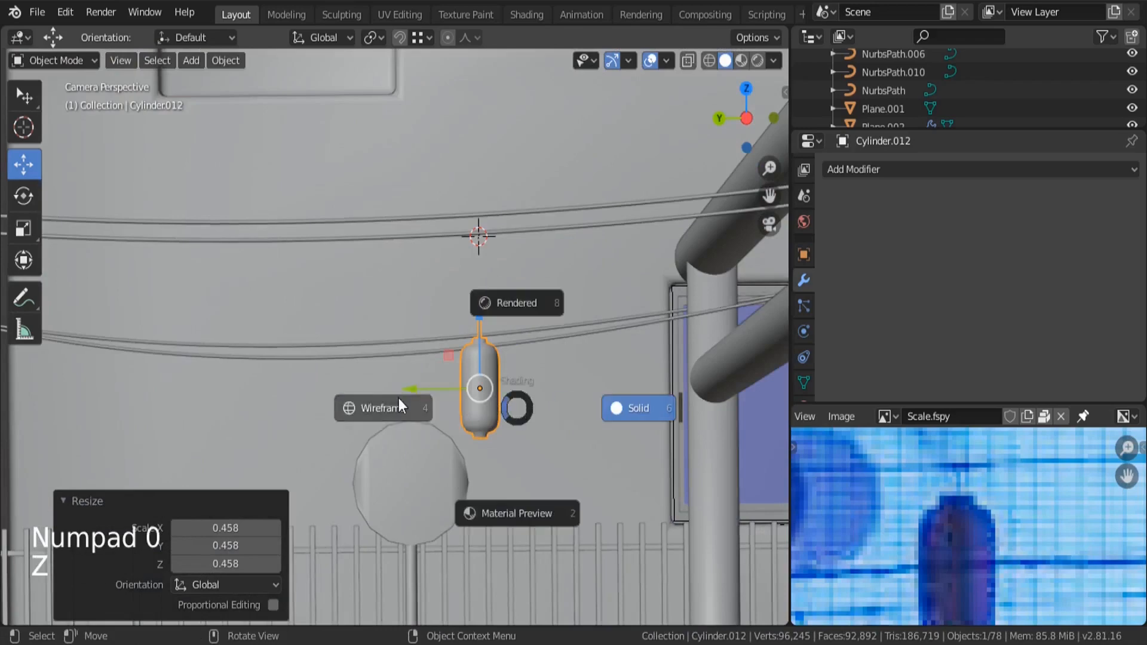
pyautogui.moveTo(479, 314); pyautogui.dragTo(479, 209)
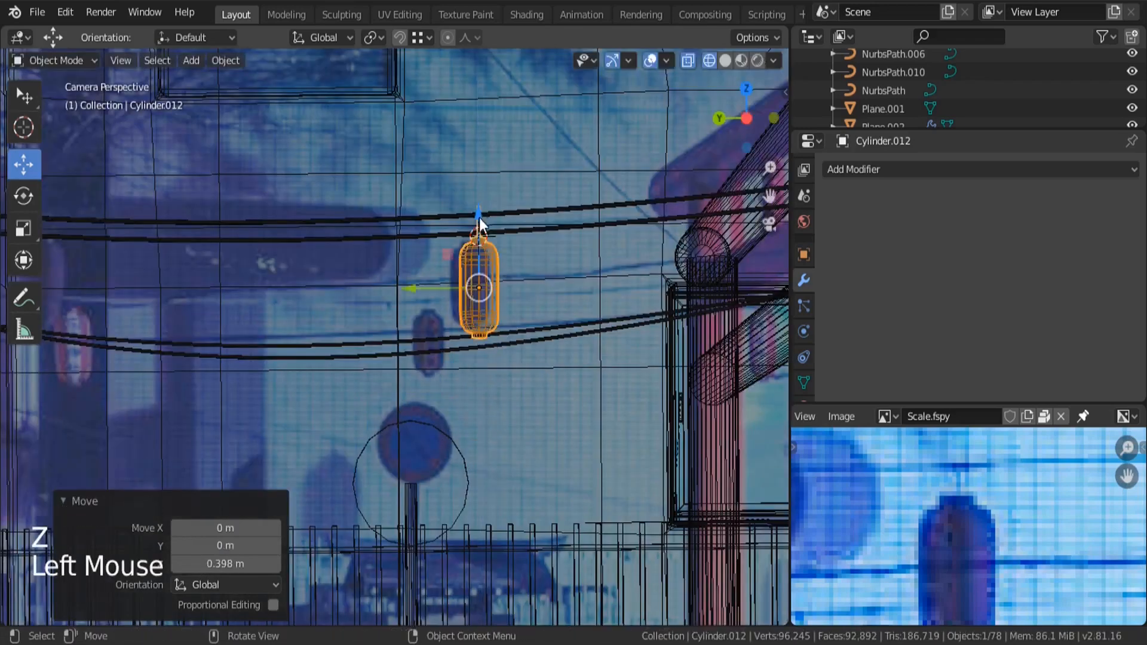
# - Scale the lantern to about 0.82 along Z, and shift it along Y and up about 0.016 m to match the reference lantern
pyautogui.scroll(4, 516, 469)
pyautogui.press('s')
pyautogui.press('z')
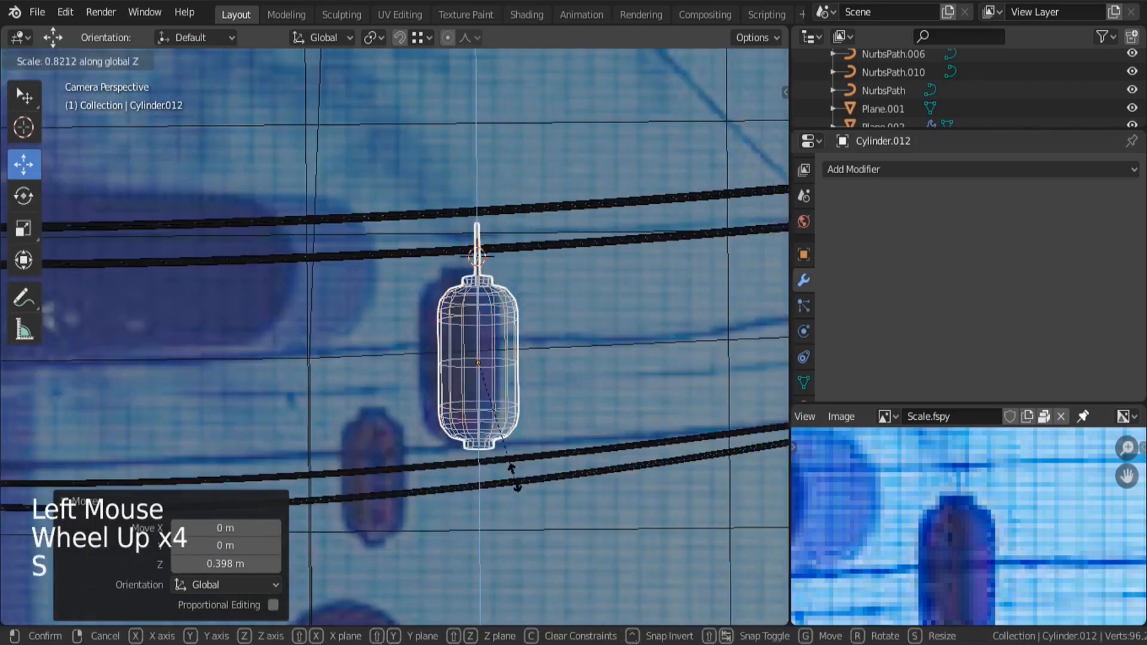
pyautogui.click(513, 469)
pyautogui.press('g')
pyautogui.press('y')
pyautogui.moveTo(414, 364); pyautogui.dragTo(398, 363)
pyautogui.moveTo(461, 300); pyautogui.dragTo(469, 269)
# - In Edit Mode, select the top vertices of the lantern's hanging rod and raise them to meet the upper cable
pyautogui.scroll(4, 485, 210)
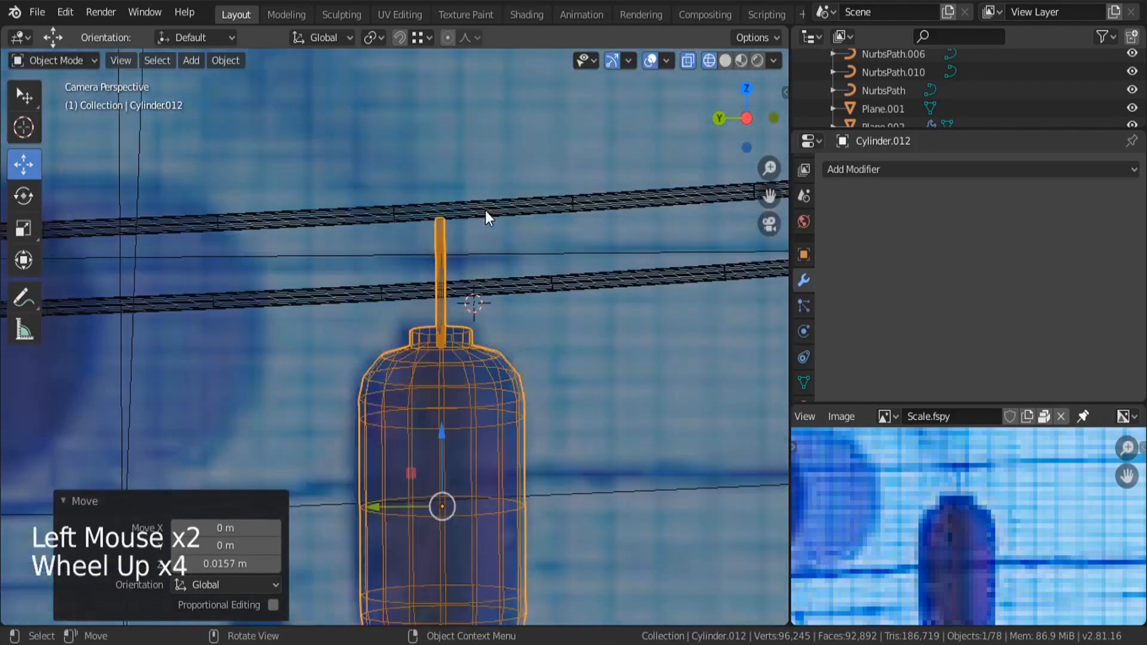
pyautogui.press('Tab')
pyautogui.press('z')
pyautogui.click(369, 214)
pyautogui.click(113, 60)
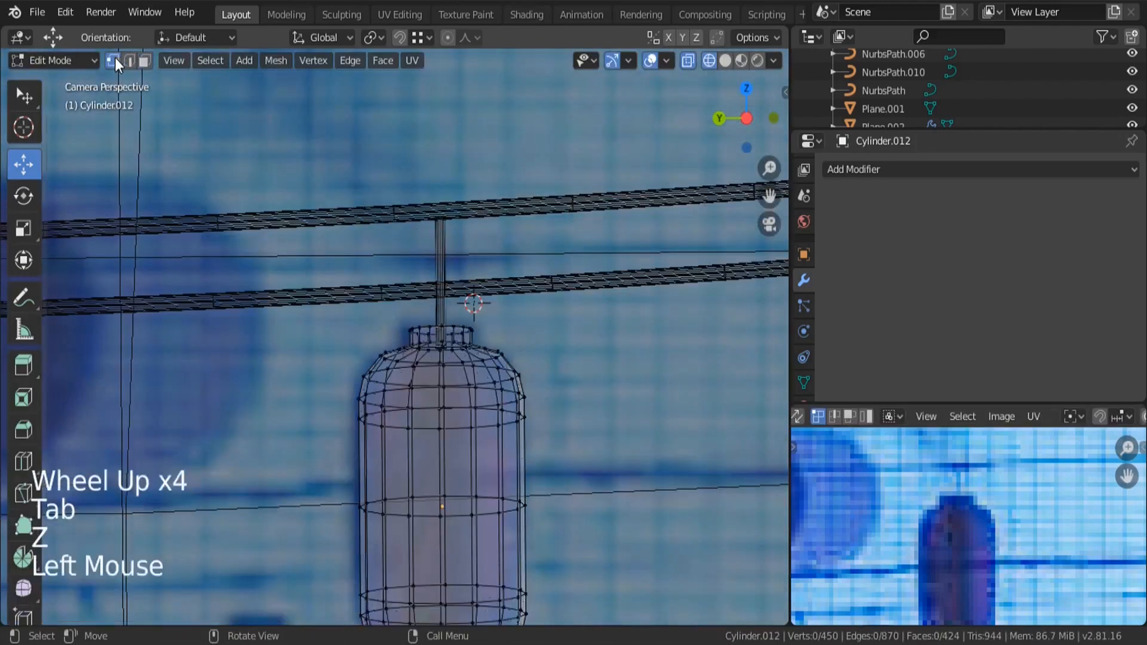
pyautogui.press('a')
pyautogui.press('a')
pyautogui.press('a')
pyautogui.press('c')
pyautogui.click(440, 218)
pyautogui.rightClick(441, 218)
pyautogui.moveTo(442, 164); pyautogui.dragTo(440, 155)
# - Inspect the lantern's rod in solid shading, return to Object Mode and deselect everything
pyautogui.moveTo(454, 200)
pyautogui.mouseDown(button='middle')
pyautogui.moveTo(479, 261)
pyautogui.moveTo(300, 282)
pyautogui.moveTo(442, 300)
pyautogui.moveTo(649, 352)
pyautogui.mouseUp(button='middle')
pyautogui.press('z')
pyautogui.click(533, 275)
pyautogui.scroll(9, 413, 275)
pyautogui.scroll(3, 200, 245)
pyautogui.press('Tab')
pyautogui.scroll(-5, 356, 238)
pyautogui.press('a')
pyautogui.press('a')
pyautogui.press('a')
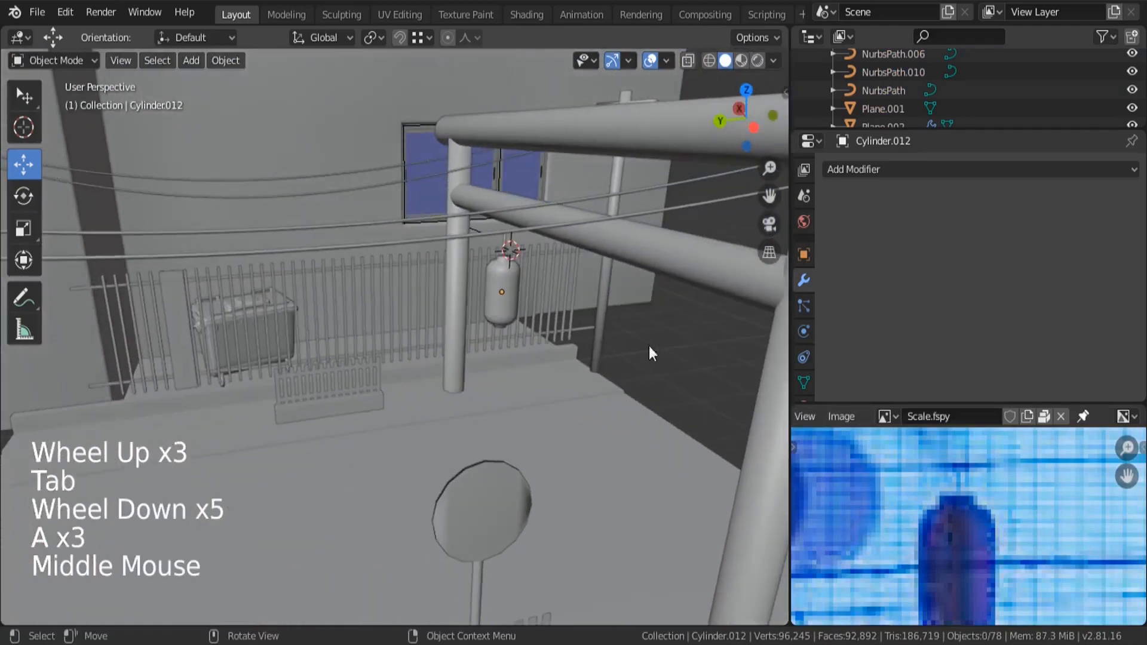
# - Frame the hanging lanterns in the reference image, then duplicate the lantern and move the copy about 1.72 m along Y
pyautogui.scroll(-5, 1005, 557)
pyautogui.moveTo(1005, 557)
pyautogui.mouseDown(button='middle')
pyautogui.moveTo(974, 525)
pyautogui.moveTo(998, 562)
pyautogui.mouseUp(button='middle')
pyautogui.scroll(-5, 974, 525)
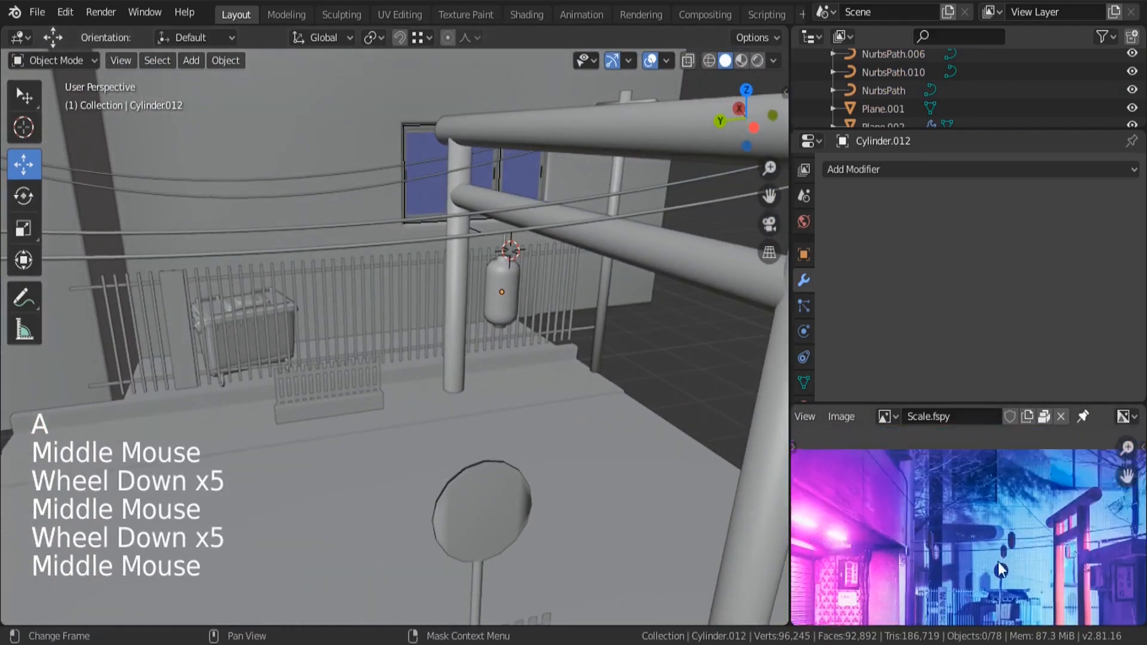
pyautogui.scroll(4, 1001, 533)
pyautogui.moveTo(810, 557); pyautogui.dragTo(870, 562, button='middle')
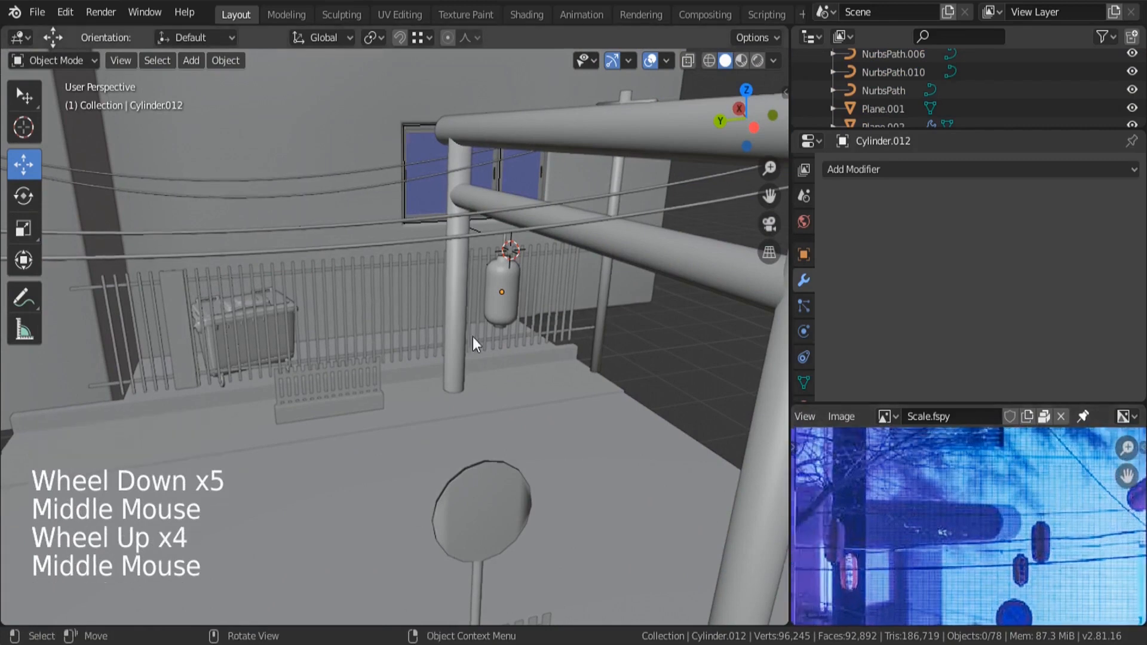
pyautogui.click(510, 294)
pyautogui.hotkey('shift', 'd')
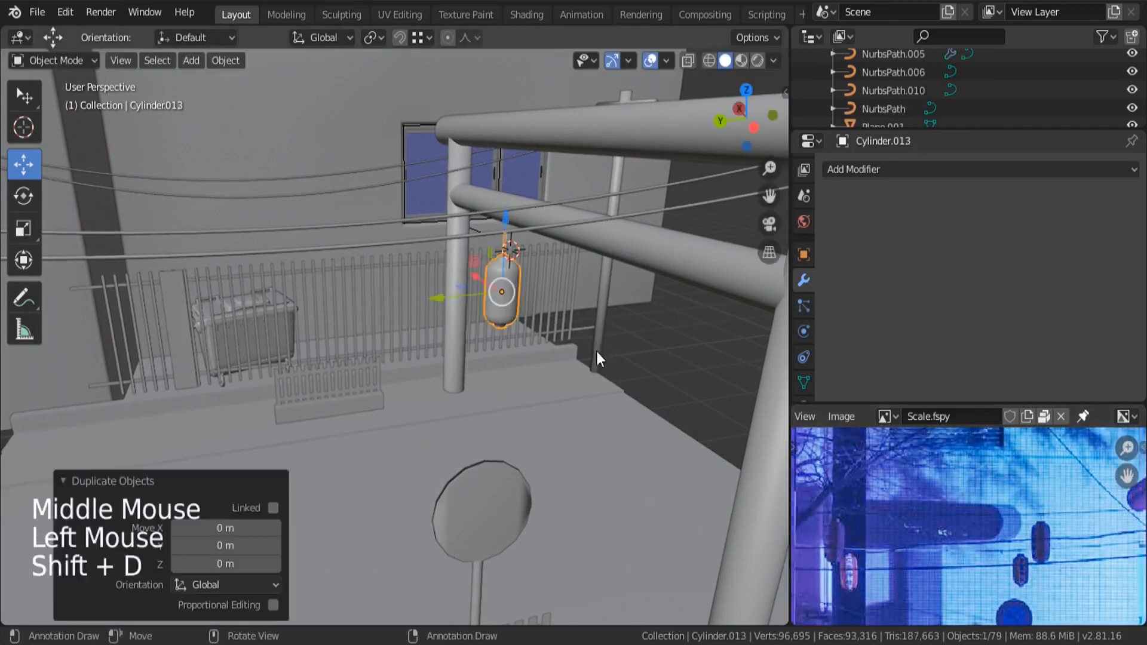
pyautogui.moveTo(435, 297); pyautogui.dragTo(53, 368)
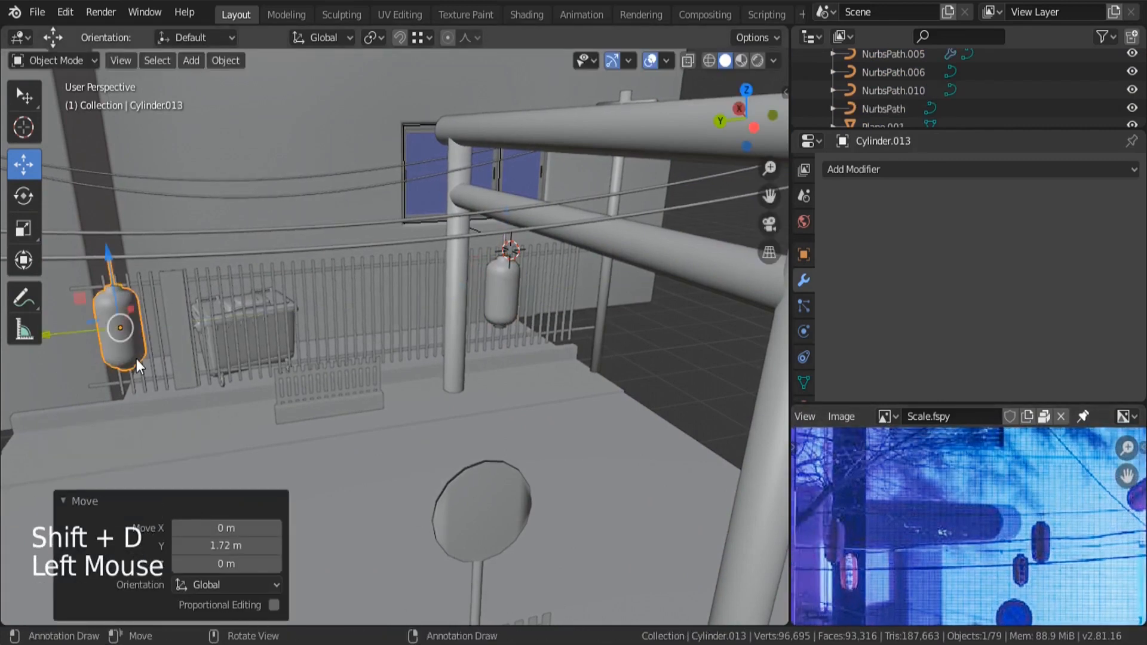
# - In the camera view with wireframe shading, lower the lantern copy about 0.231 m
pyautogui.press('z')
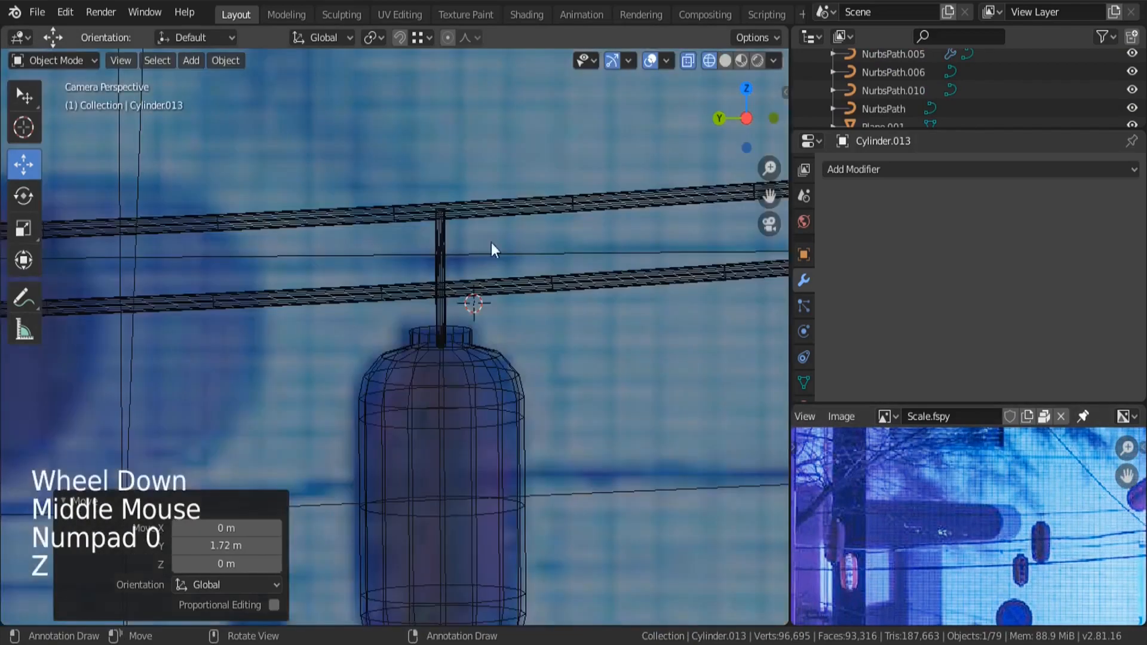
pyautogui.scroll(-8, 597, 287)
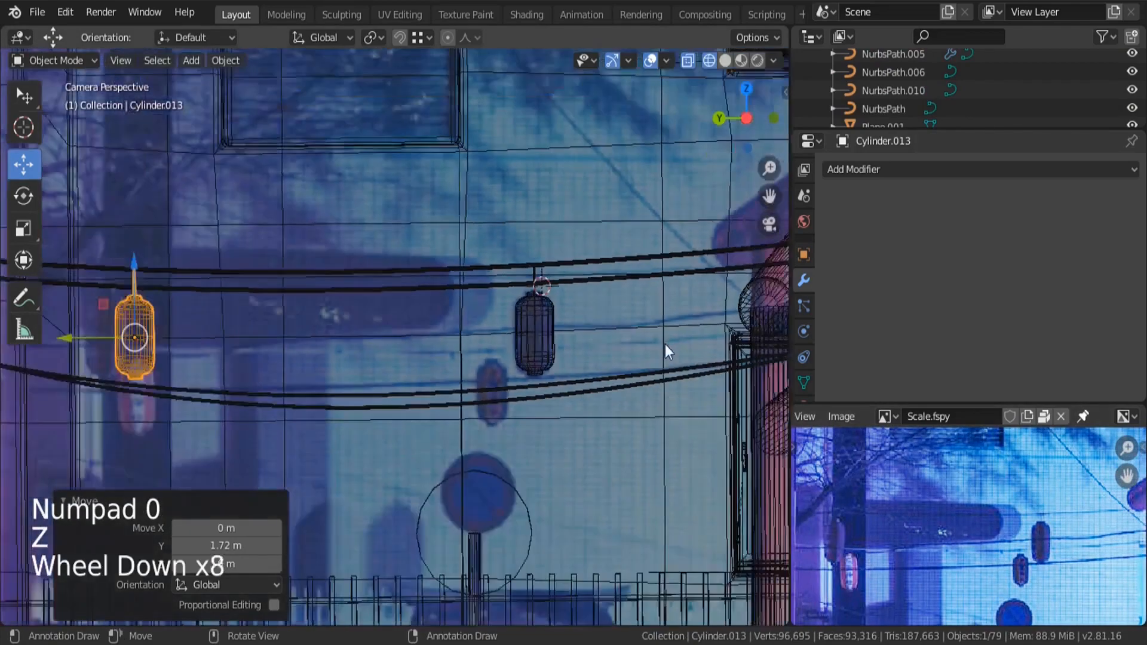
pyautogui.scroll(-3, 665, 344)
pyautogui.scroll(7, 404, 251)
pyautogui.moveTo(404, 251); pyautogui.dragTo(377, 371)
pyautogui.scroll(-5, 278, 373)
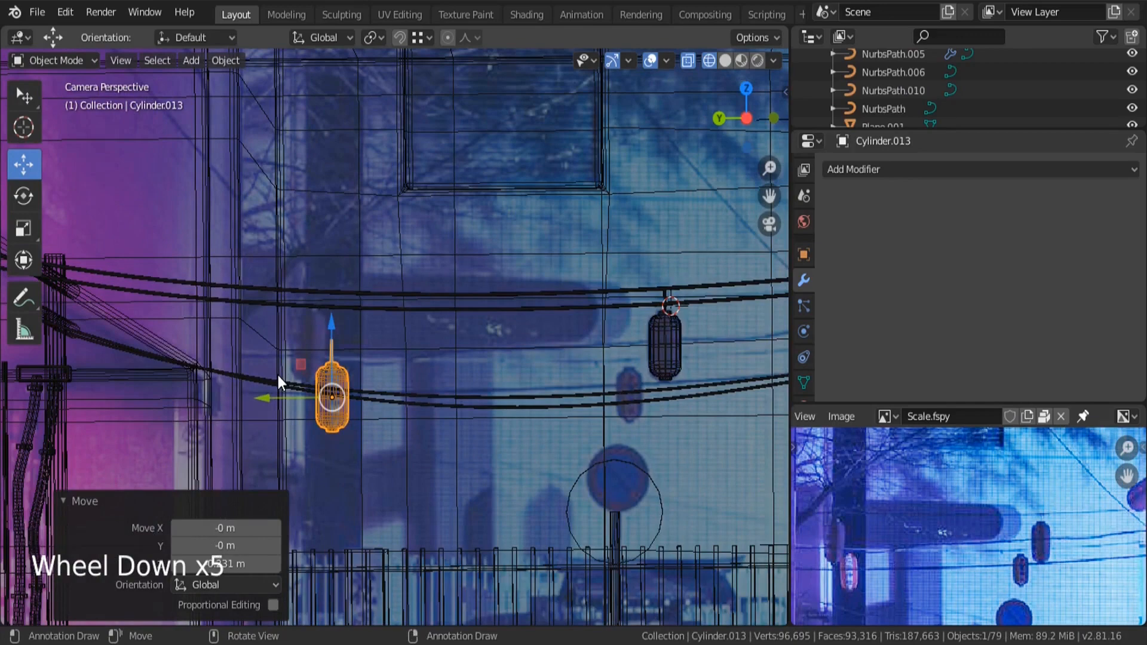
# - Raise the lantern copy back toward the upper cables and fine-tune its Y position and height against the reference photo
pyautogui.scroll(4, 931, 568)
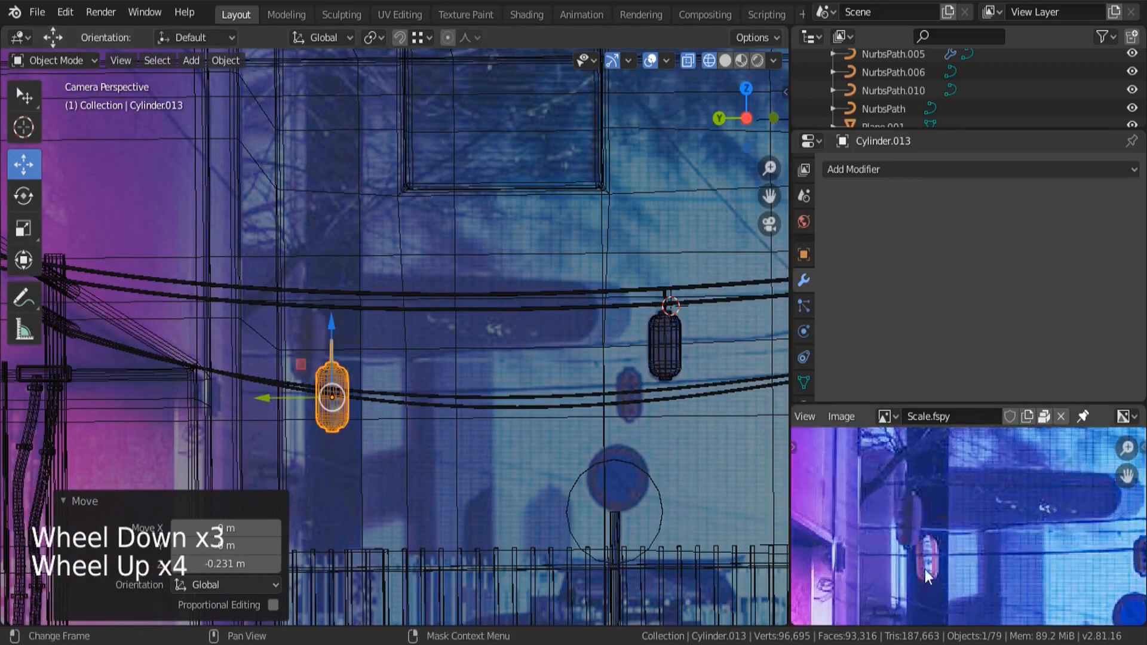
pyautogui.moveTo(341, 362); pyautogui.dragTo(339, 278)
pyautogui.scroll(4, 311, 302)
pyautogui.moveTo(300, 414); pyautogui.dragTo(253, 405)
pyautogui.click(309, 354)
pyautogui.moveTo(308, 353); pyautogui.dragTo(309, 332)
pyautogui.scroll(-4, 310, 332)
# - Duplicate both lanterns and move the copies about 0.714 m along X to the neighbouring overhead cable beside the fence
pyautogui.moveTo(573, 371); pyautogui.dragTo(444, 460, button='middle')
pyautogui.scroll(3, 385, 308)
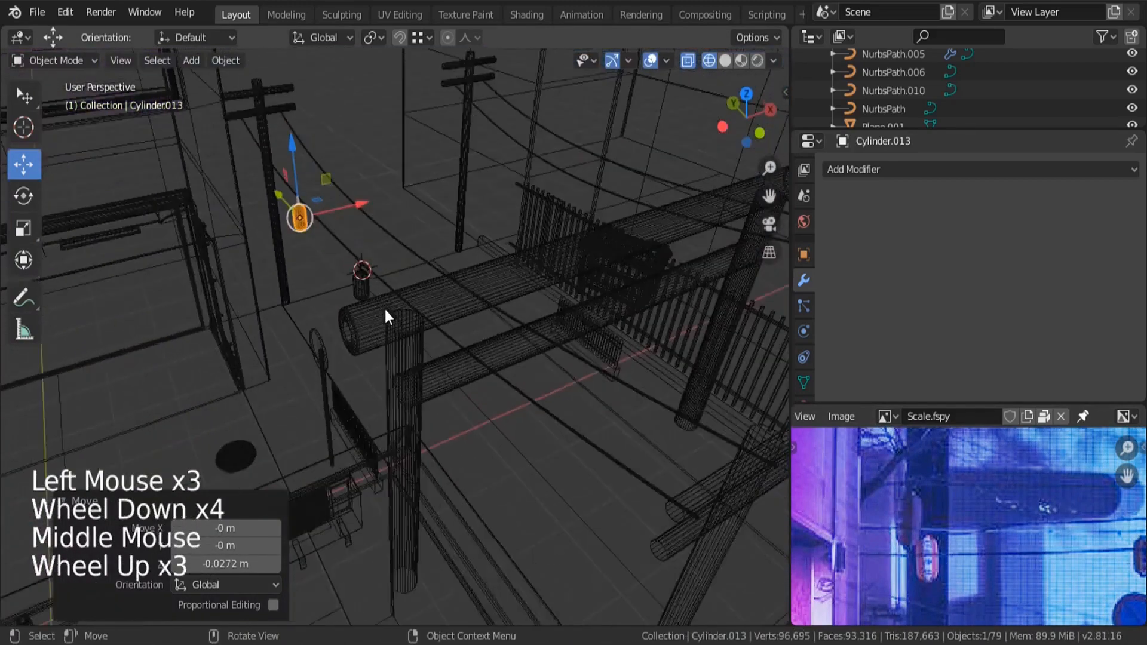
pyautogui.moveTo(385, 307); pyautogui.dragTo(417, 311, button='middle')
pyautogui.keyDown('shift'); pyautogui.click(392, 294); pyautogui.keyUp('shift')
pyautogui.hotkey('shift', 'd')
pyautogui.rightClick(413, 364)
pyautogui.press('z')
pyautogui.click(487, 364)
pyautogui.moveTo(442, 372)
pyautogui.mouseDown(button='middle')
pyautogui.moveTo(429, 379)
pyautogui.moveTo(380, 281)
pyautogui.mouseUp(button='middle')
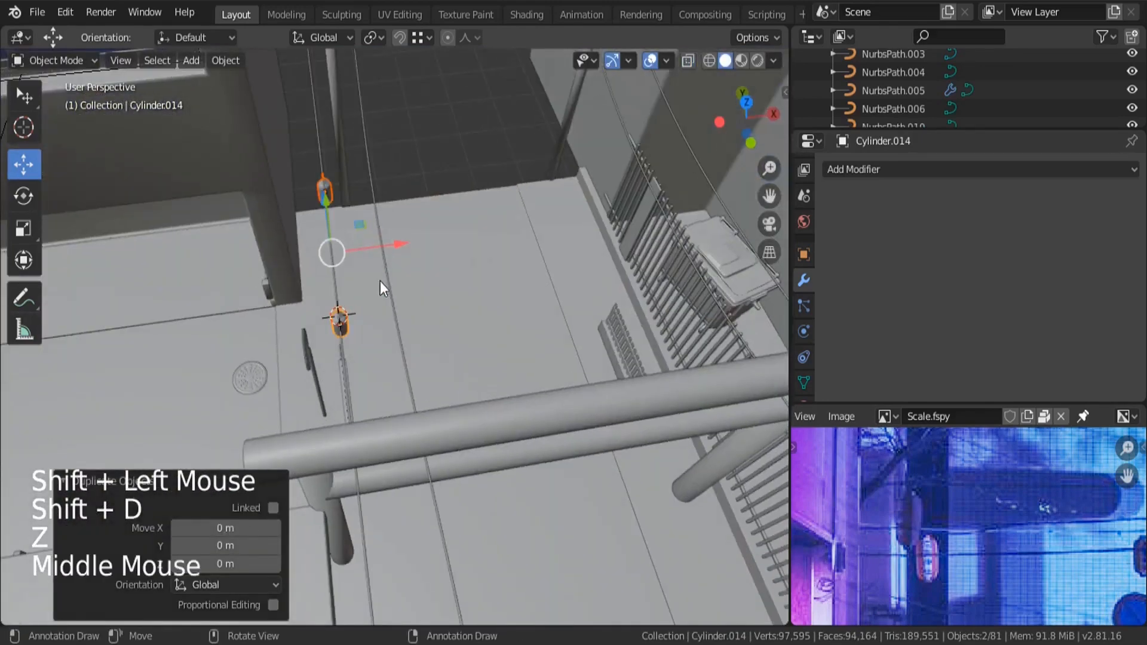
pyautogui.moveTo(395, 296); pyautogui.dragTo(506, 335)
pyautogui.scroll(3, 506, 336)
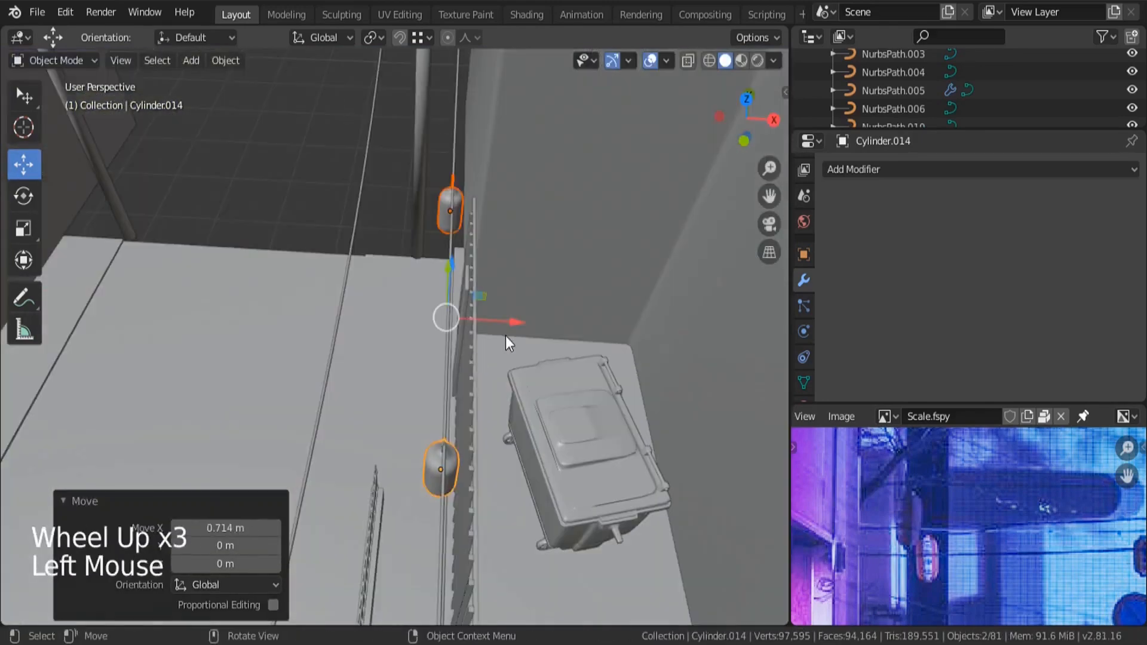
# - Nudge the new lantern pair along X and lower it about 0.054 m so the rods meet the cable
pyautogui.moveTo(505, 335); pyautogui.dragTo(446, 304, button='middle')
pyautogui.scroll(3, 571, 210)
pyautogui.moveTo(543, 226); pyautogui.dragTo(524, 244, button='middle')
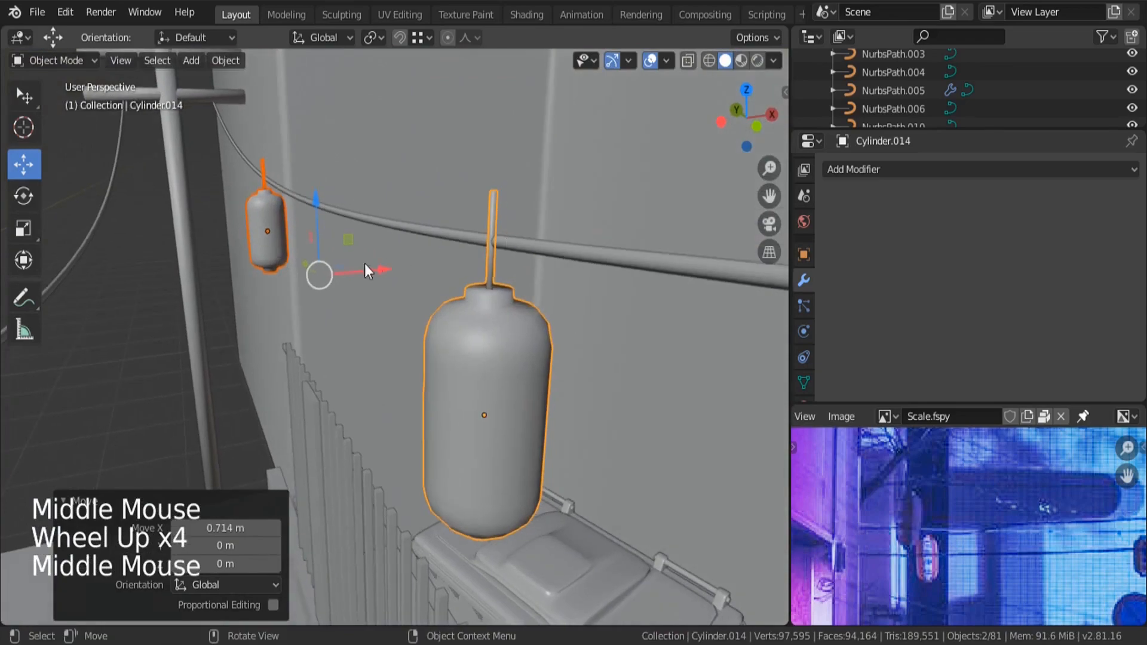
pyautogui.moveTo(364, 265); pyautogui.dragTo(367, 265)
pyautogui.moveTo(309, 201); pyautogui.dragTo(309, 219)
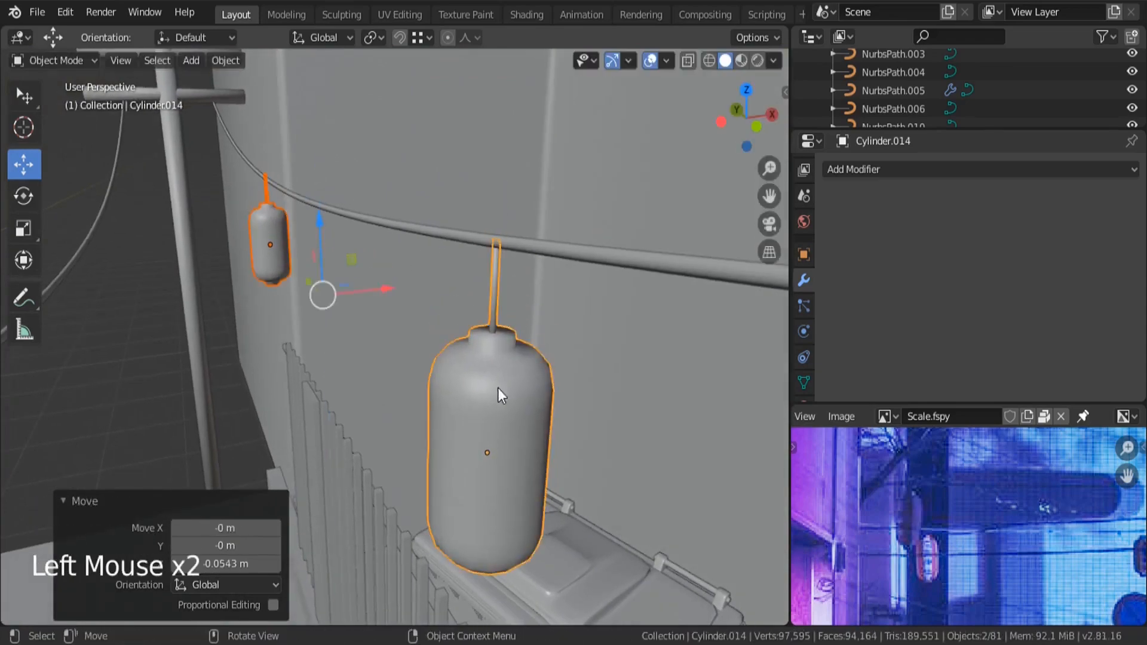
# - Lower the single lantern farther along the cable by about 0.014 m and deselect everything
pyautogui.moveTo(182, 419); pyautogui.dragTo(185, 430)
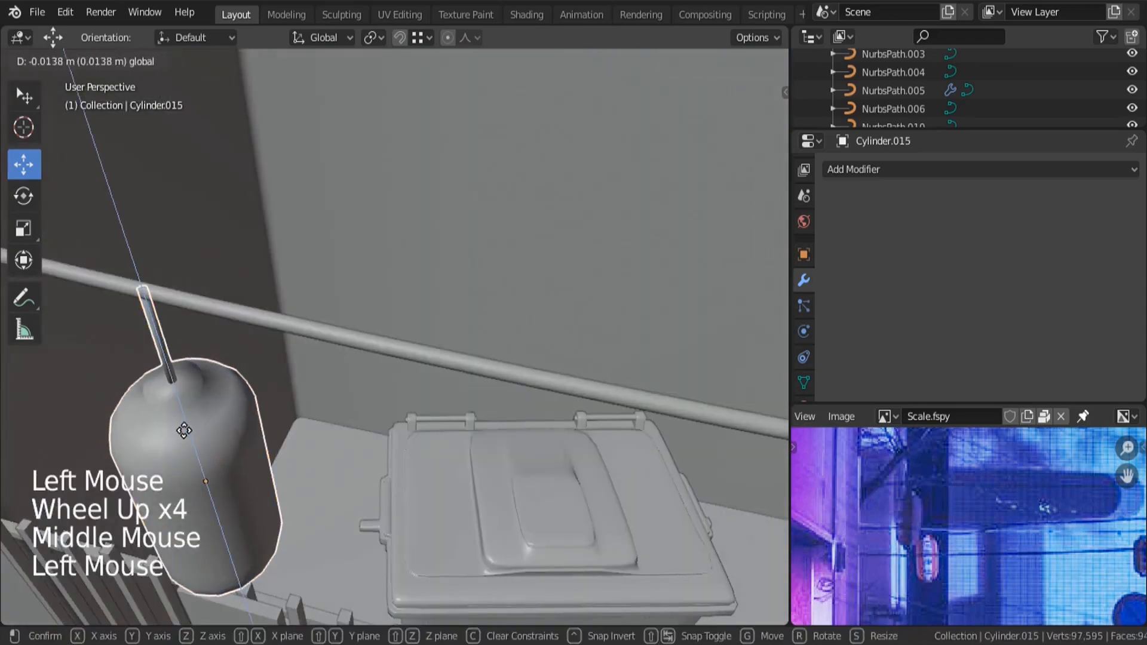
pyautogui.press('a')
pyautogui.press('a')
pyautogui.press('a')
pyautogui.scroll(-12, 293, 266)
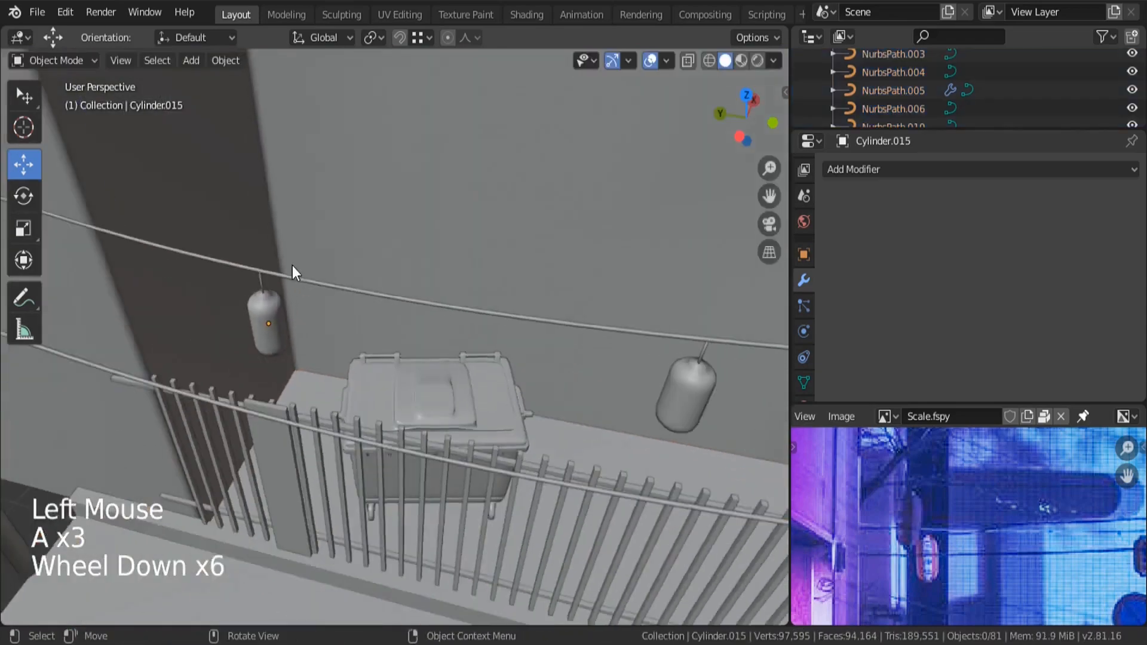
# - Check the four lanterns against the reference photo in the wireframe camera view, then view the alley in solid shading
pyautogui.moveTo(364, 308); pyautogui.dragTo(431, 263, button='middle')
pyautogui.scroll(1, 430, 263)
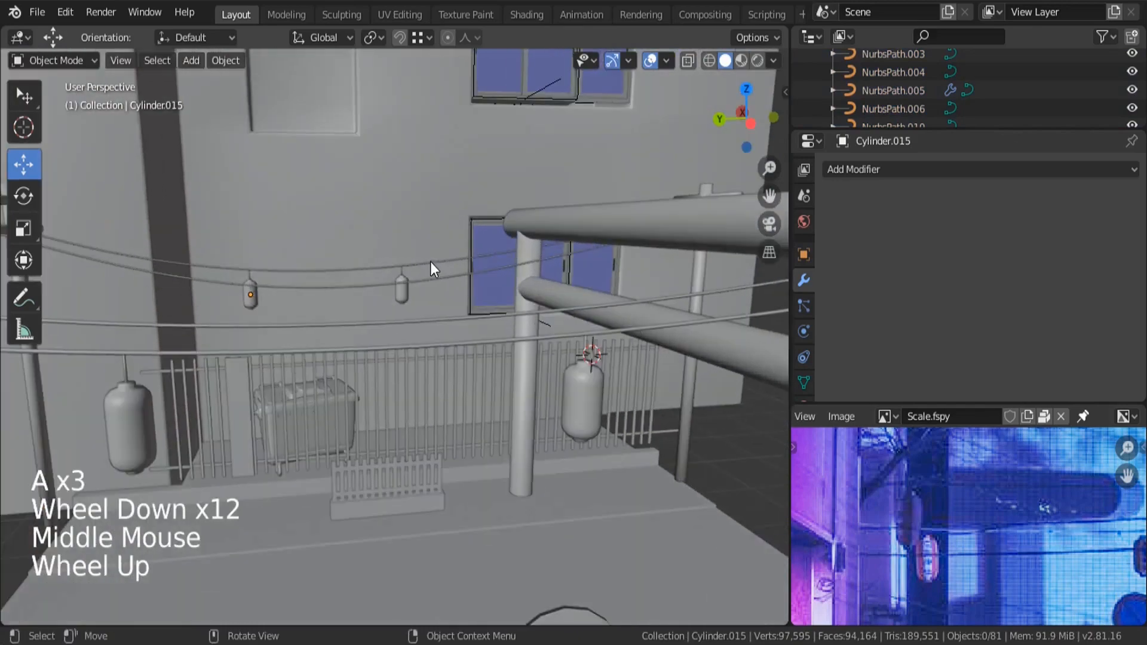
pyautogui.press('KP_0')
pyautogui.scroll(-4, 431, 261)
pyautogui.press('z')
pyautogui.click(379, 267)
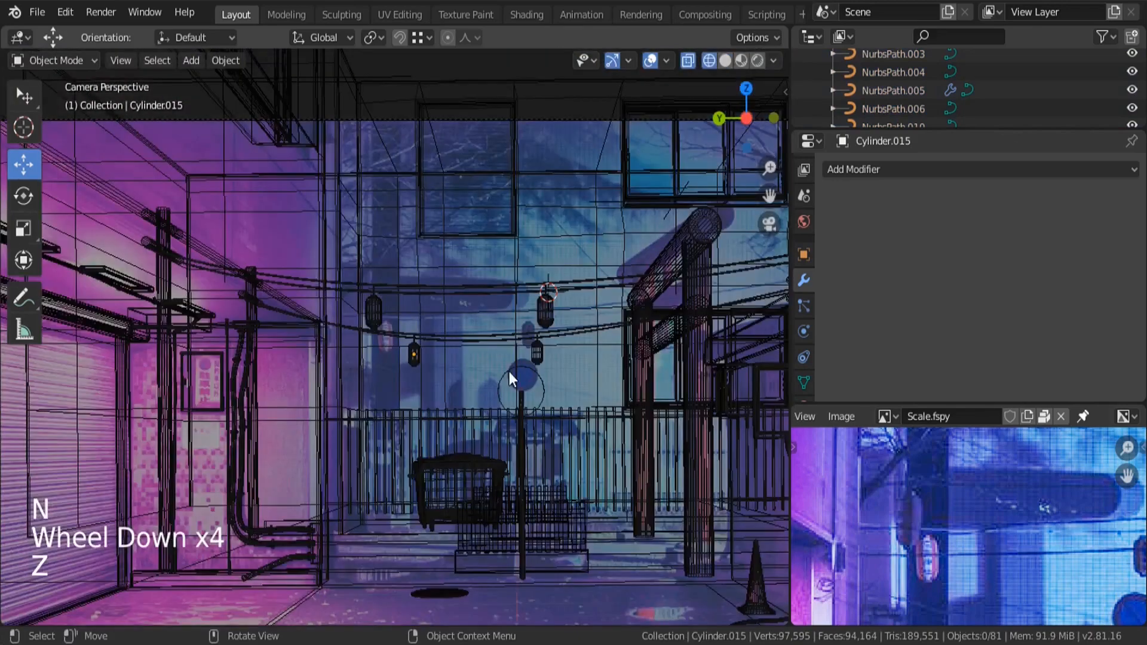
pyautogui.moveTo(509, 372)
pyautogui.mouseDown(button='middle')
pyautogui.moveTo(482, 428)
pyautogui.moveTo(407, 436)
pyautogui.mouseUp(button='middle')
pyautogui.press('z')
pyautogui.middleClick(489, 436)
# - Select the linked floor sections of the ground plane in Edit Mode and separate them into their own object
pyautogui.click(380, 445)
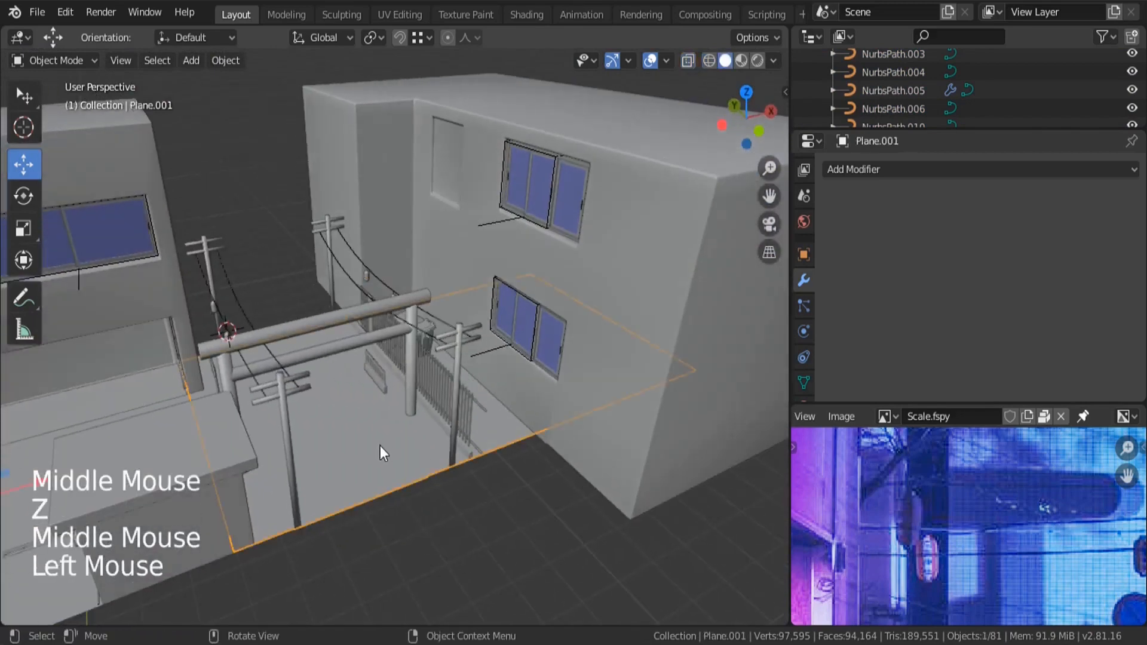
pyautogui.scroll(3, 375, 446)
pyautogui.press('Tab')
pyautogui.press('a')
pyautogui.press('a')
pyautogui.press('a')
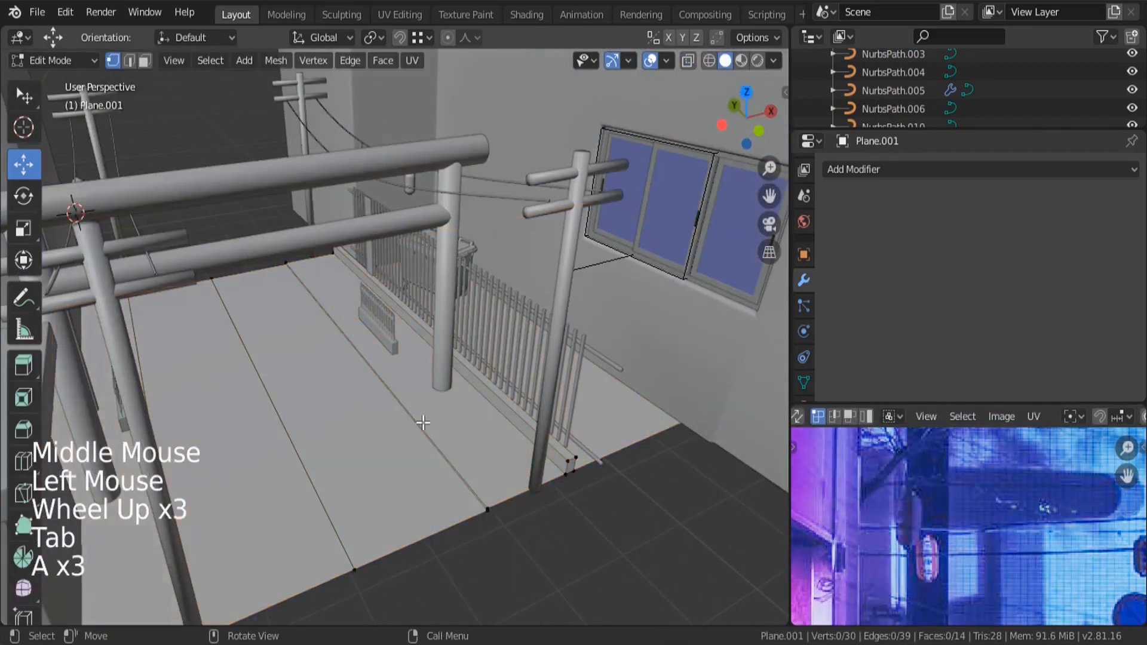
pyautogui.press('l')
pyautogui.press('l')
pyautogui.scroll(-3, 523, 434)
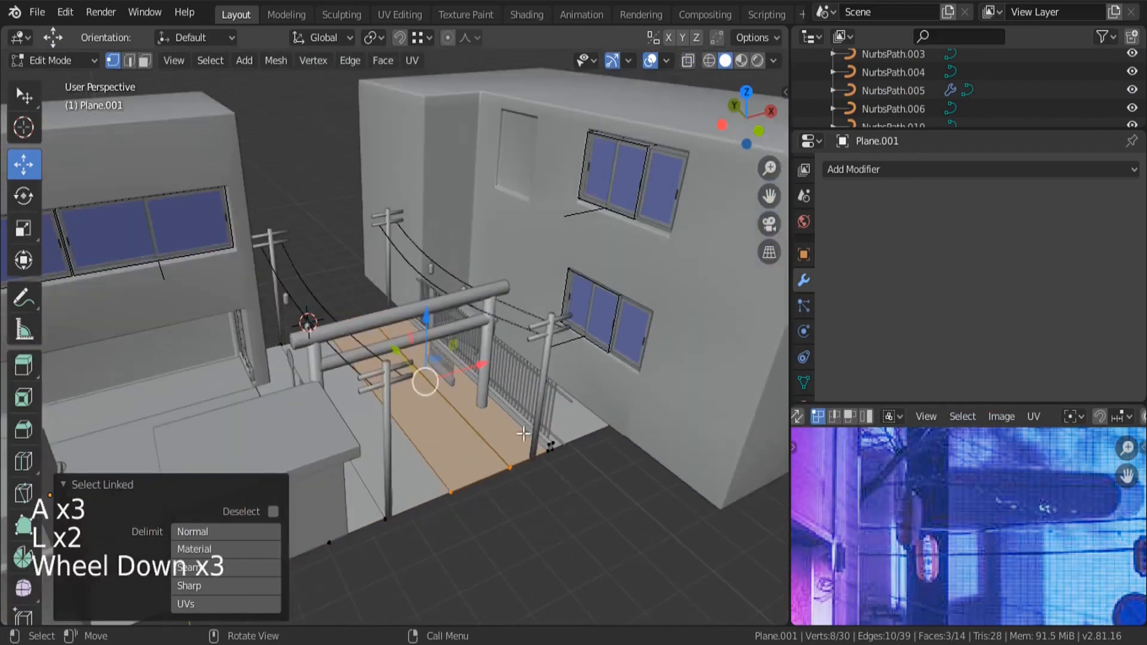
pyautogui.press('l')
pyautogui.press('p')
pyautogui.click(441, 497)
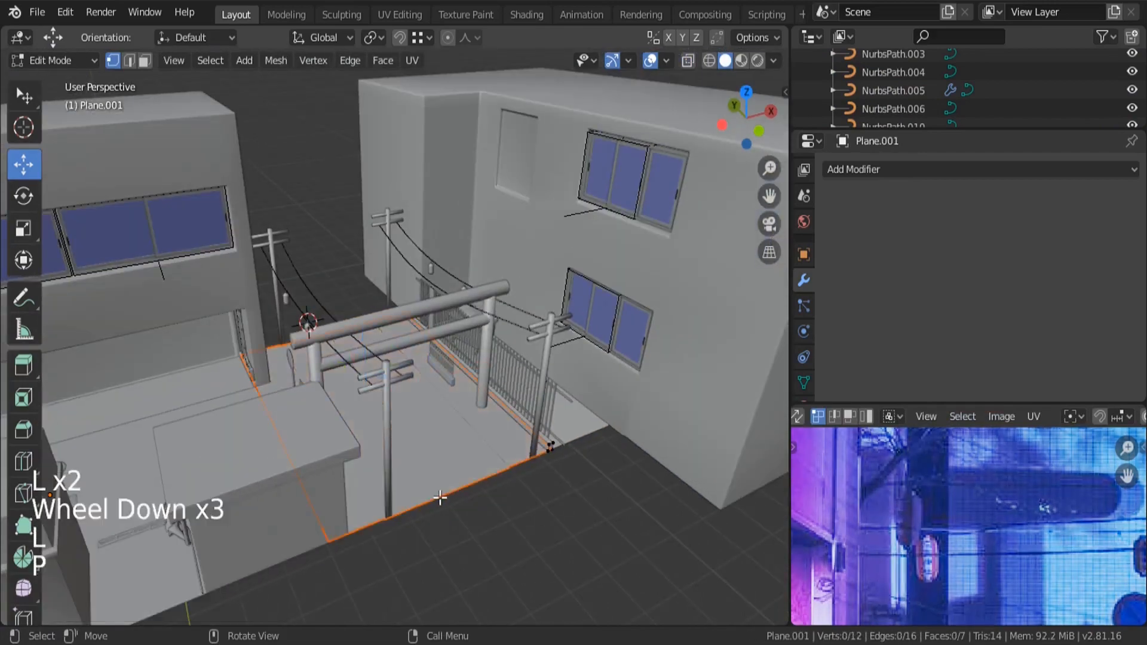
# - Leave the original ground mesh and open the separated floor object in Edit Mode
pyautogui.press('Tab')
pyautogui.click(478, 468)
pyautogui.moveTo(487, 466); pyautogui.dragTo(366, 448, button='middle')
pyautogui.press('Tab')
pyautogui.scroll(3, 376, 464)
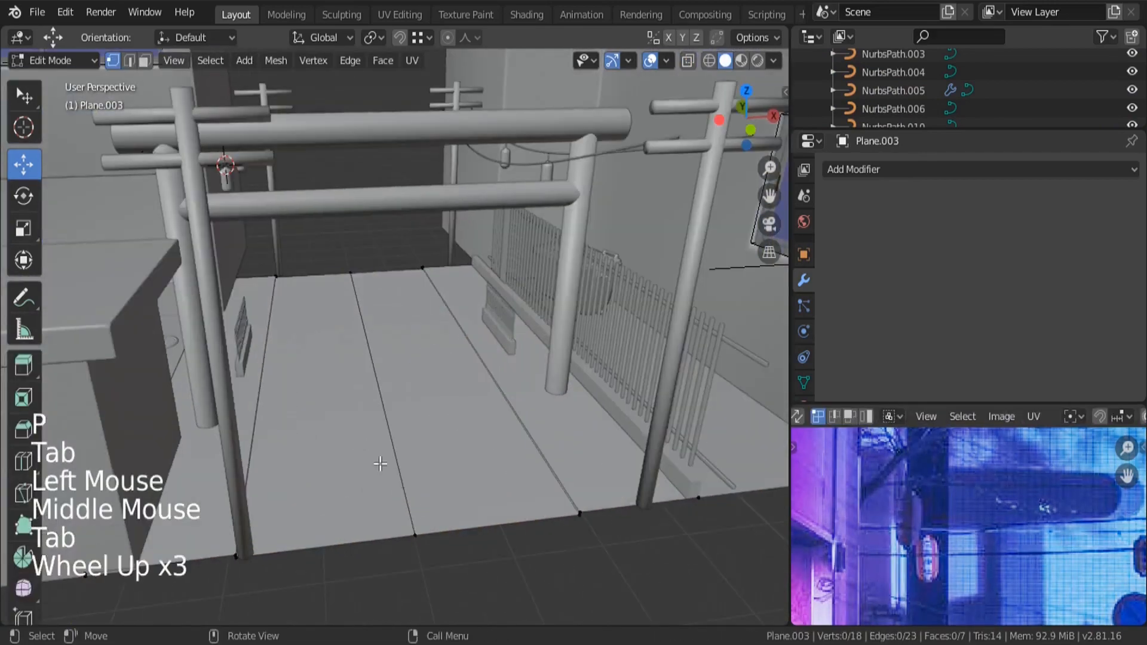
# - Try moving a single vertex on the floor's near edge to test whether the strips are joined
pyautogui.click(424, 545)
pyautogui.scroll(1, 428, 550)
pyautogui.press('g')
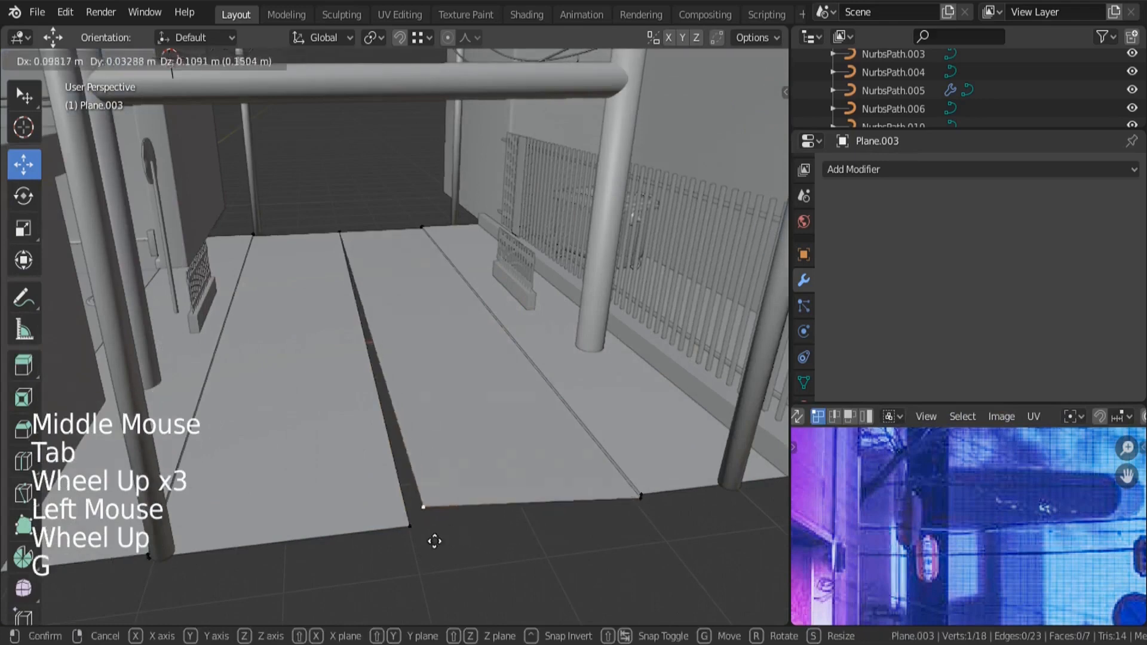
pyautogui.rightClick(428, 544)
# - Merge all the floor's vertices by distance and test the join by moving the near-edge vertex
pyautogui.press('a')
pyautogui.click(312, 61)
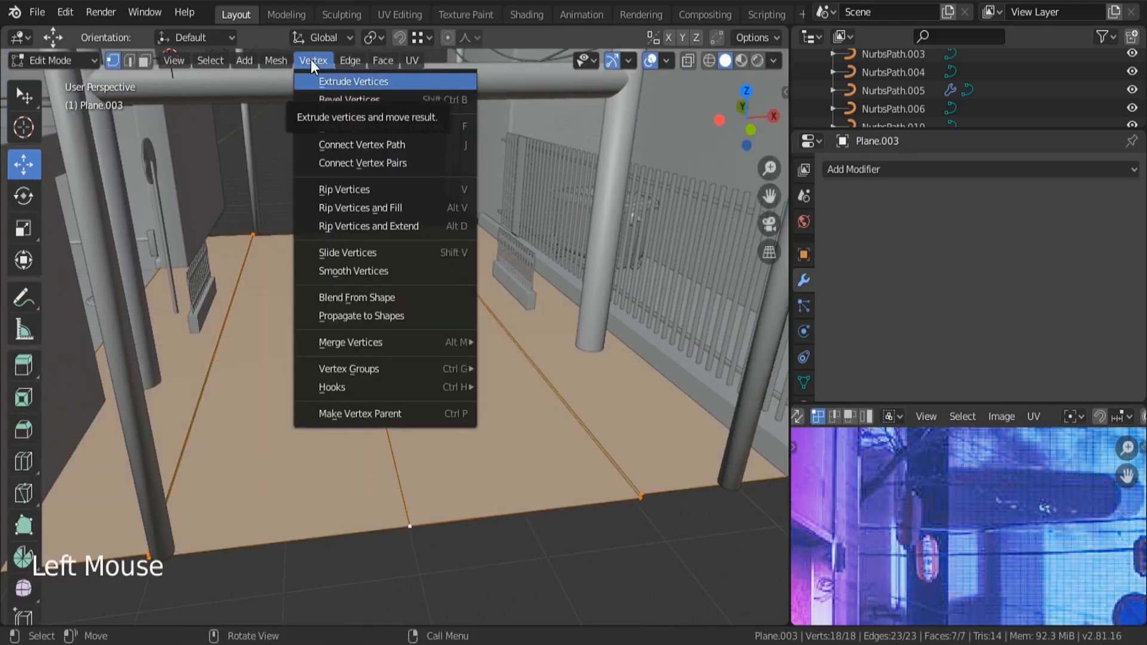
pyautogui.moveTo(382, 344)
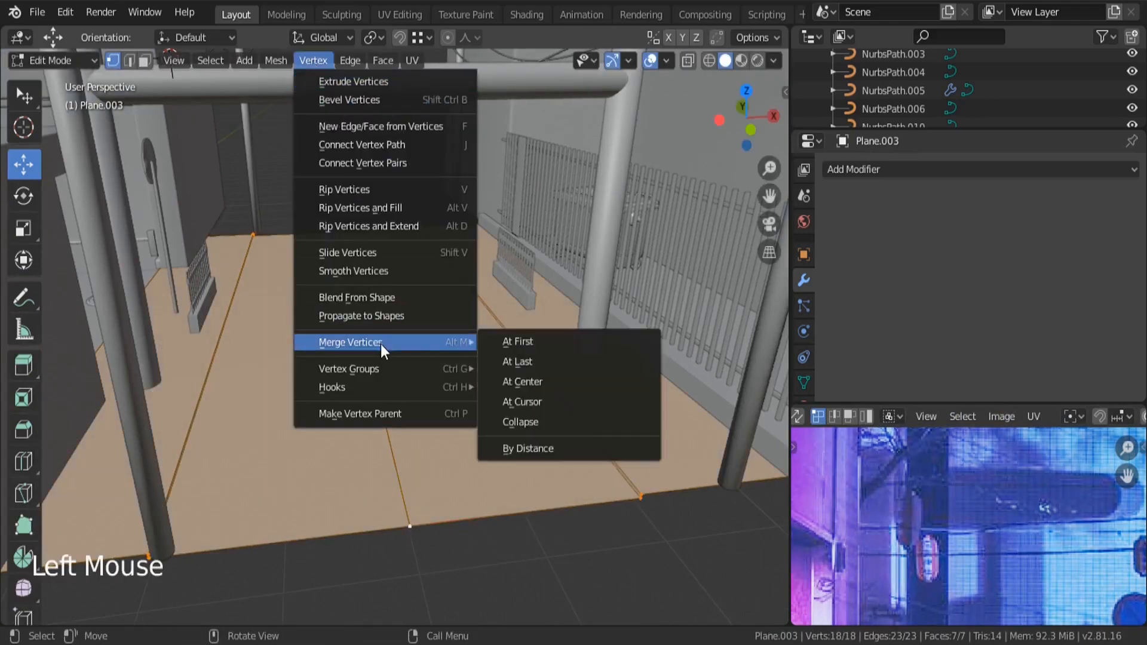
pyautogui.click(559, 448)
pyautogui.click(441, 554)
pyautogui.press('g')
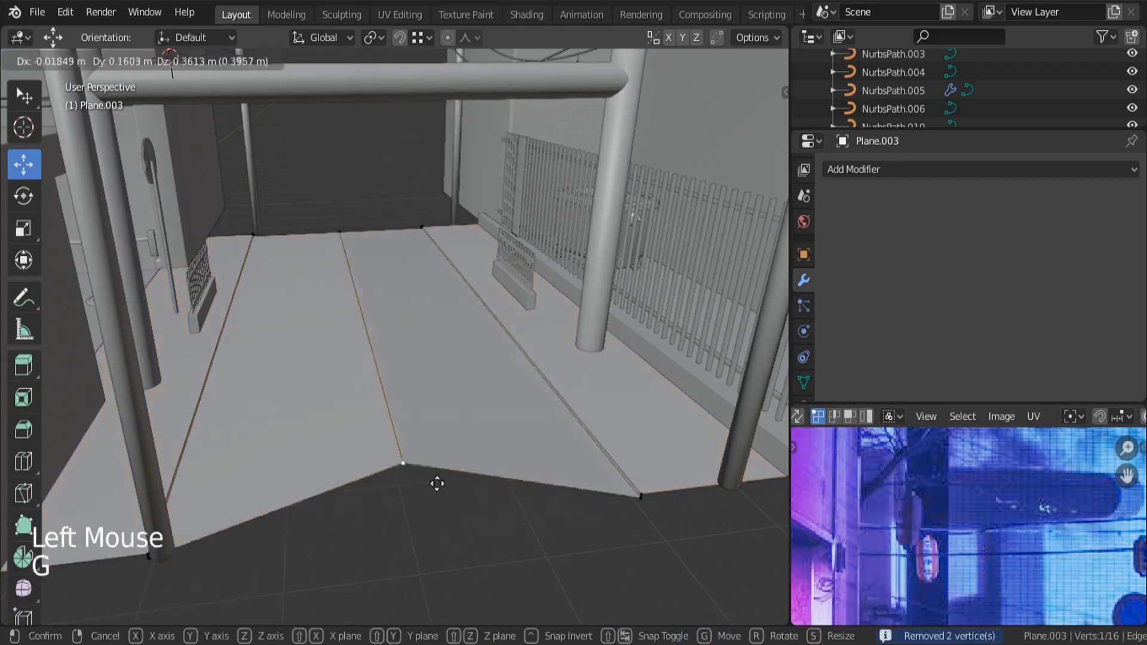
pyautogui.rightClick(462, 401)
pyautogui.scroll(-3, 462, 401)
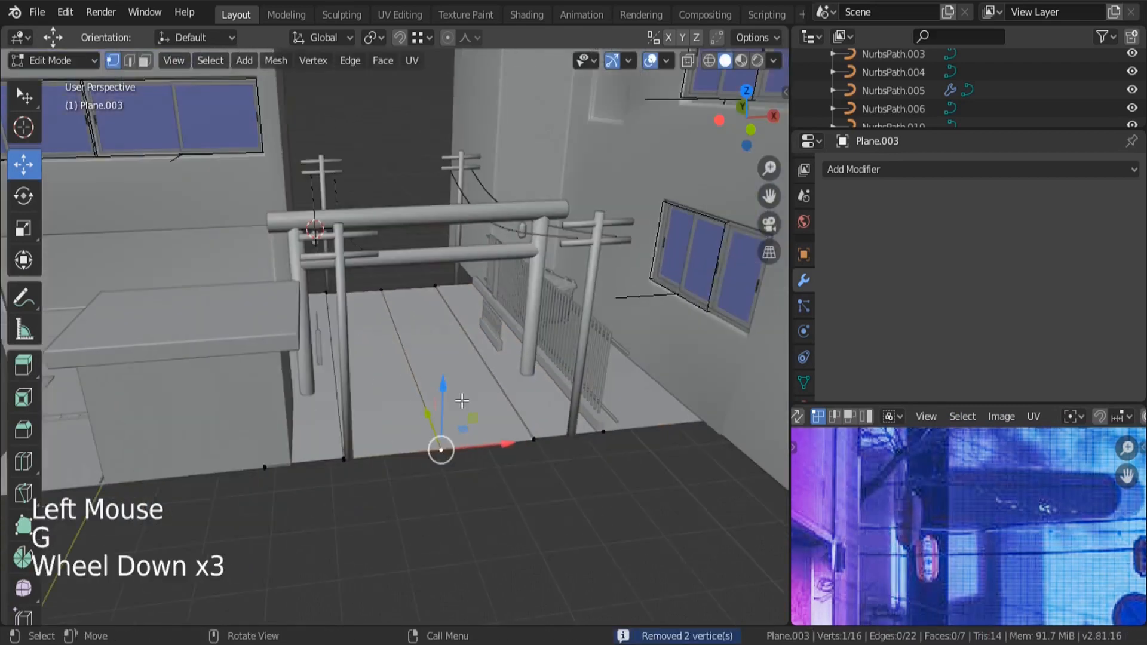
# - Add a Bevel modifier to the separated floor object in Object Mode and apply the object's scale
pyautogui.scroll(4, 501, 416)
pyautogui.scroll(2, 548, 409)
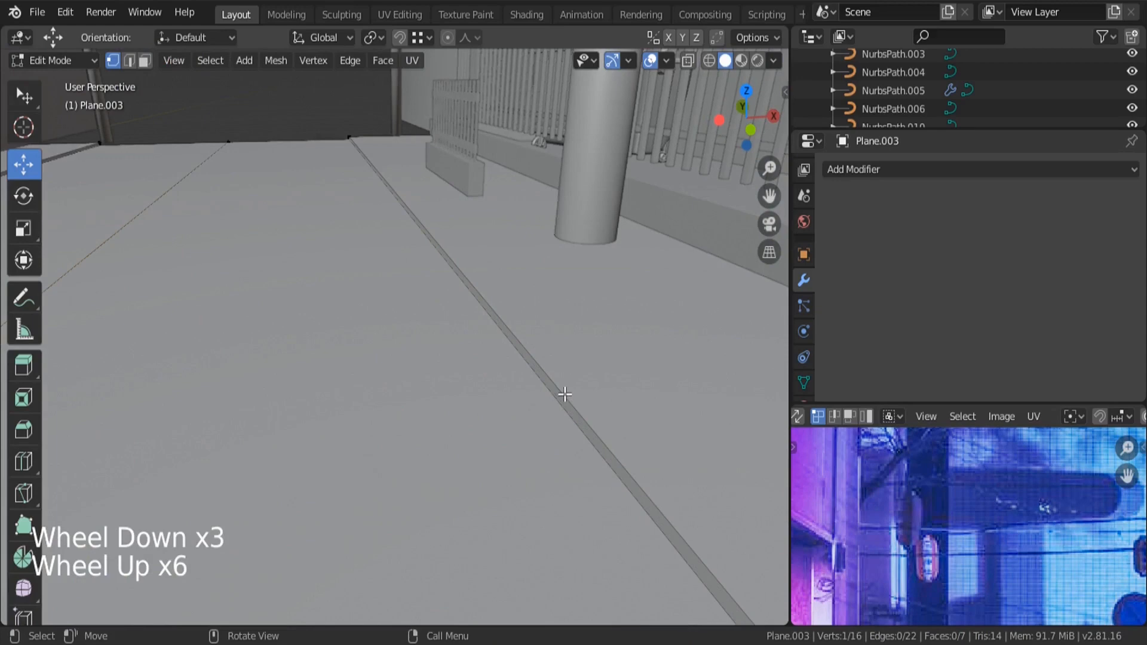
pyautogui.press('Tab')
pyautogui.click(888, 170)
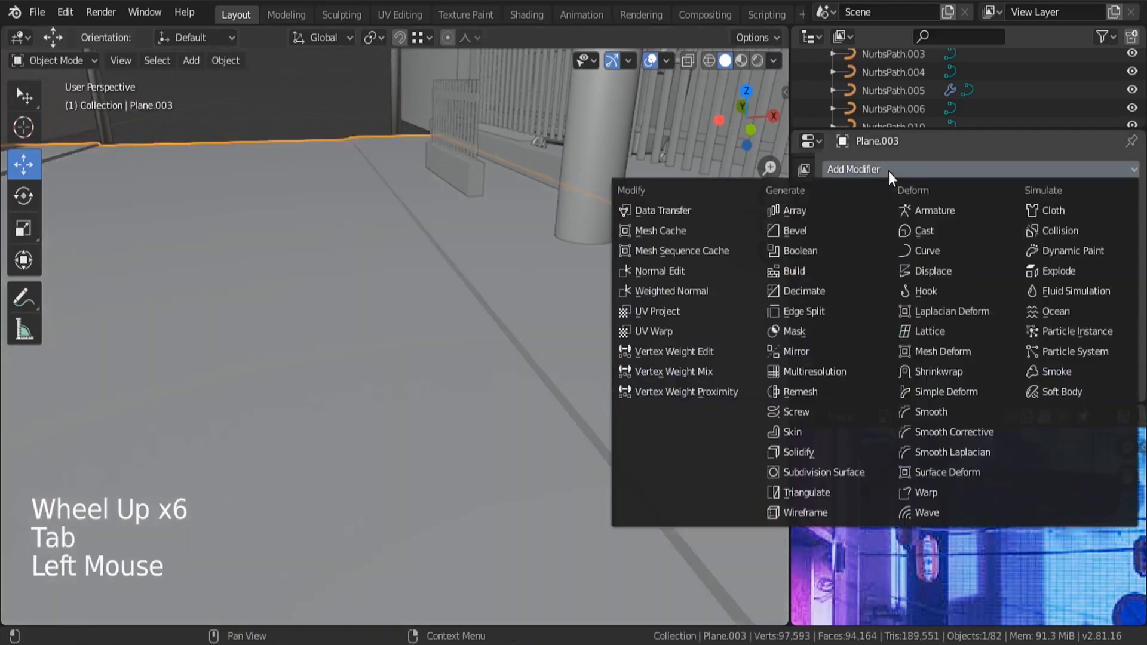
pyautogui.click(791, 230)
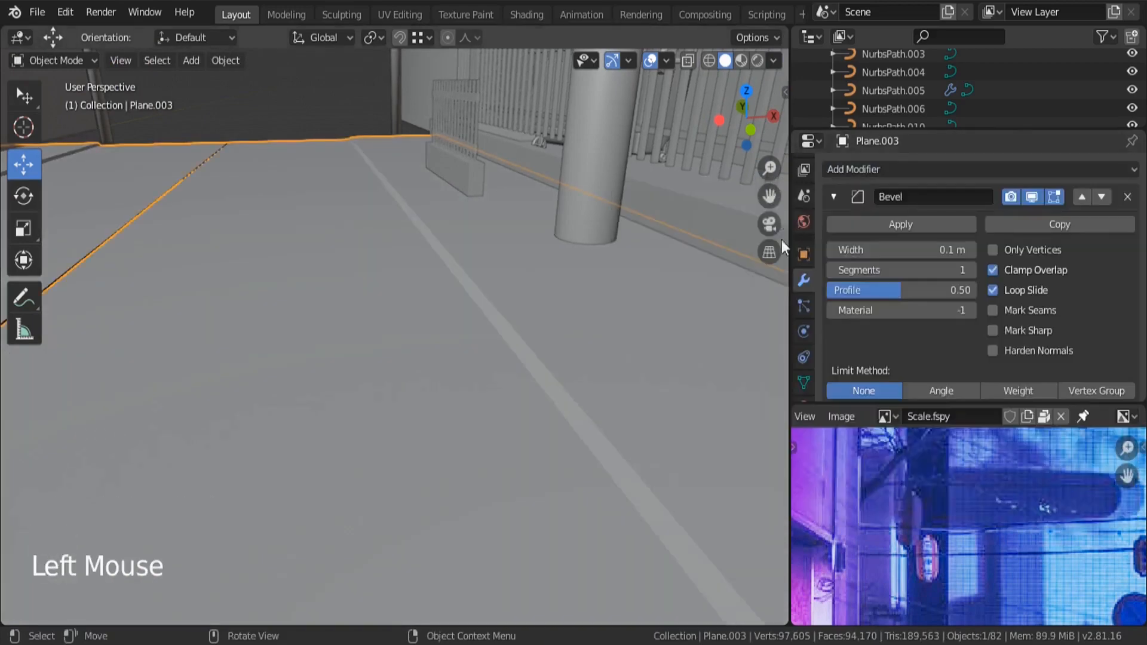
pyautogui.hotkey('ctrl', 'a')
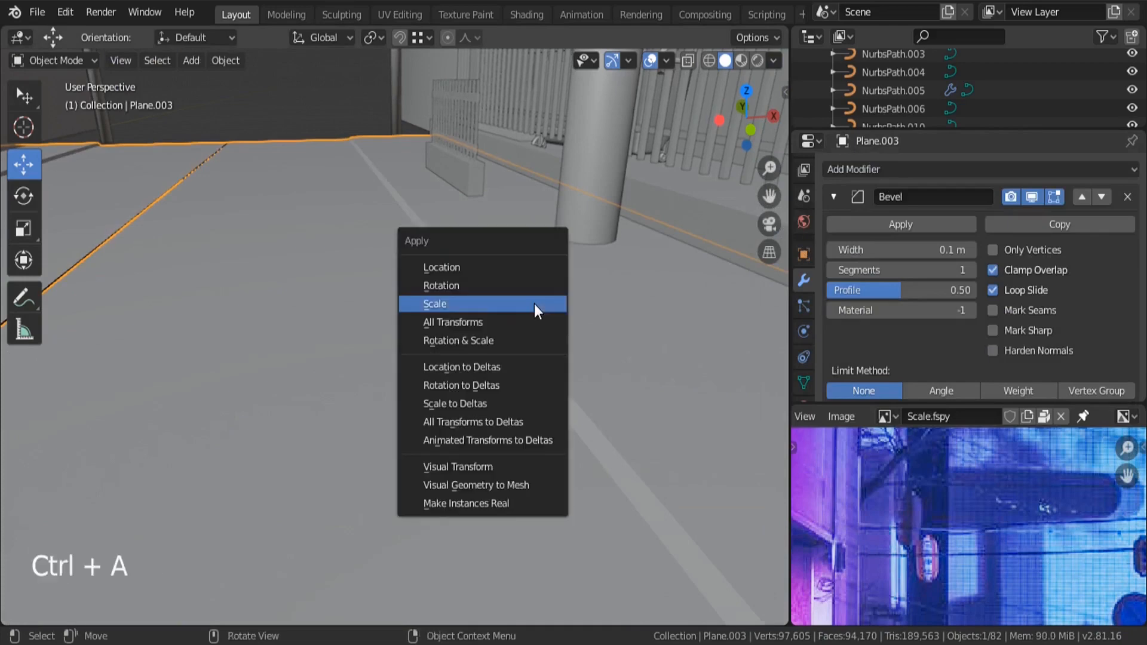
pyautogui.click(535, 304)
# - Try moving single vertices at the near and far ends of the floor's middle seam to test the join
pyautogui.scroll(-2, 626, 257)
pyautogui.press('Tab')
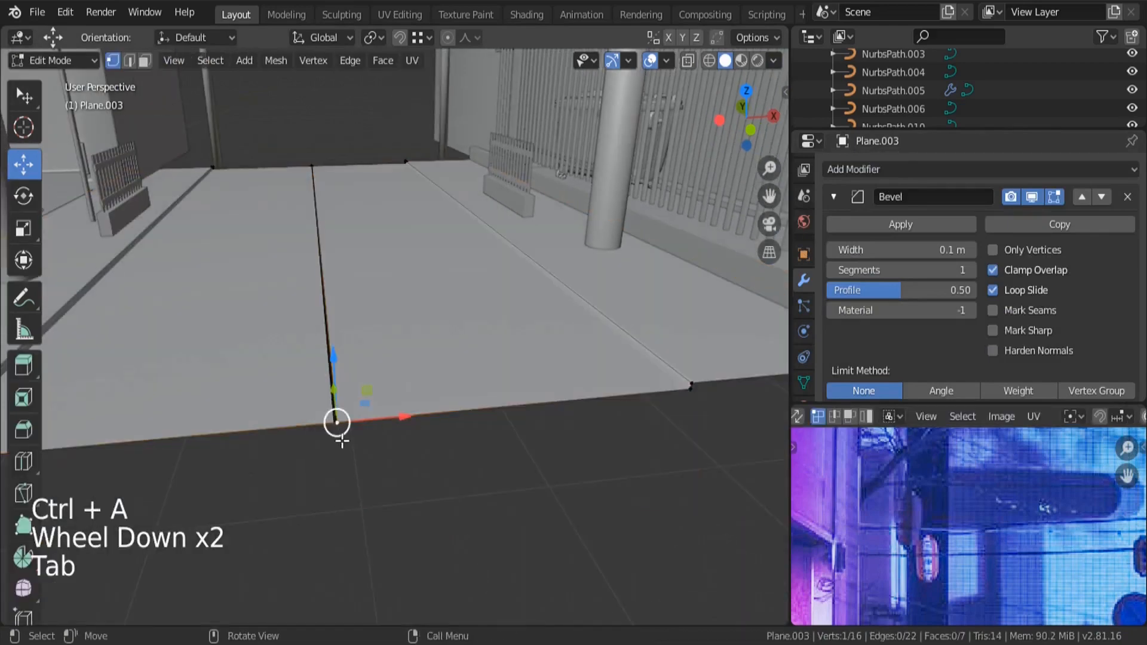
pyautogui.press('g')
pyautogui.rightClick(397, 402)
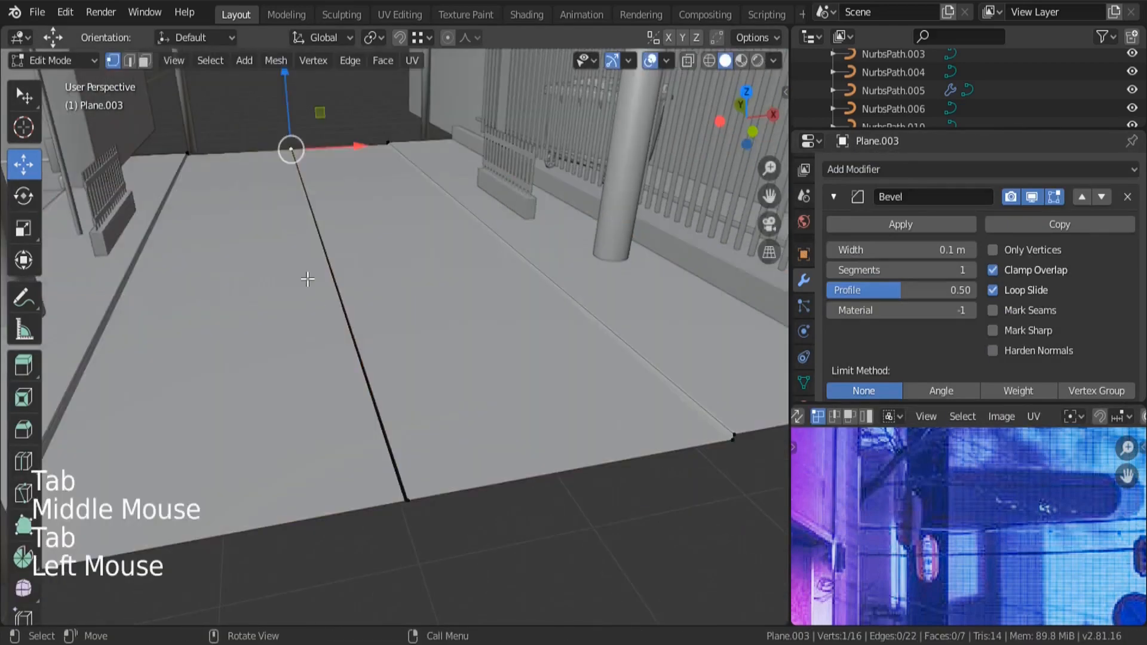
pyautogui.press('g')
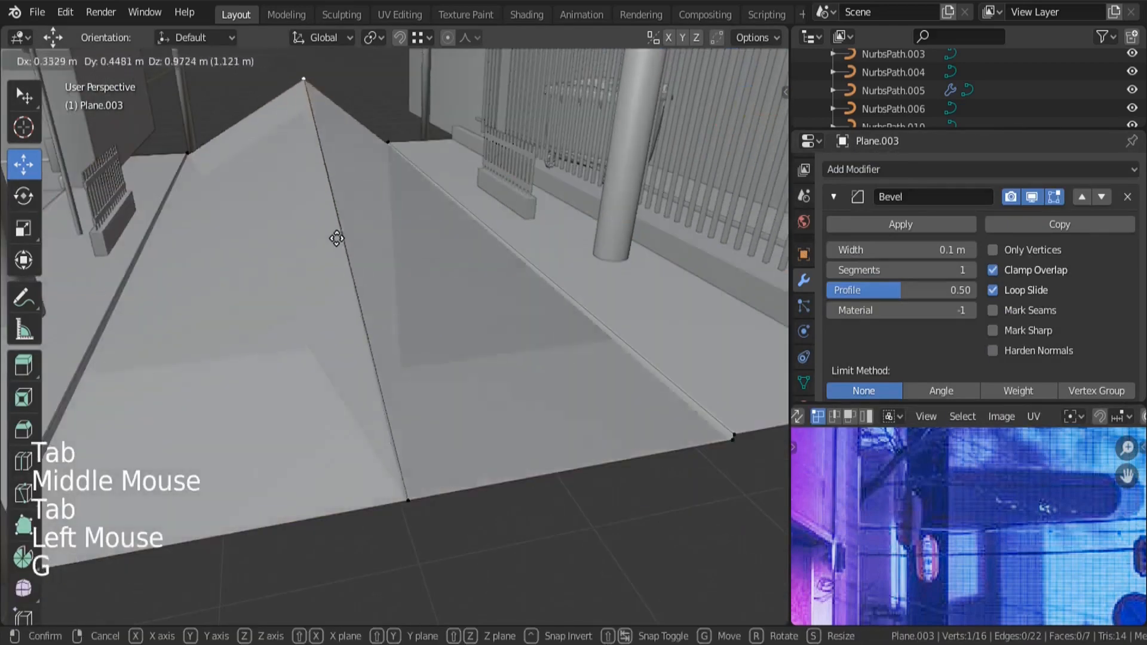
pyautogui.rightClick(343, 238)
# - Recalculate the normals of all the floor's faces to the outside and return to Object Mode
pyautogui.press('a')
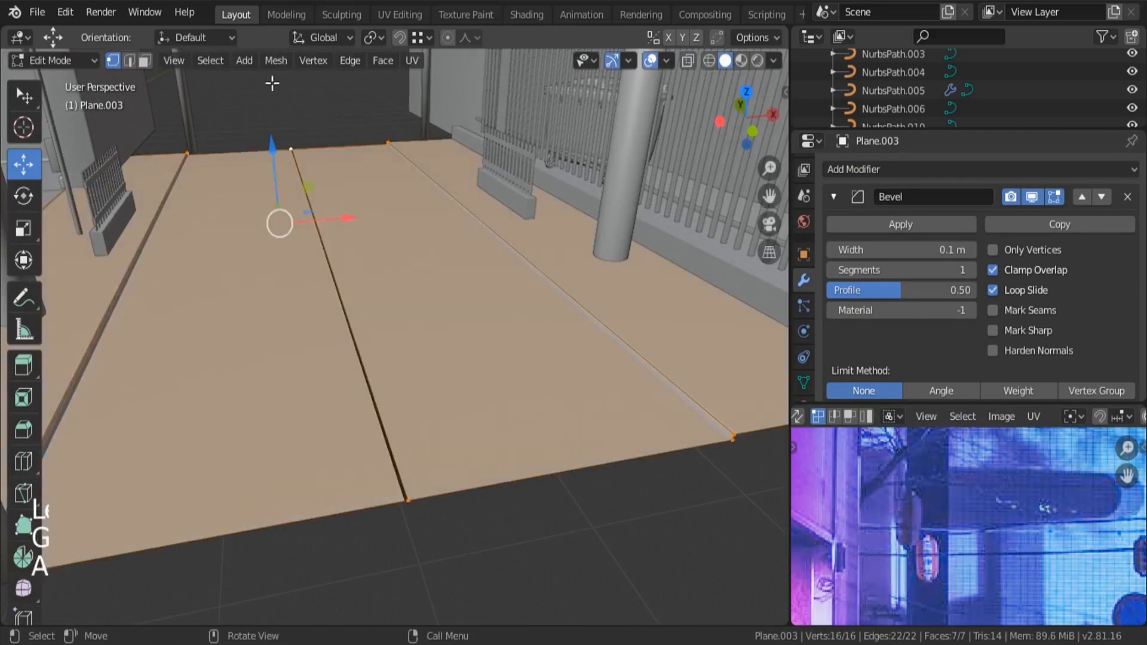
pyautogui.click(276, 61)
pyautogui.moveTo(325, 306)
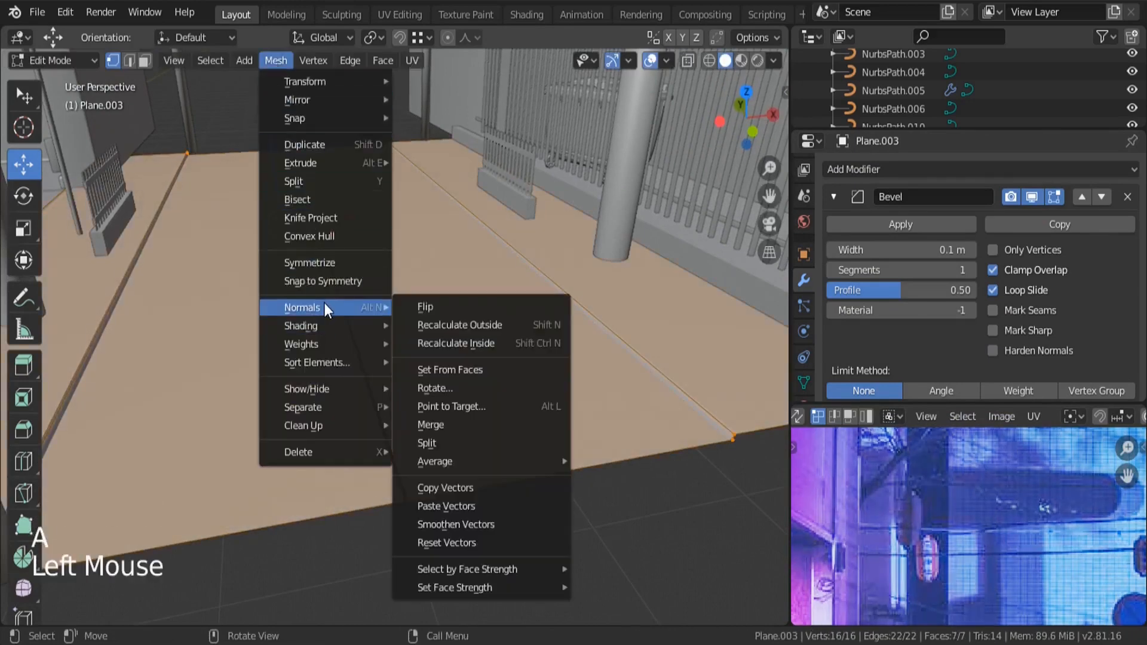
pyautogui.click(454, 327)
pyautogui.press('Tab')
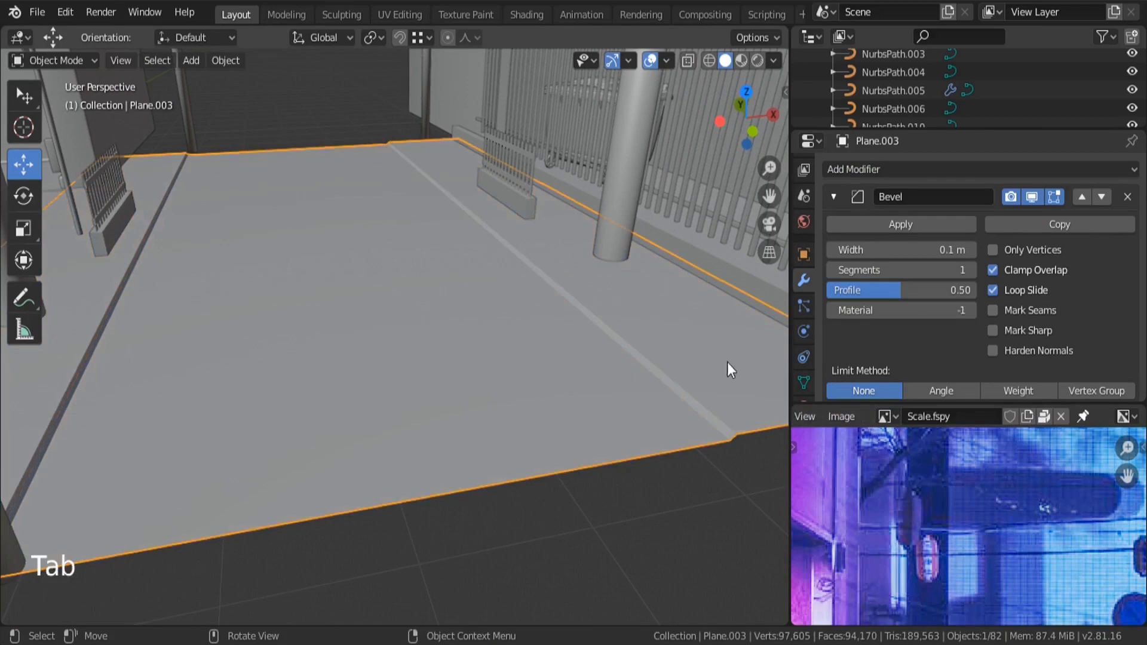
# - Set the floor bevel's width to 0.006 m with 3 segments and shade the floor smooth
pyautogui.scroll(1, 727, 362)
pyautogui.moveTo(920, 249); pyautogui.dragTo(885, 250)
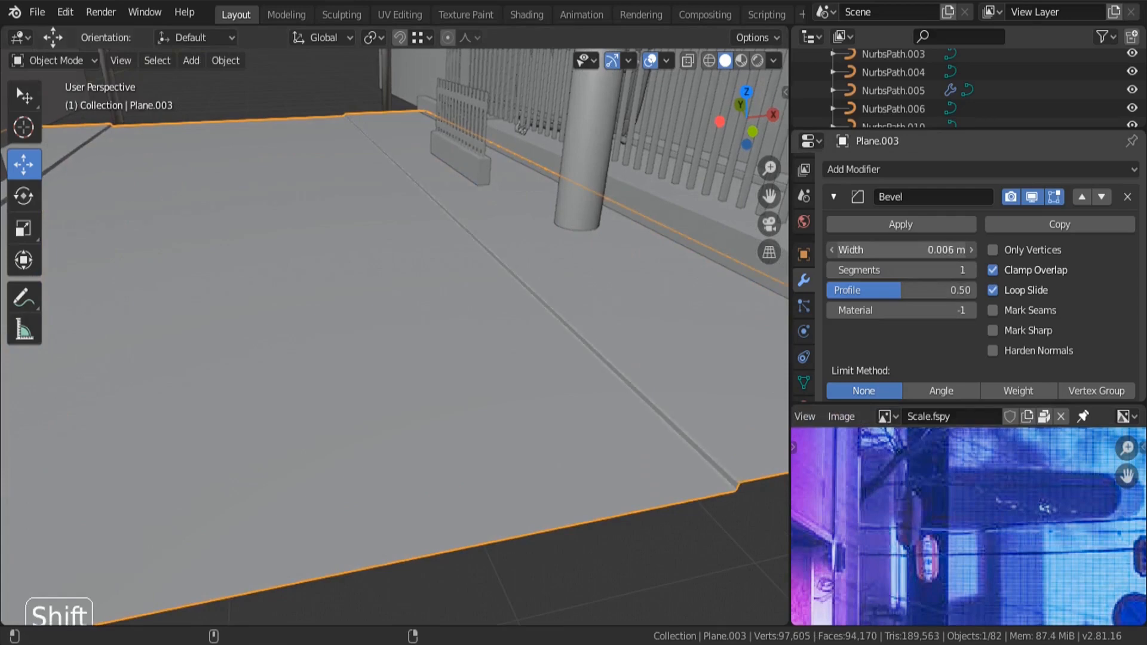
pyautogui.click(971, 270)
pyautogui.click(971, 270)
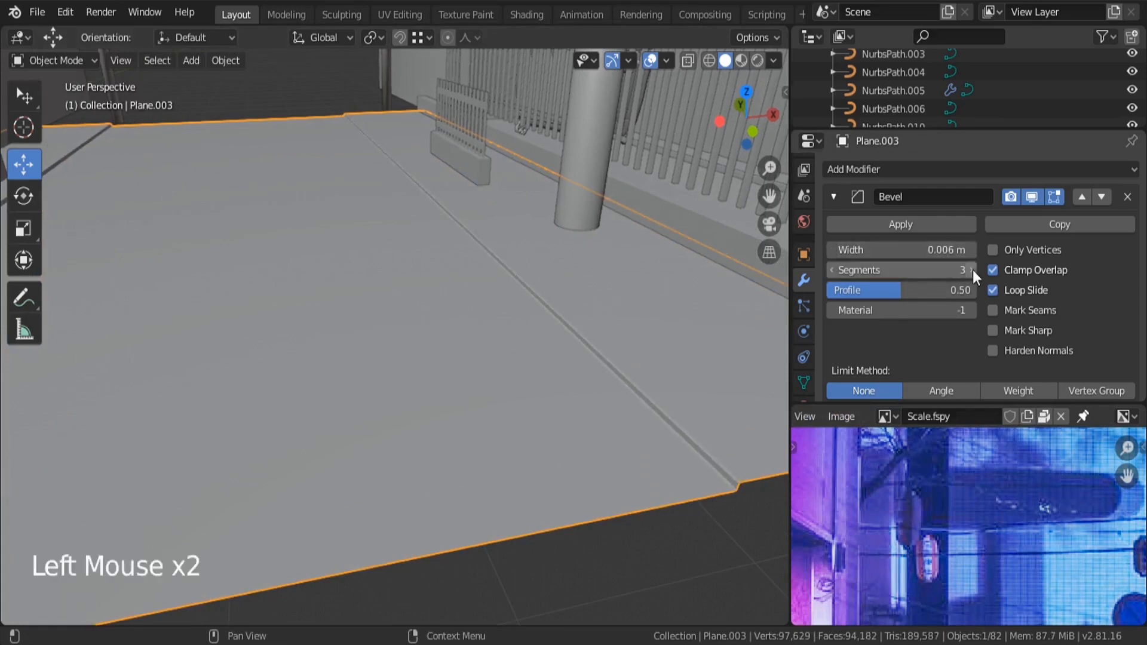
pyautogui.keyDown('ctrl'); pyautogui.moveTo(698, 426); pyautogui.dragTo(698, 389, button='middle'); pyautogui.keyUp('ctrl')
pyautogui.rightClick(543, 325)
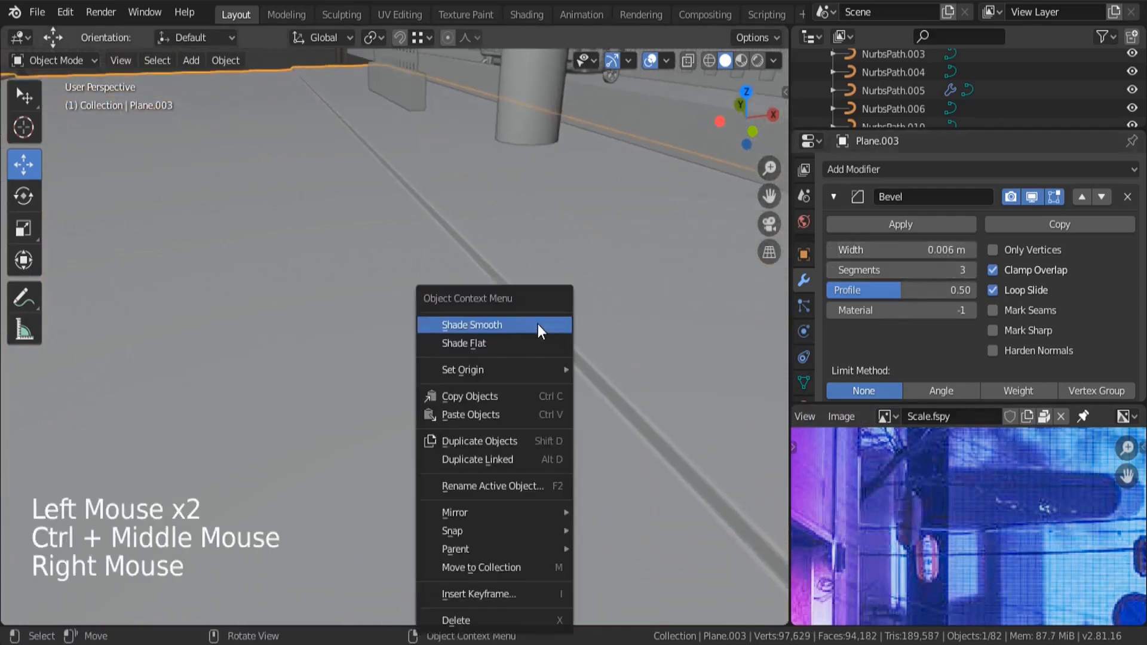
# - Select the torii gate pillars and examine the stepped pillar bases in the reference photo
pyautogui.scroll(-5, 580, 341)
pyautogui.moveTo(581, 349); pyautogui.dragTo(747, 419, button='middle')
pyautogui.click(293, 196)
pyautogui.scroll(4, 569, 336)
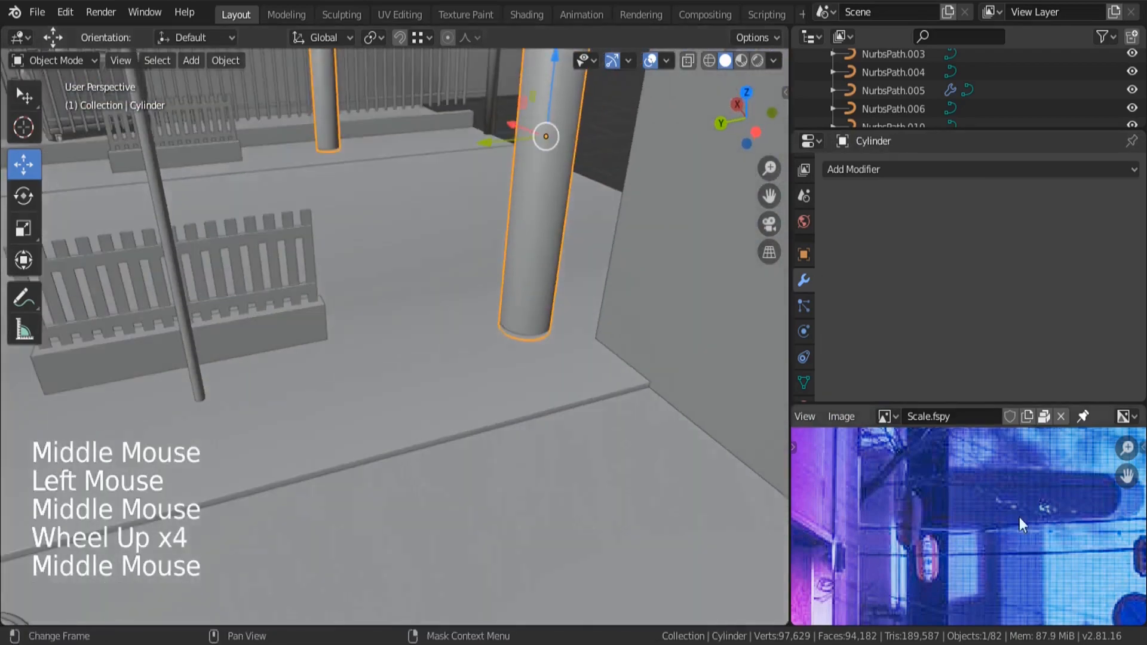
pyautogui.scroll(-5, 967, 503)
pyautogui.moveTo(967, 503); pyautogui.dragTo(951, 500, button='middle')
pyautogui.scroll(7, 988, 589)
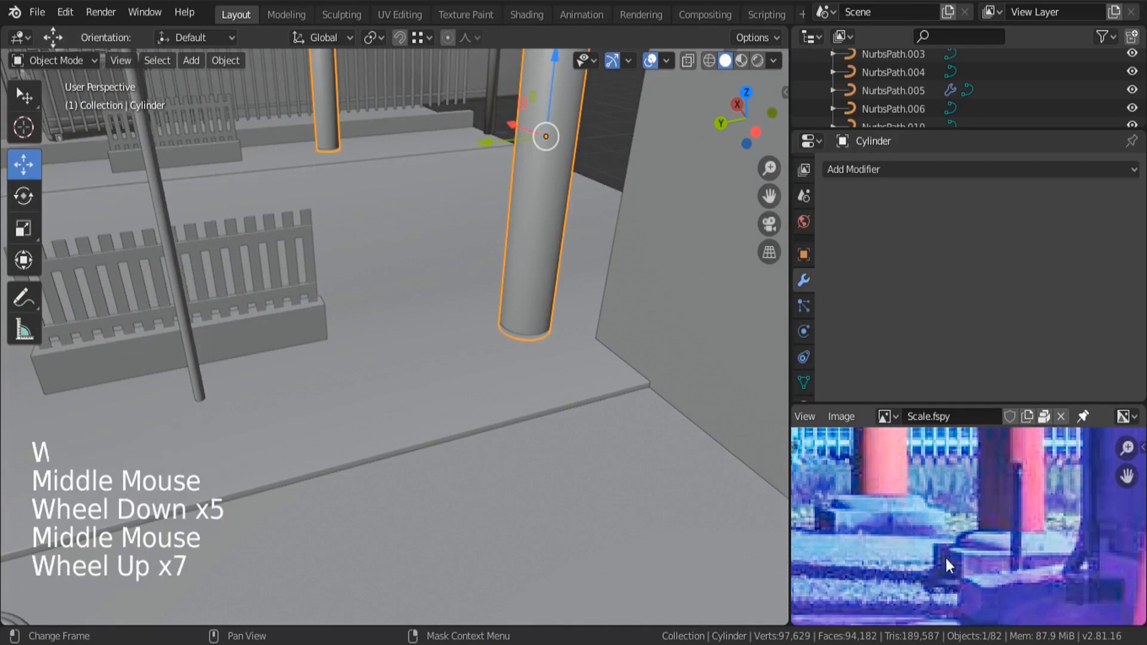
# - Select the bottom edge loop of the near gate pillar in Edit Mode and snap the 3D cursor to it
pyautogui.moveTo(574, 359); pyautogui.dragTo(431, 266, button='middle')
pyautogui.press('Tab')
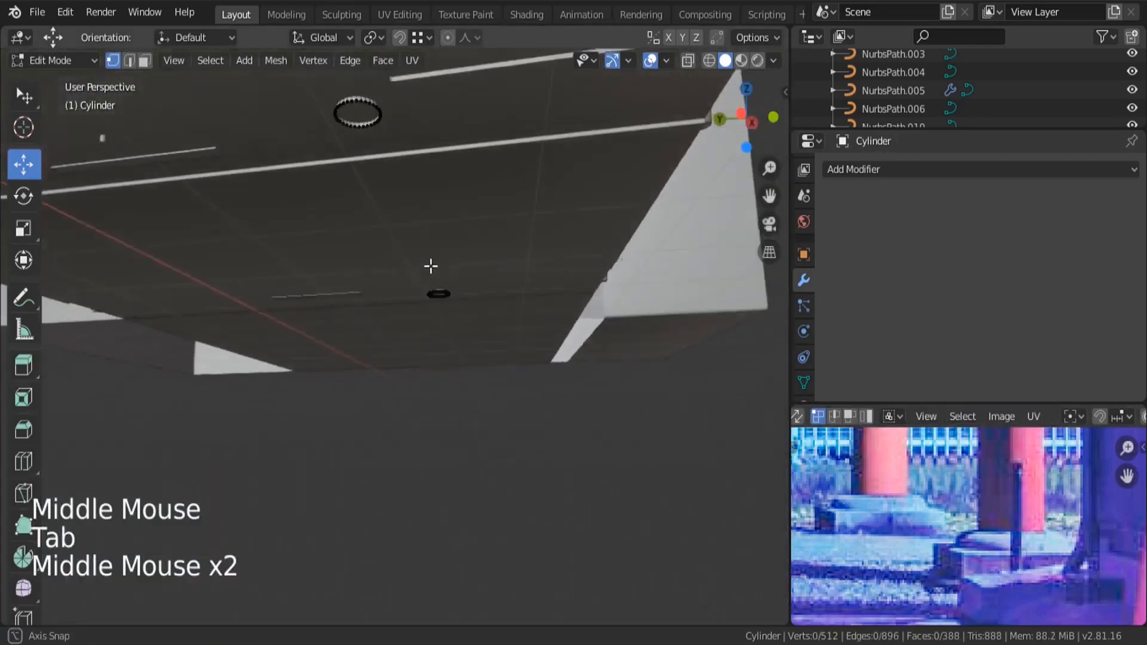
pyautogui.scroll(4, 378, 92)
pyautogui.moveTo(378, 92); pyautogui.dragTo(381, 114, button='middle')
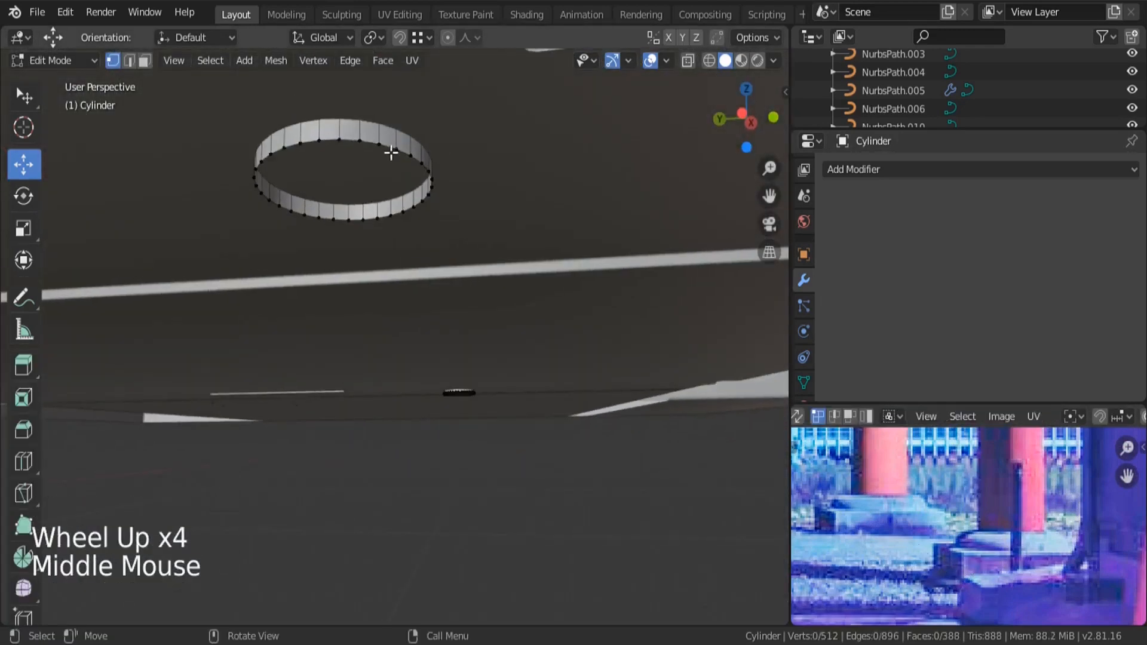
pyautogui.keyDown('alt'); pyautogui.click(374, 144); pyautogui.keyUp('alt')
pyautogui.moveTo(377, 149); pyautogui.dragTo(428, 254, button='middle')
pyautogui.hotkey('shift', 's')
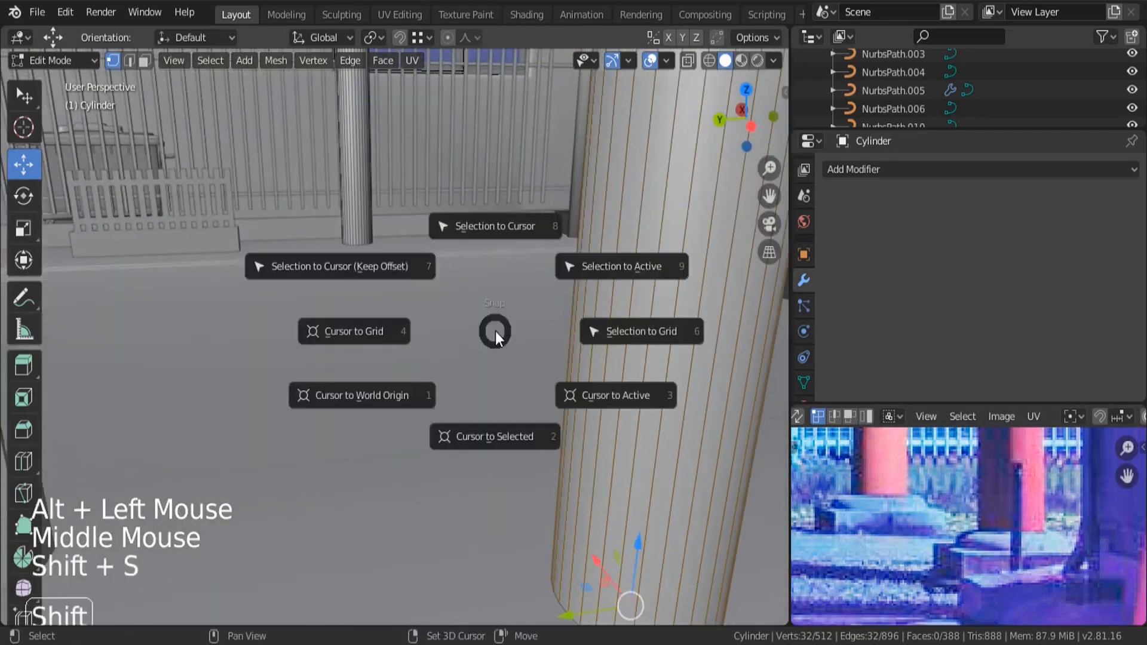
pyautogui.click(486, 438)
# - Add a cube at the pillar's foot, scale it to 0.196, and flatten it along Z into a base block
pyautogui.scroll(-2, 431, 310)
pyautogui.moveTo(430, 310); pyautogui.dragTo(498, 298, button='middle')
pyautogui.hotkey('shift', 'a')
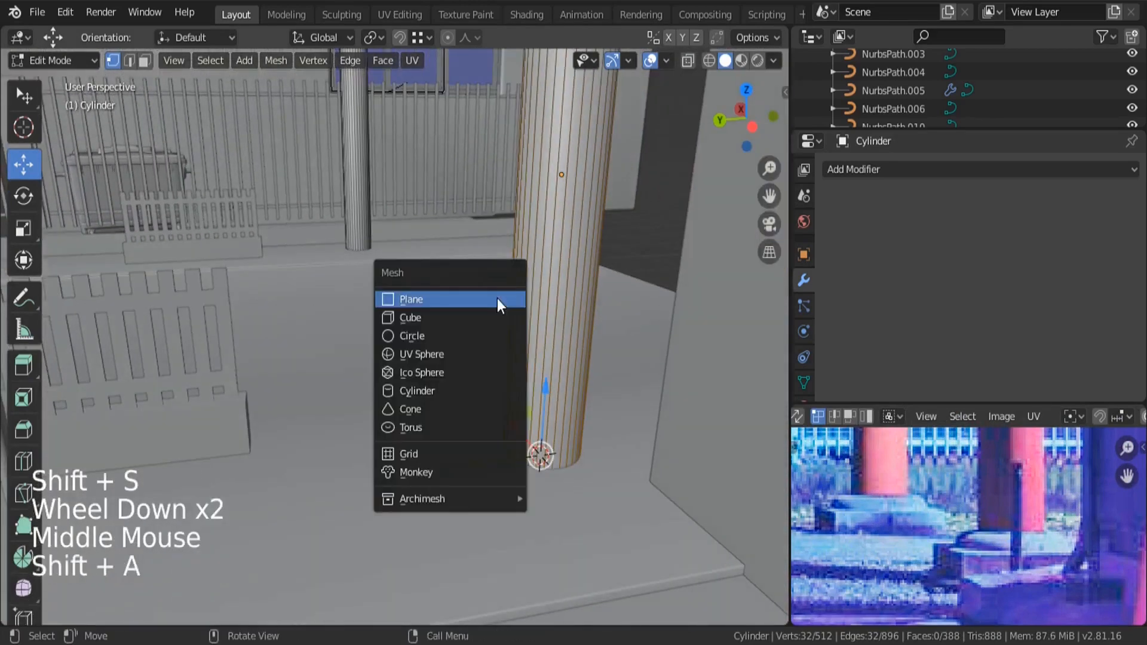
pyautogui.click(424, 317)
pyautogui.press('s')
pyautogui.click(577, 460)
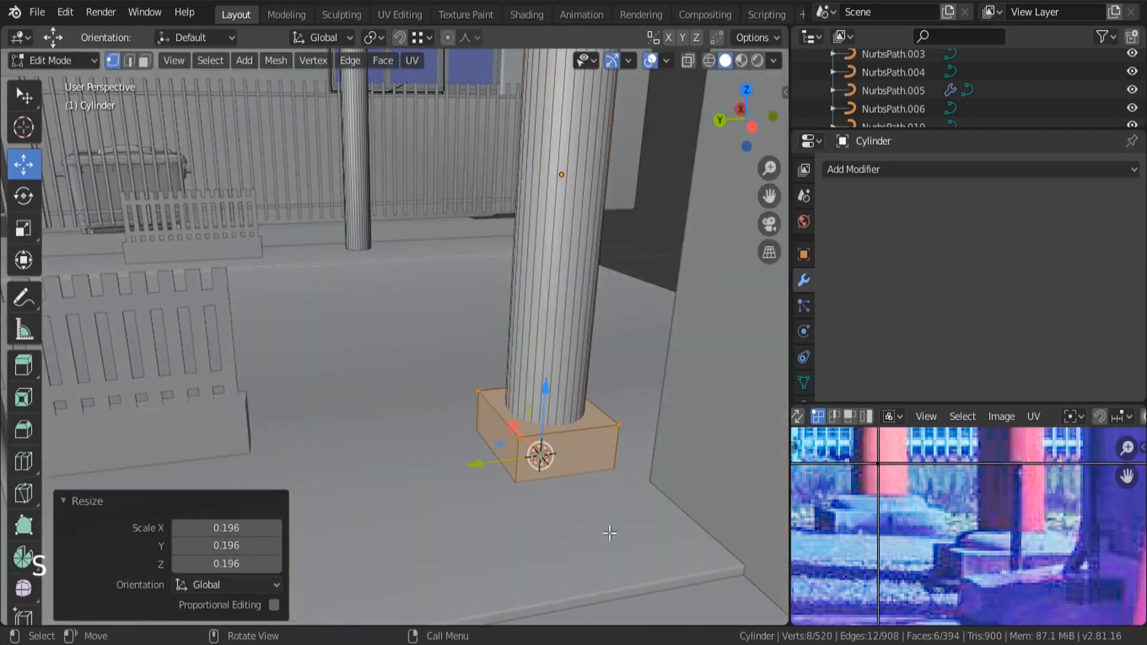
pyautogui.press('s')
pyautogui.press('z')
pyautogui.click(575, 485)
# - Raise the base block's bottom face along Z and delete that face
pyautogui.press('KP_Decimal')
pyautogui.scroll(-1, 538, 466)
pyautogui.moveTo(538, 466); pyautogui.dragTo(287, 117, button='middle')
pyautogui.click(144, 60)
pyautogui.click(339, 312)
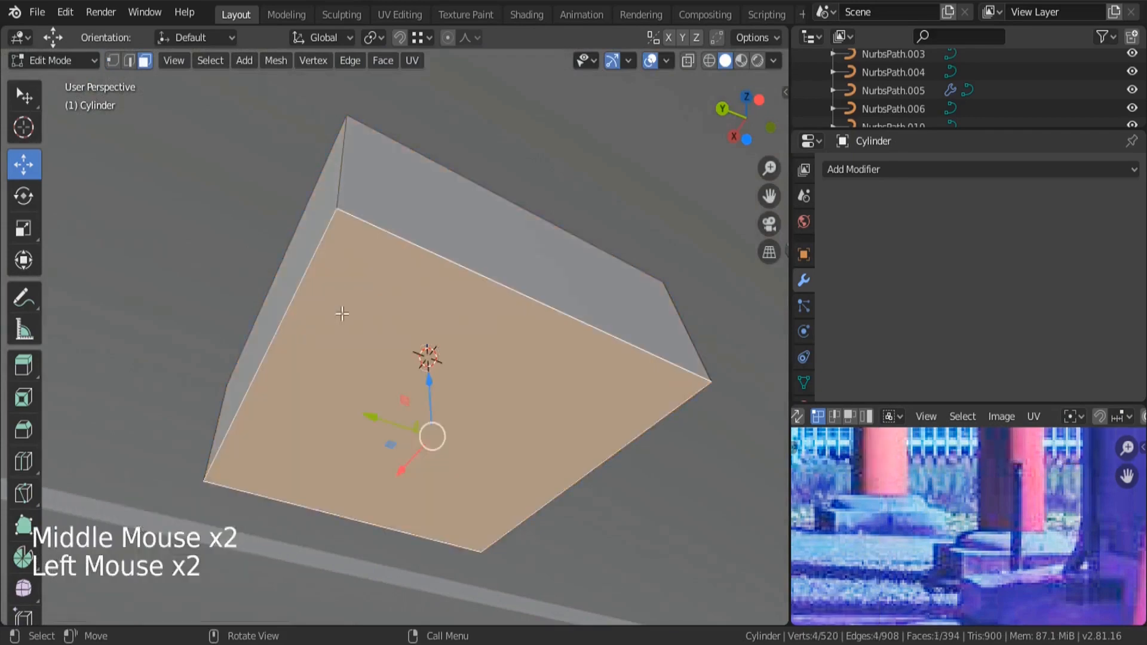
pyautogui.moveTo(339, 313); pyautogui.dragTo(422, 412, button='middle')
pyautogui.moveTo(423, 394); pyautogui.dragTo(444, 288)
pyautogui.press('x')
pyautogui.click(555, 294)
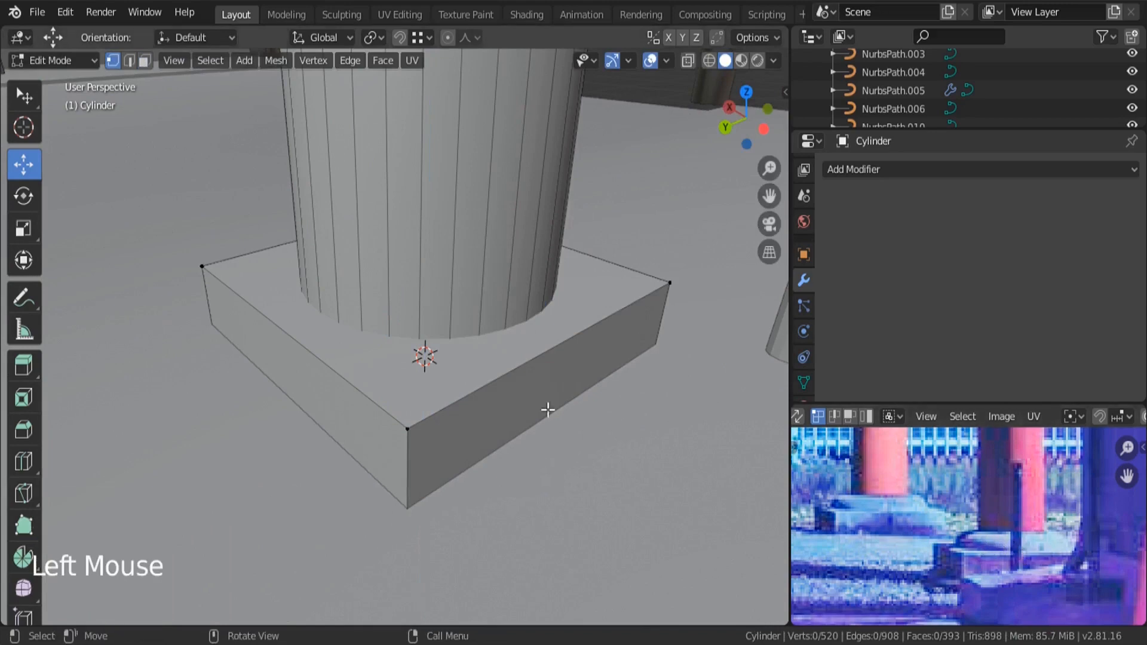
# - Scale the whole base block by 1.133 in X and Y and bevel its edges with several segments
pyautogui.press('l')
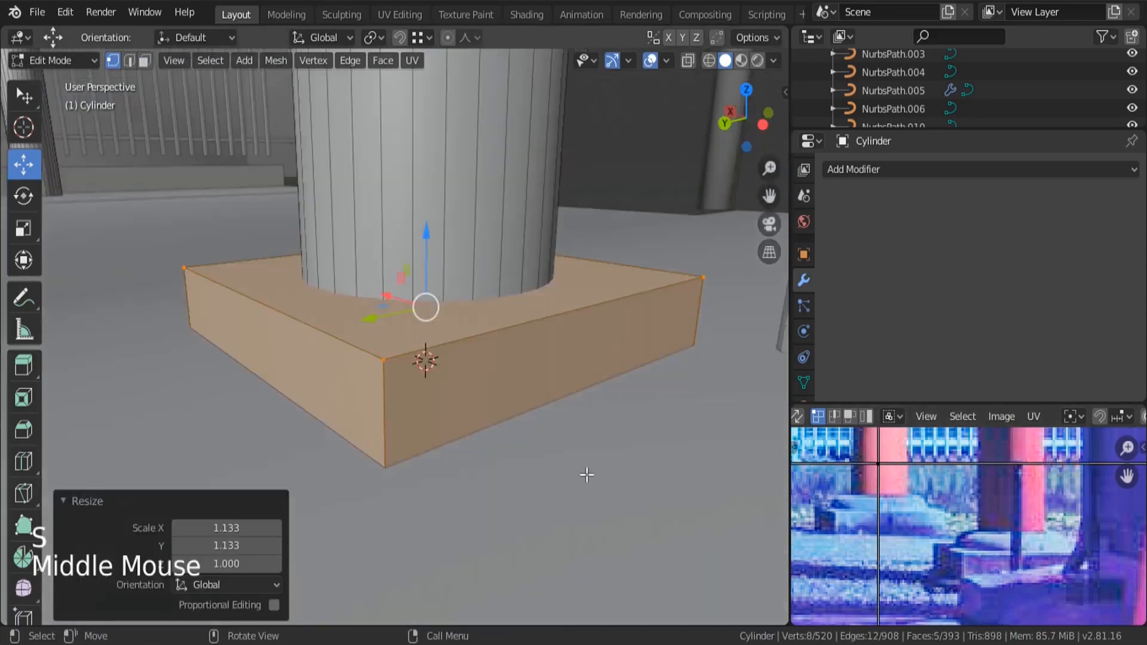
pyautogui.hotkey('ctrl', 'b')
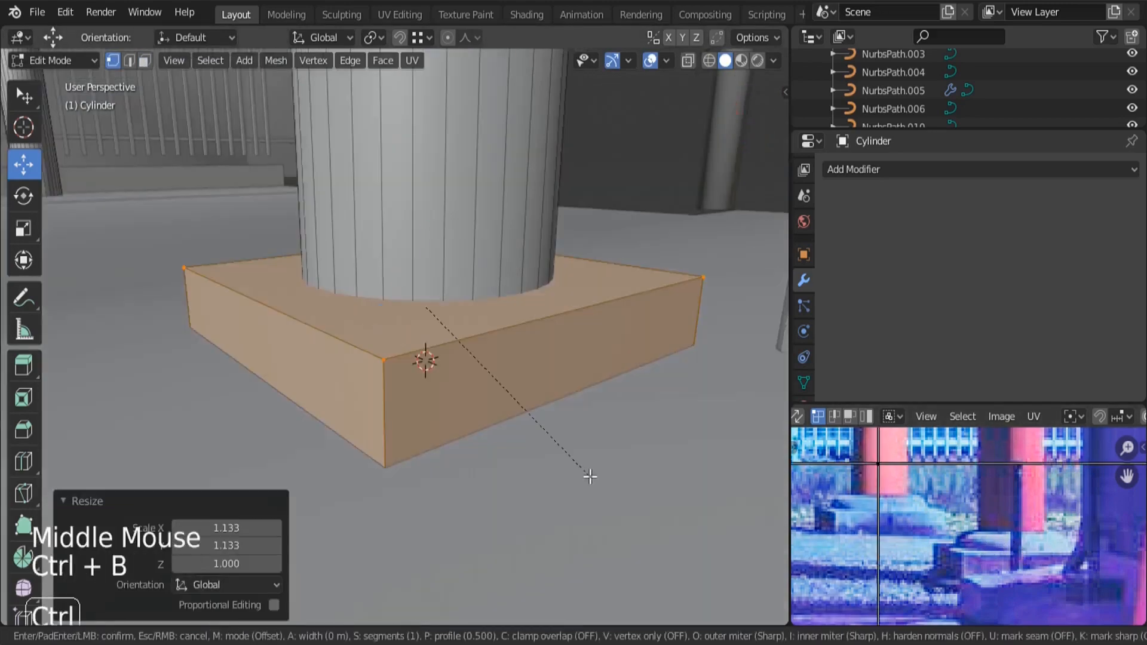
pyautogui.scroll(1, 599, 484)
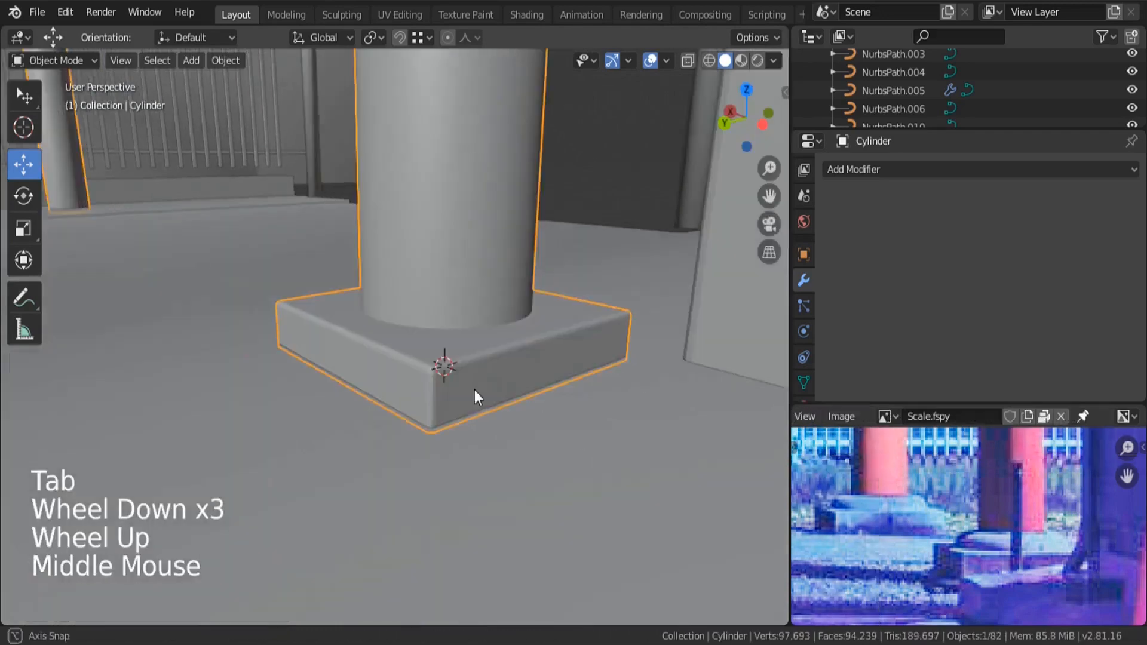
pyautogui.moveTo(474, 396)
pyautogui.mouseDown(button='middle')
pyautogui.moveTo(478, 321)
pyautogui.moveTo(474, 396)
pyautogui.mouseUp(button='middle')
pyautogui.scroll(4, 426, 390)
pyautogui.press('Tab')
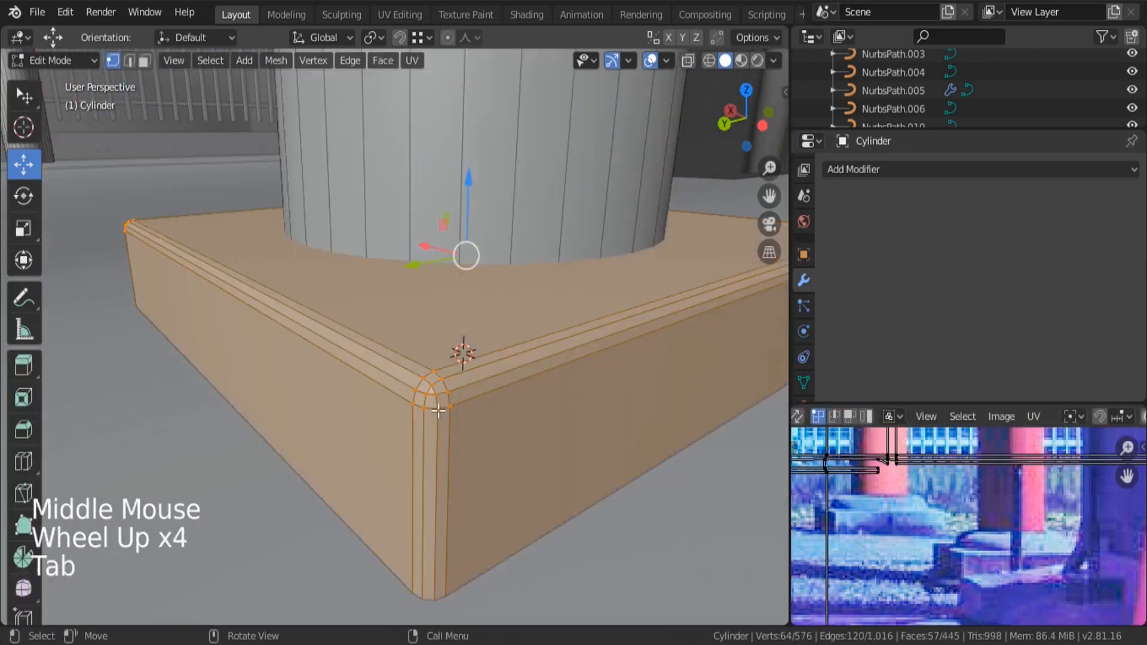
# - Return to Object Mode and shade the gate with its new base block smooth
pyautogui.press('Tab')
pyautogui.click(225, 61)
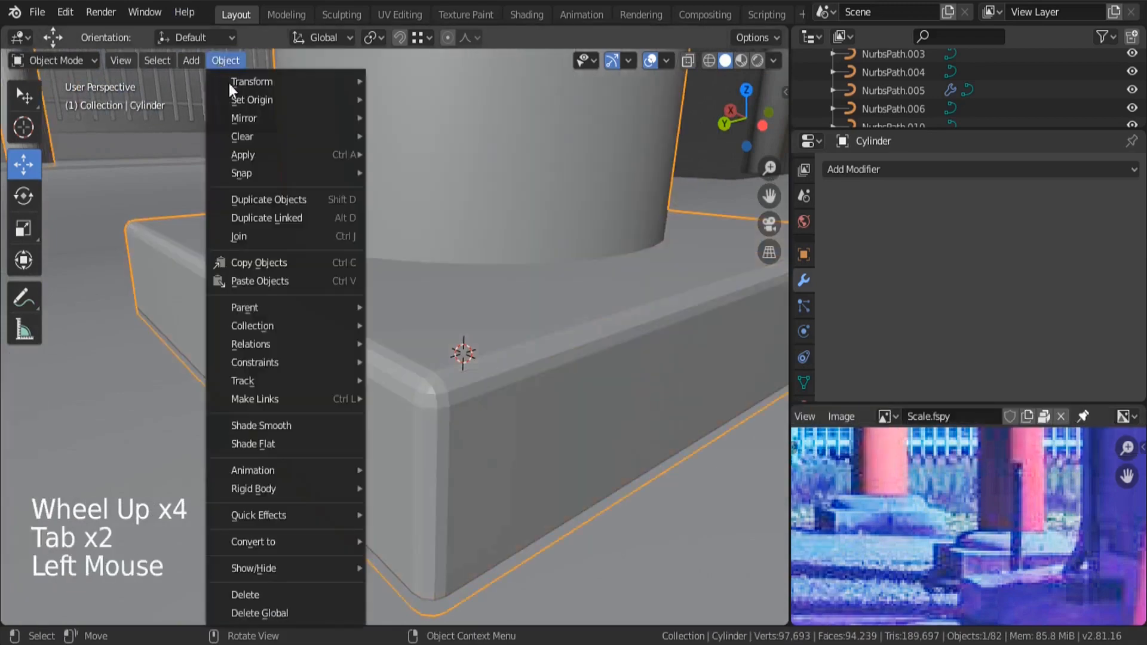
pyautogui.click(281, 427)
pyautogui.scroll(-4, 418, 442)
pyautogui.moveTo(418, 442); pyautogui.dragTo(505, 457, button='middle')
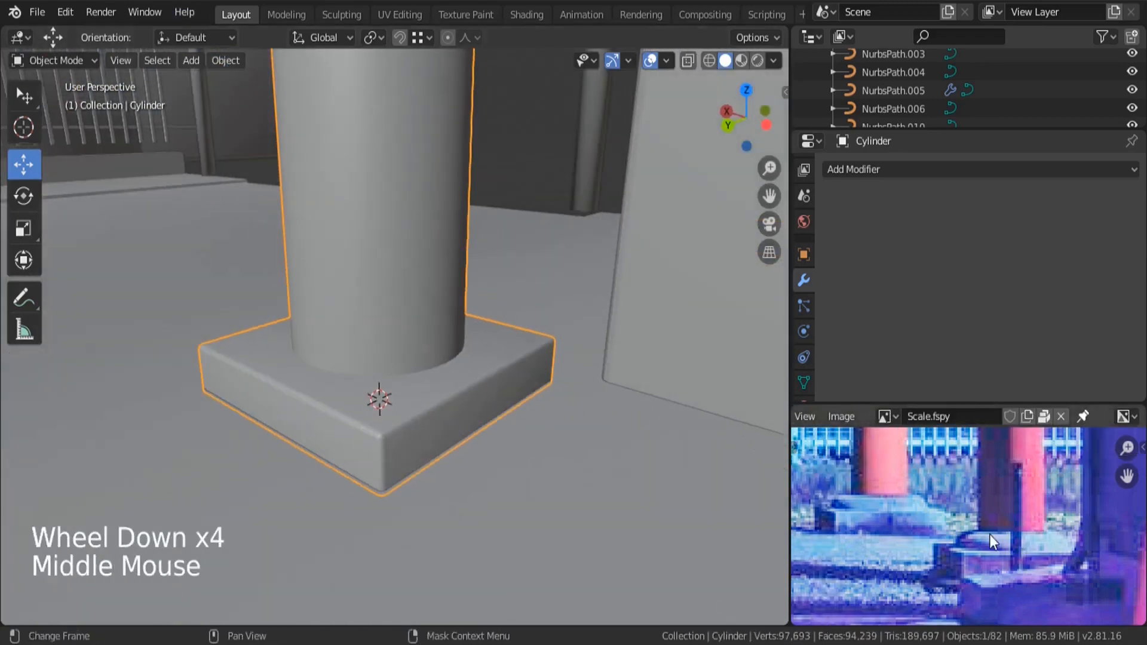
# - Snap the 3D cursor to the base block's top face in Edit Mode and add a UV sphere there
pyautogui.press('Tab')
pyautogui.scroll(2, 123, 99)
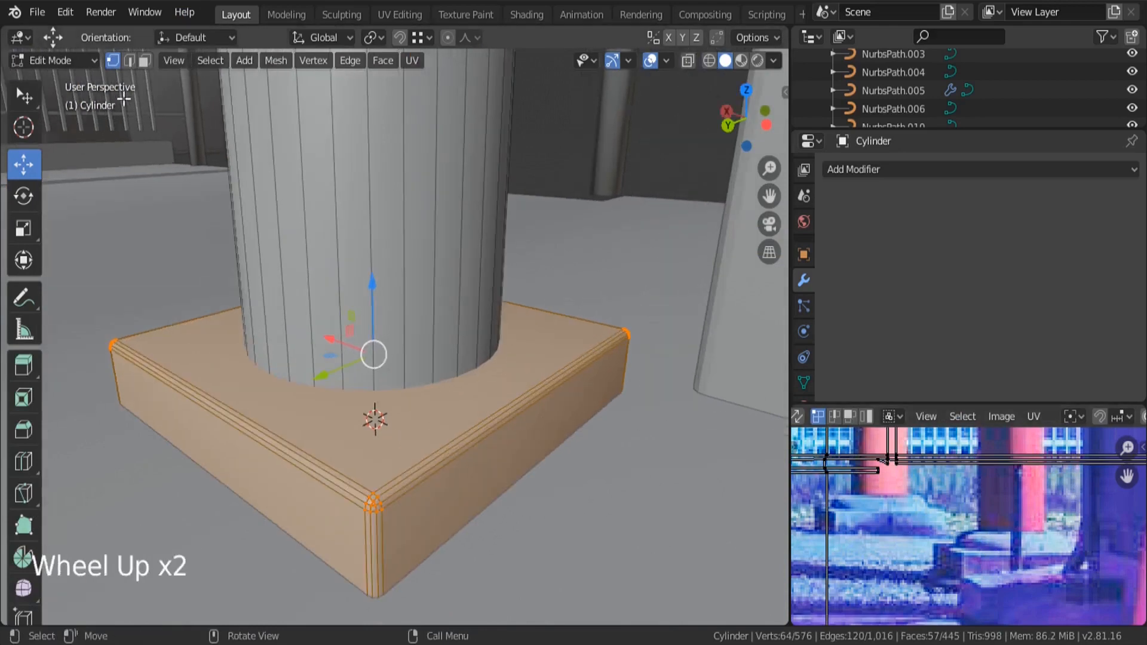
pyautogui.click(144, 61)
pyautogui.click(567, 295)
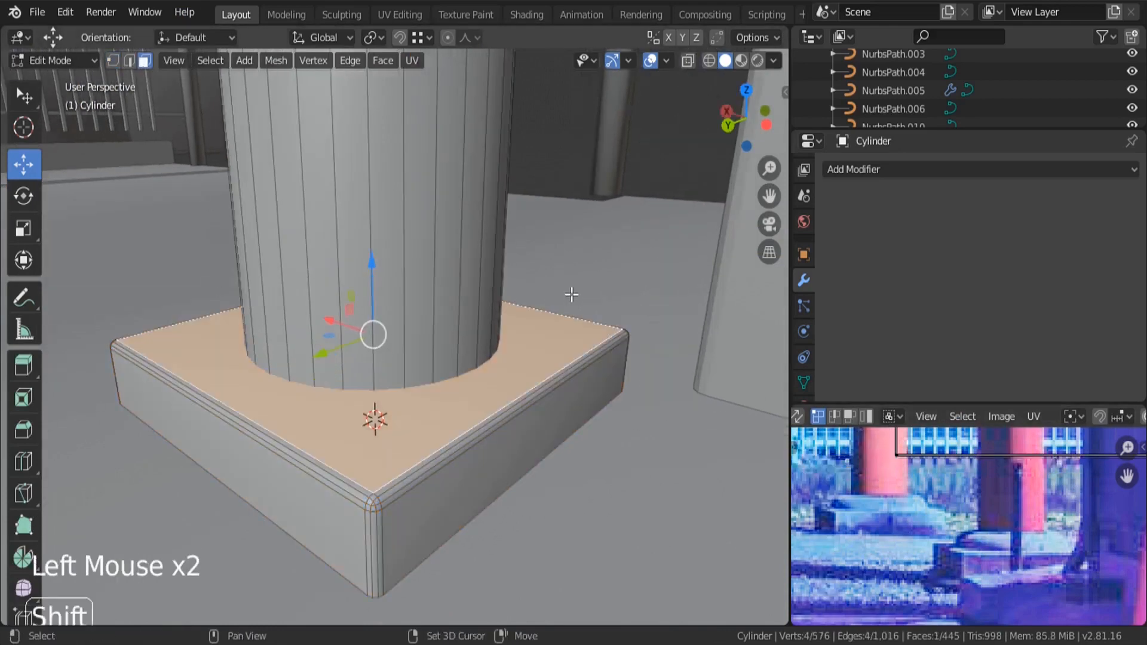
pyautogui.hotkey('shift', 's')
pyautogui.click(590, 388)
pyautogui.hotkey('shift', 'a')
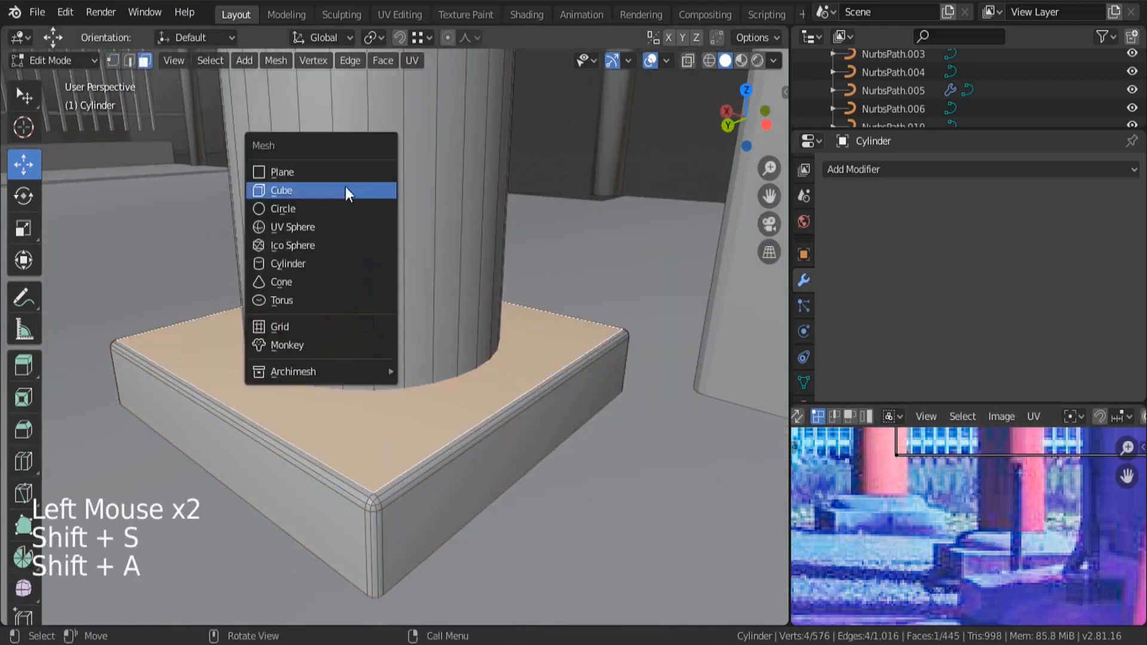
pyautogui.click(297, 227)
# - Delete the ring of faces around the sphere's middle and the linked lower half of the sphere
pyautogui.scroll(-10, 296, 227)
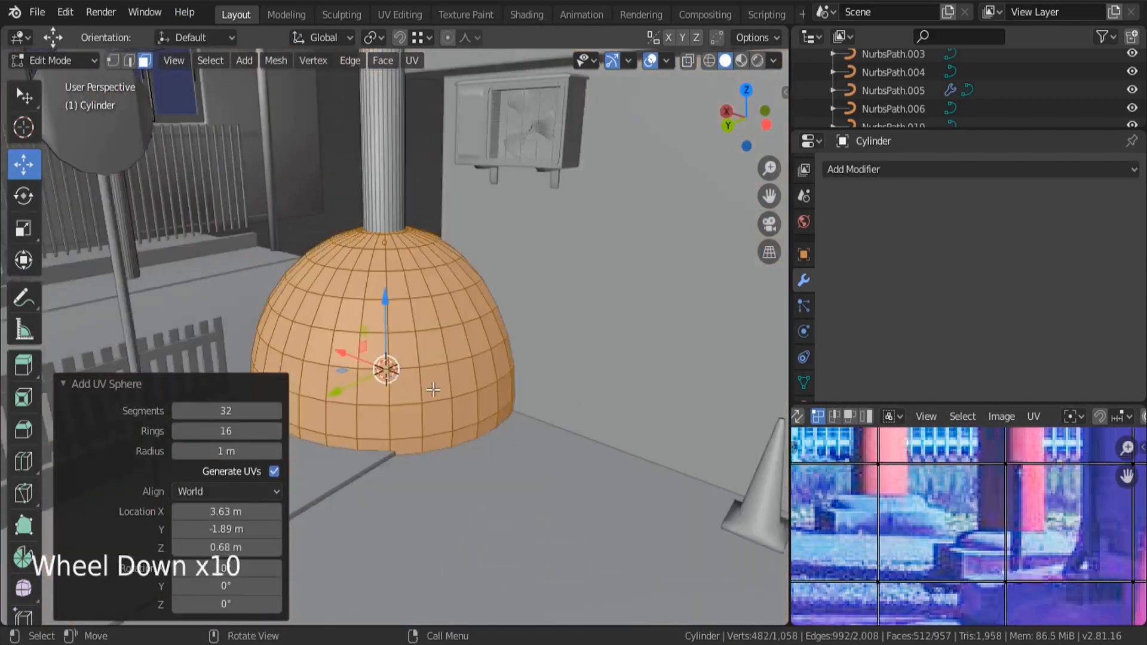
pyautogui.moveTo(296, 227); pyautogui.dragTo(408, 334, button='middle')
pyautogui.click(146, 60)
pyautogui.keyDown('alt'); pyautogui.click(400, 392); pyautogui.keyUp('alt')
pyautogui.press('x')
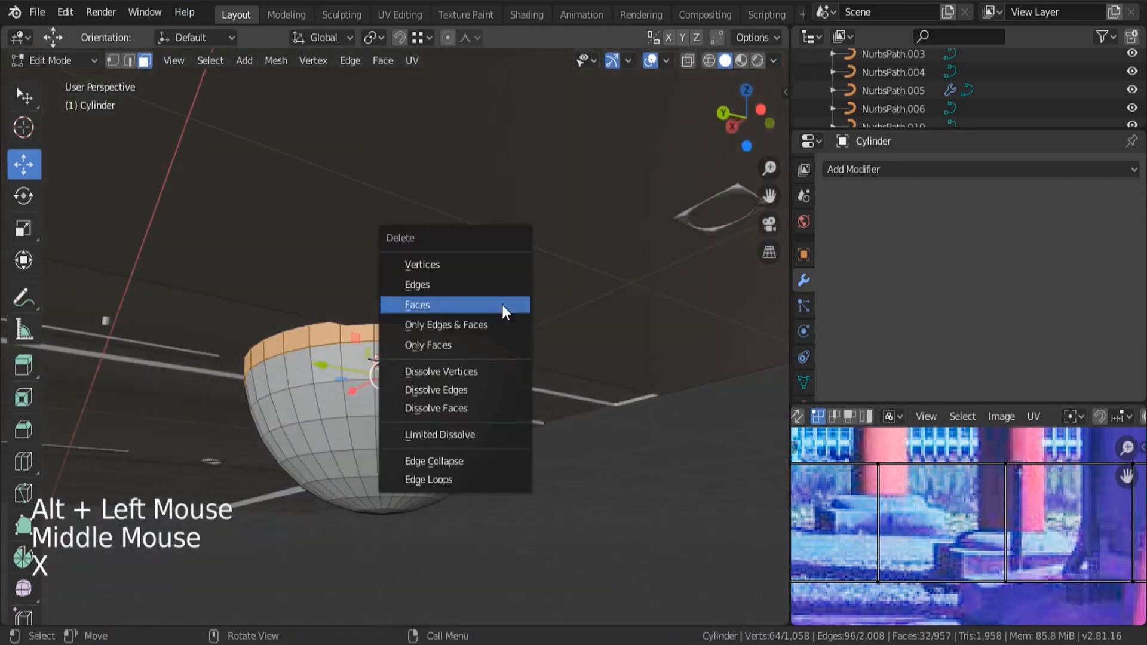
pyautogui.click(502, 305)
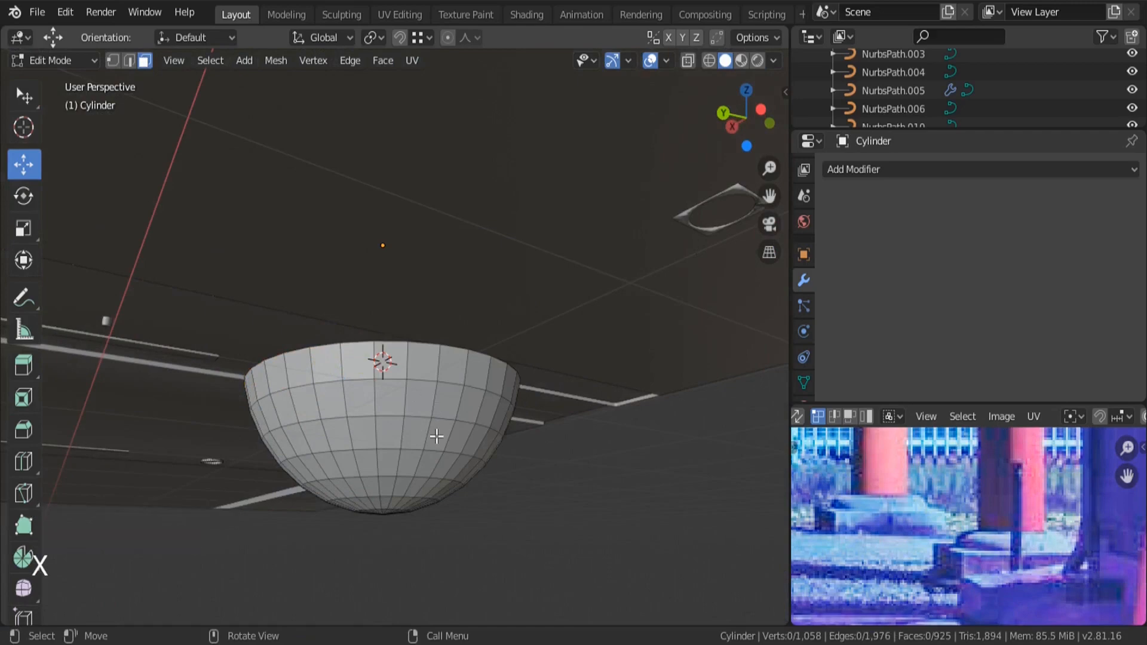
pyautogui.press('l')
pyautogui.press('x')
pyautogui.click(439, 438)
# - Select the half sphere, scale it down to about a quarter of its size and lower it 0.454 m onto the pillar's base block
pyautogui.moveTo(439, 438); pyautogui.dragTo(383, 357, button='middle')
pyautogui.press('l')
pyautogui.press('s')
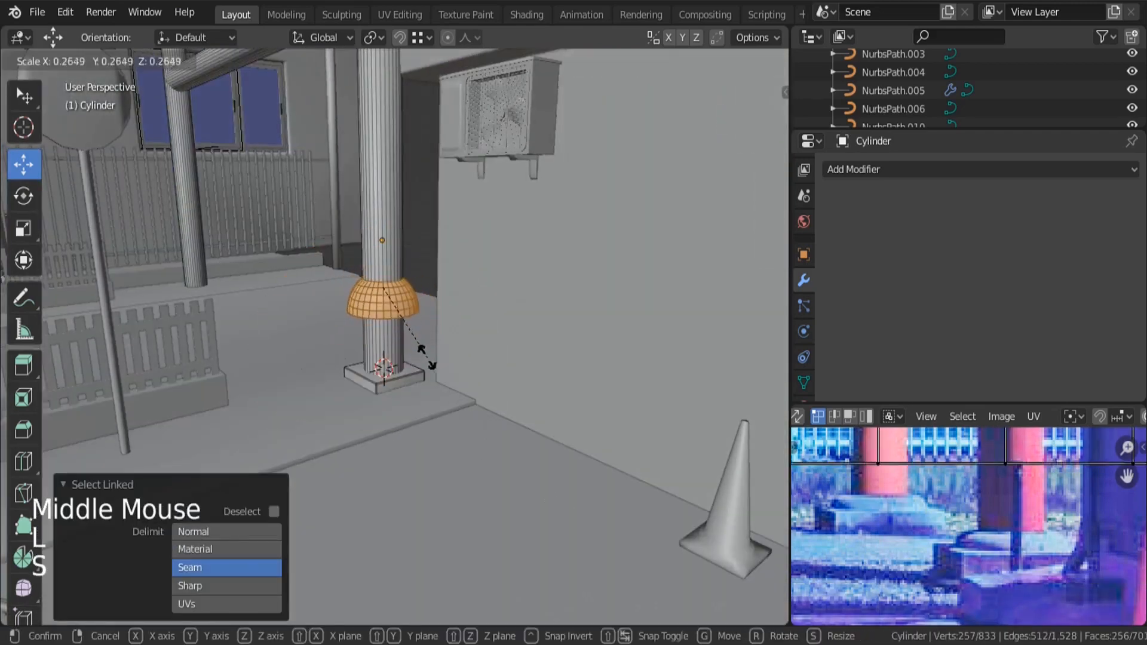
pyautogui.click(423, 350)
pyautogui.moveTo(381, 209); pyautogui.dragTo(387, 358)
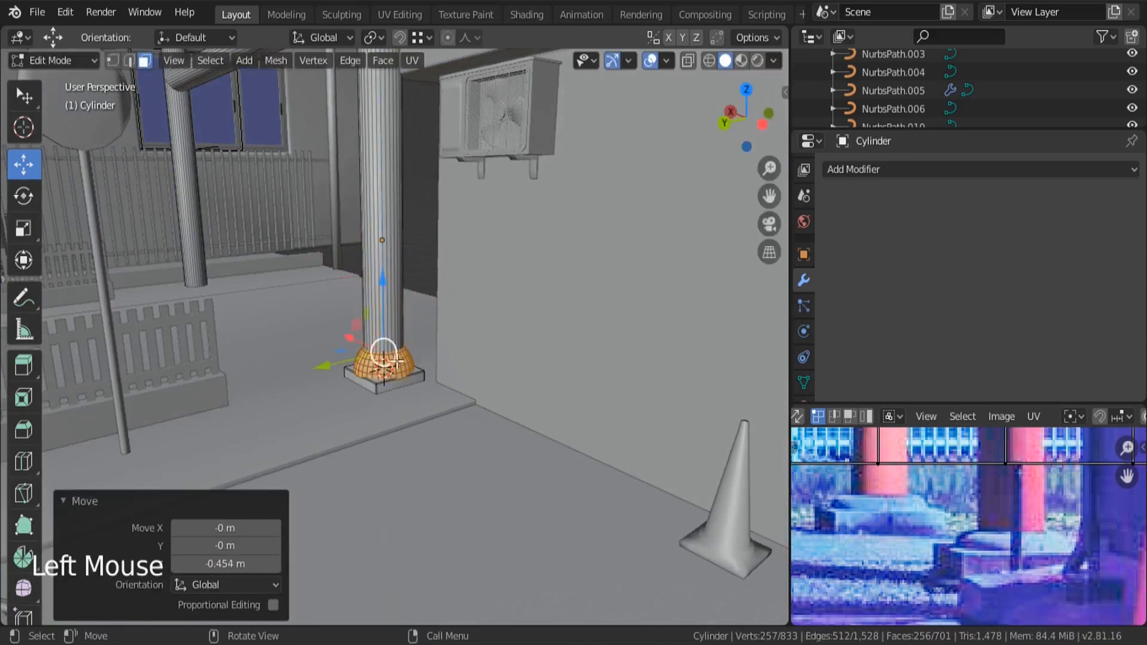
# - Scale the half sphere by 0.866, flatten it along Z and lower it onto the base block, then return to Object Mode
pyautogui.scroll(5, 397, 363)
pyautogui.press('s')
pyautogui.scroll(1, 380, 399)
pyautogui.scroll(3, 380, 399)
pyautogui.press('s')
pyautogui.press('z')
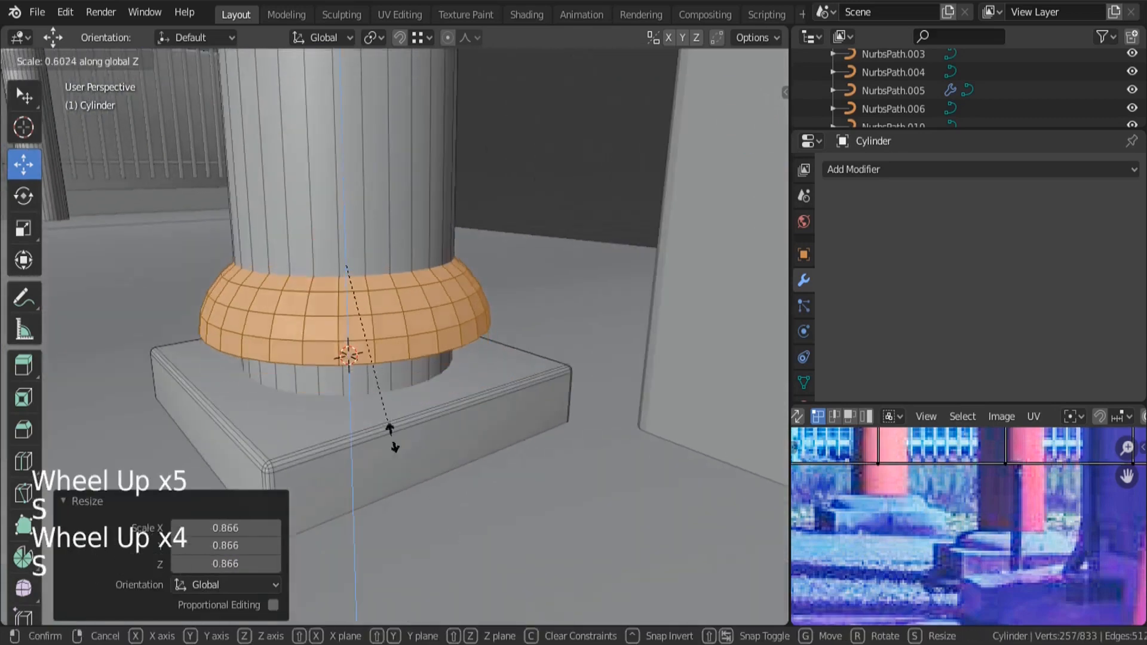
pyautogui.click(359, 361)
pyautogui.moveTo(351, 216); pyautogui.dragTo(359, 268)
pyautogui.press('Tab')
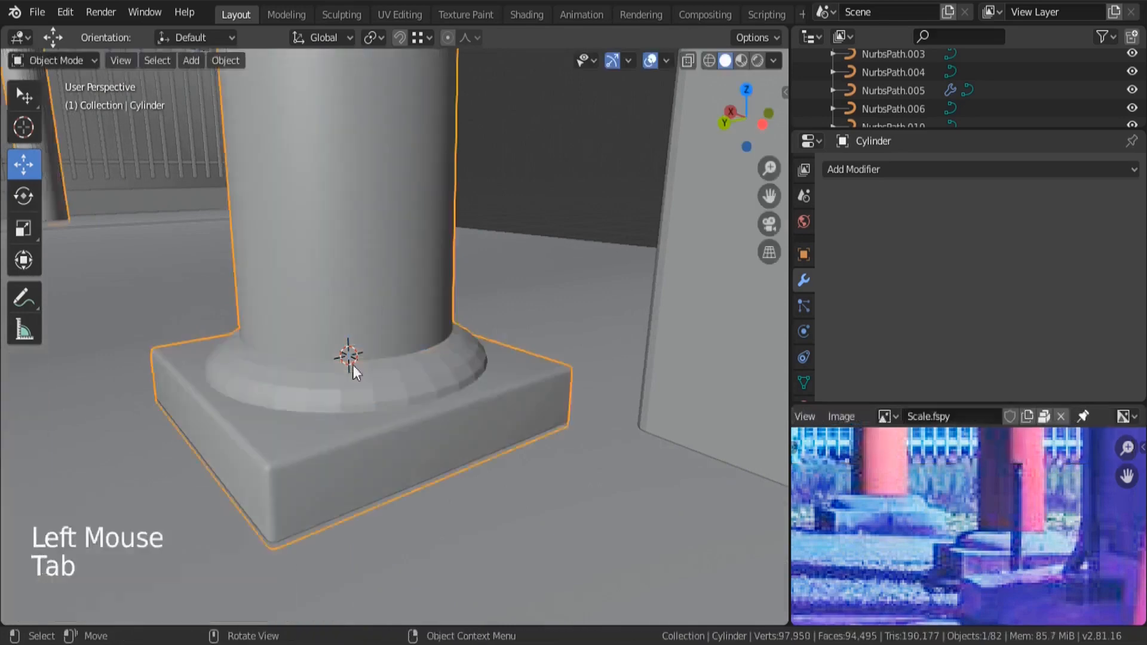
# - Readjust the dome's Z scale and vertical position around the pillar foot, and shade the gate smooth
pyautogui.moveTo(353, 365); pyautogui.dragTo(380, 350, button='middle')
pyautogui.press('Tab')
pyautogui.press('s')
pyautogui.press('z')
pyautogui.click(456, 520)
pyautogui.moveTo(351, 271); pyautogui.dragTo(351, 265)
pyautogui.press('Tab')
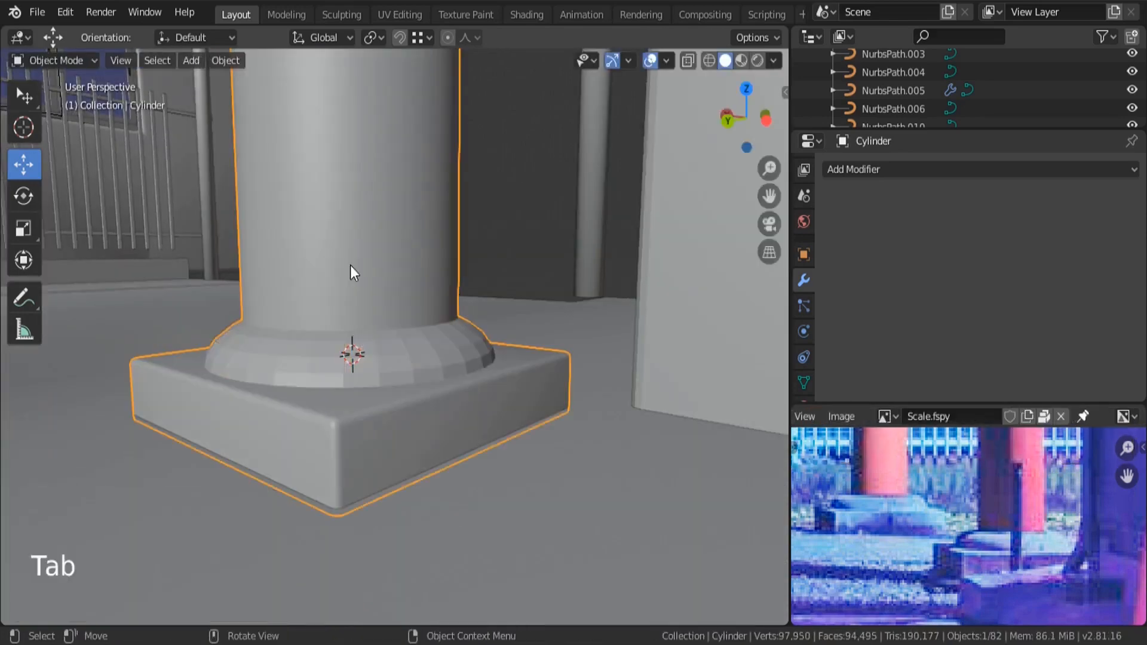
pyautogui.rightClick(366, 234)
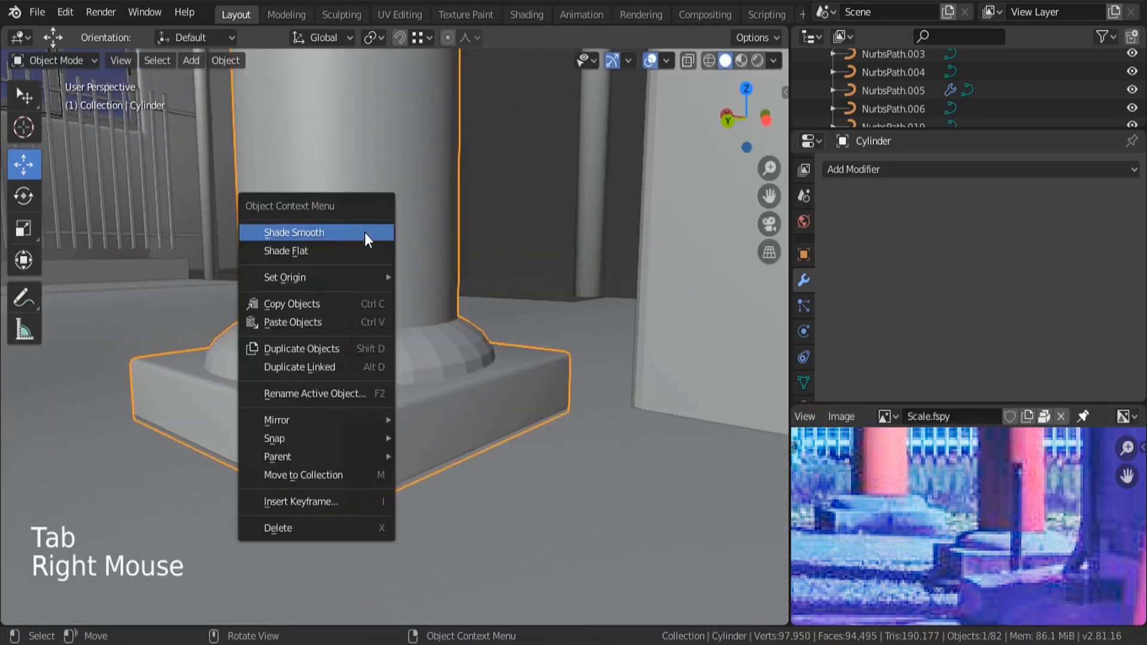
pyautogui.click(369, 238)
# - Duplicate the linked base block and dome in top view and move the copy 4.61 m along X to the other gate pillar
pyautogui.scroll(-5, 460, 376)
pyautogui.moveTo(461, 376); pyautogui.dragTo(621, 485, button='middle')
pyautogui.scroll(-5, 508, 496)
pyautogui.scroll(-3, 538, 454)
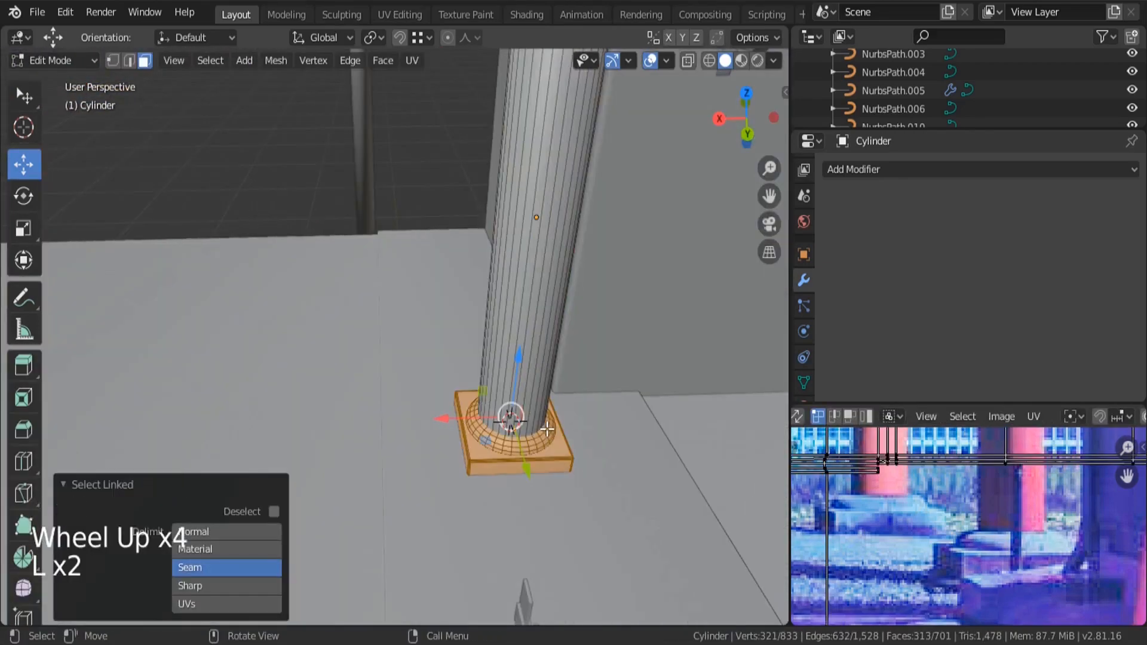
pyautogui.press('KP_7')
pyautogui.scroll(-5, 547, 429)
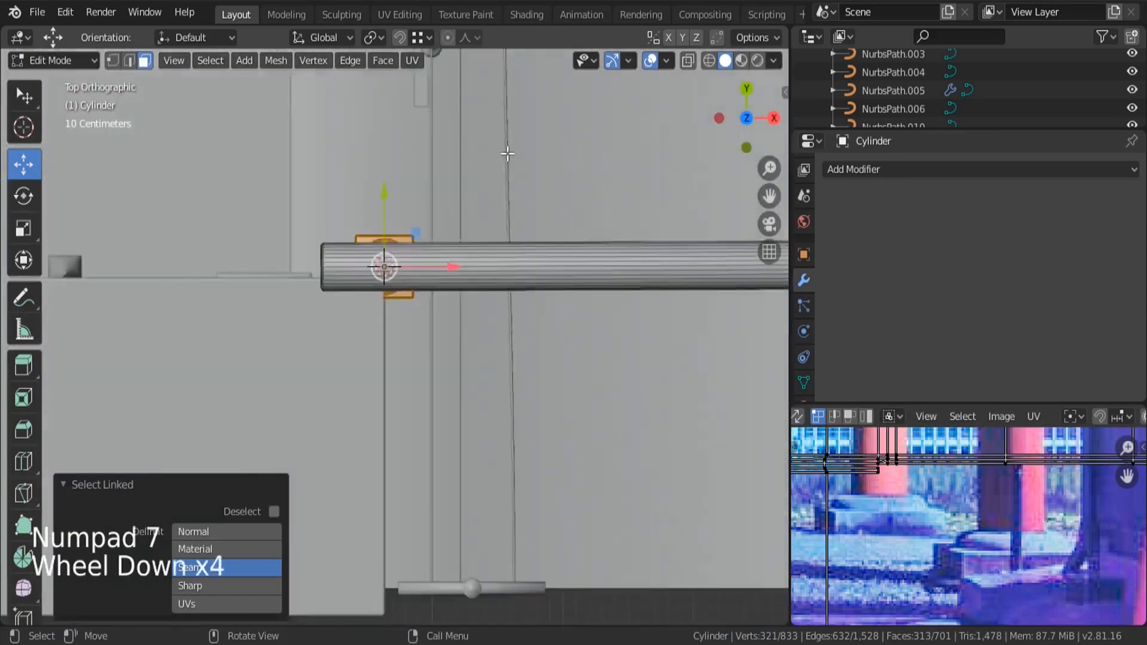
pyautogui.hotkey('shift', 'd')
pyautogui.click(247, 284)
pyautogui.scroll(-4, 247, 284)
pyautogui.scroll(-1, 247, 284)
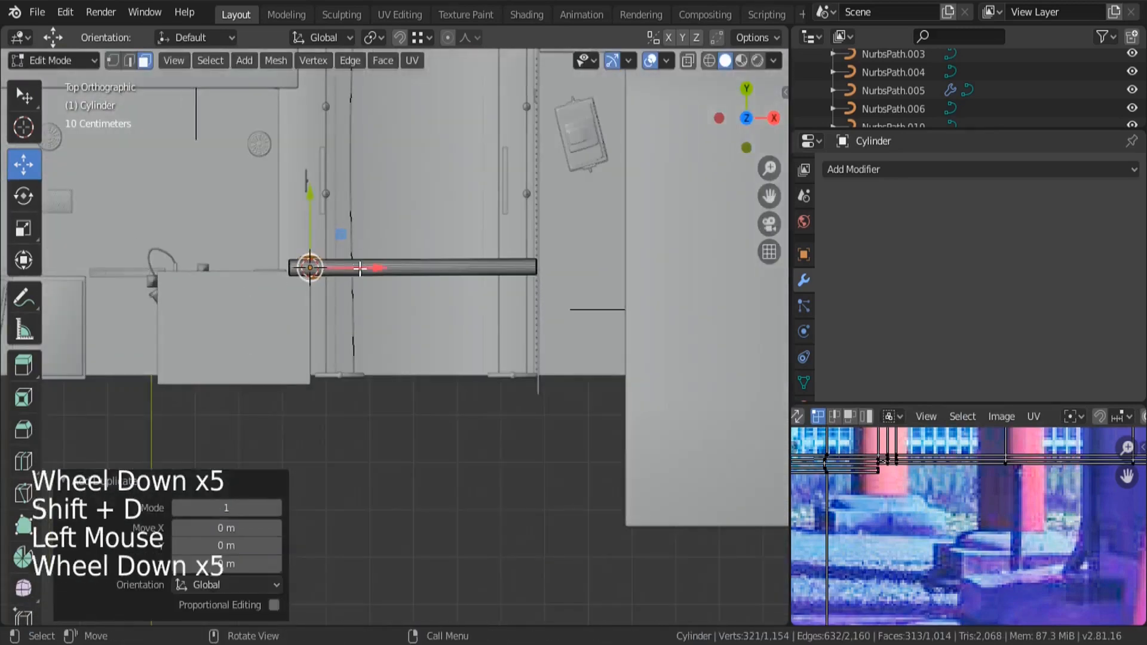
pyautogui.moveTo(365, 267); pyautogui.dragTo(561, 267)
# - Center the duplicated base on the pillar's circle in wireframe, moving it 0.0812 m in X and 0.0261 m in Y before fine adjustments
pyautogui.scroll(4, 532, 306)
pyautogui.press('z')
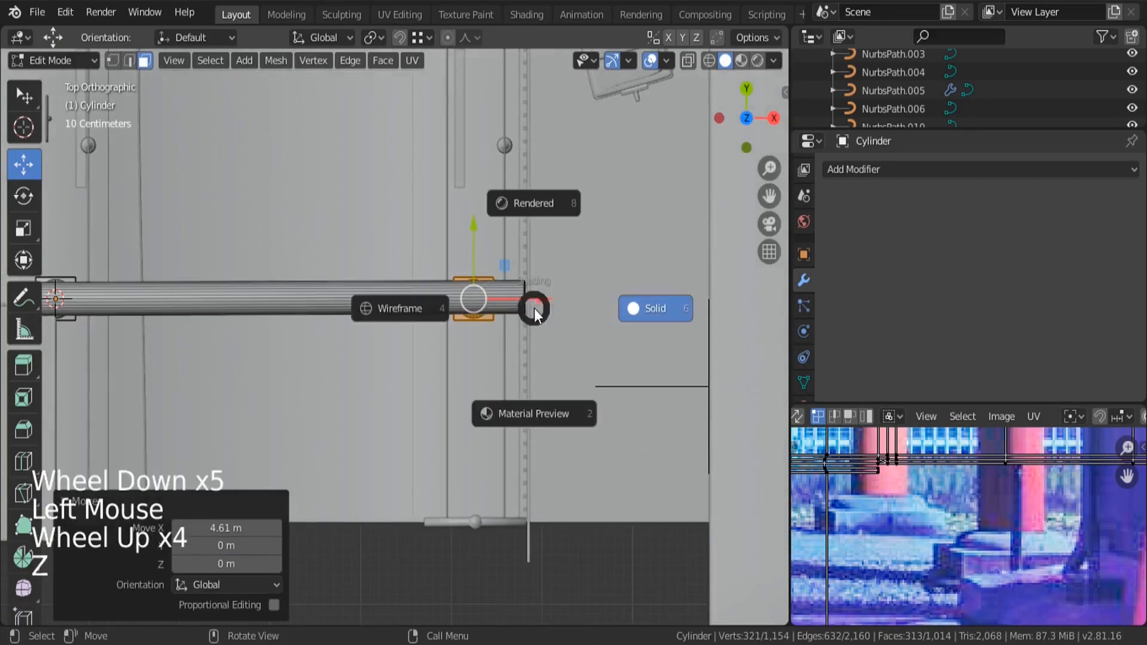
pyautogui.scroll(5, 384, 312)
pyautogui.scroll(4, 384, 313)
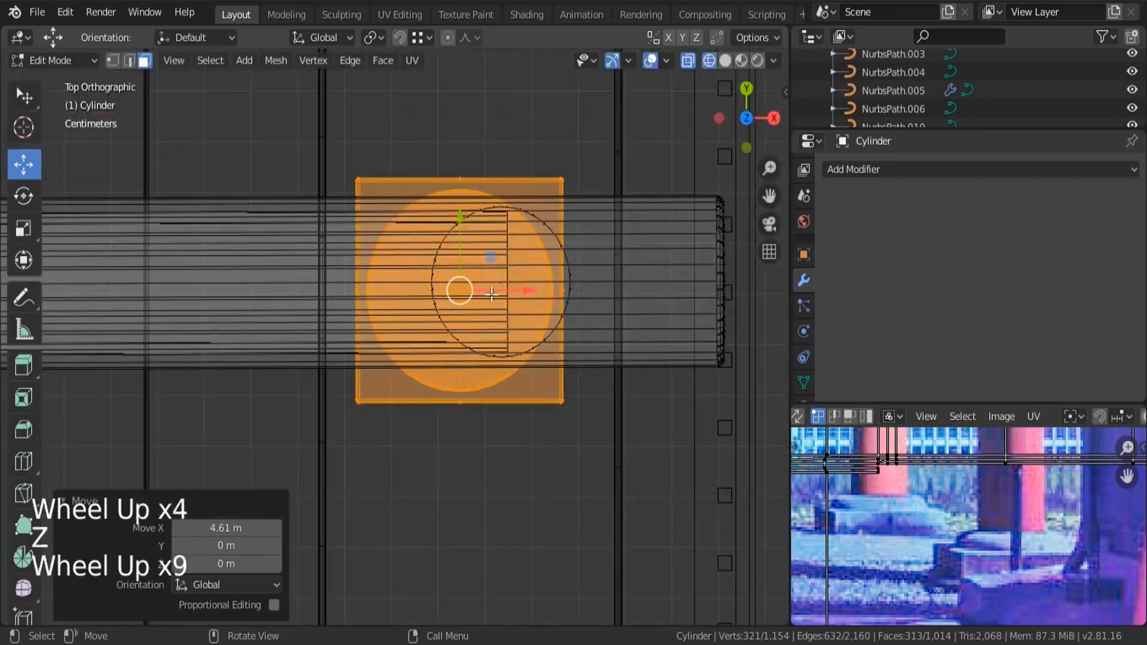
pyautogui.moveTo(491, 294); pyautogui.dragTo(552, 297)
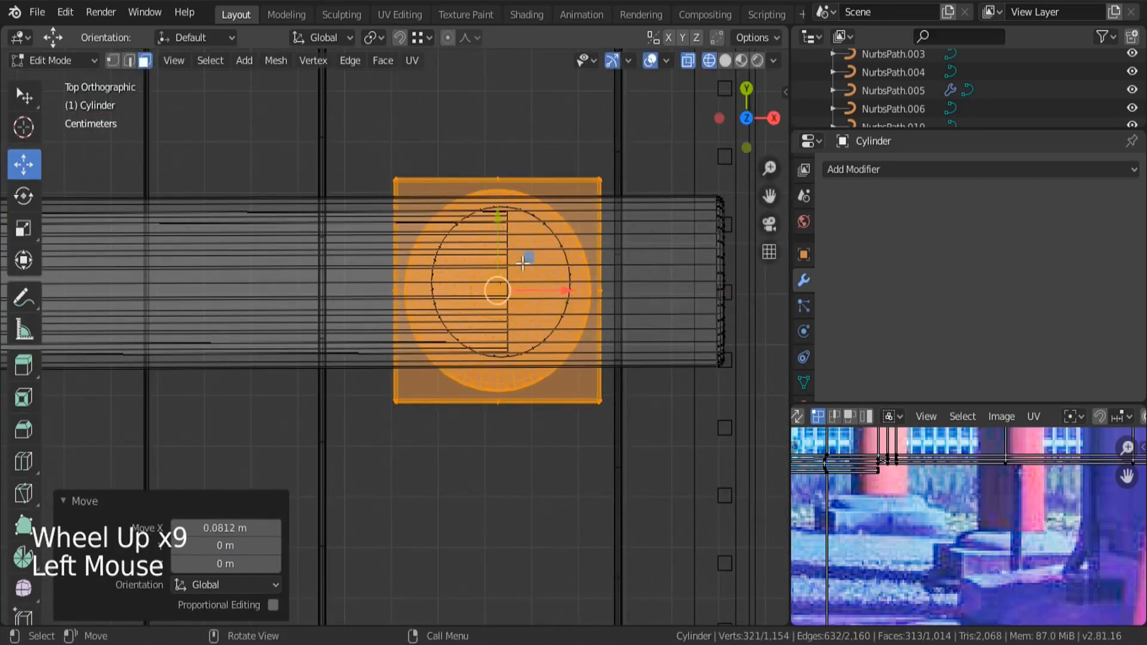
pyautogui.scroll(3, 522, 257)
pyautogui.moveTo(483, 257); pyautogui.dragTo(484, 230)
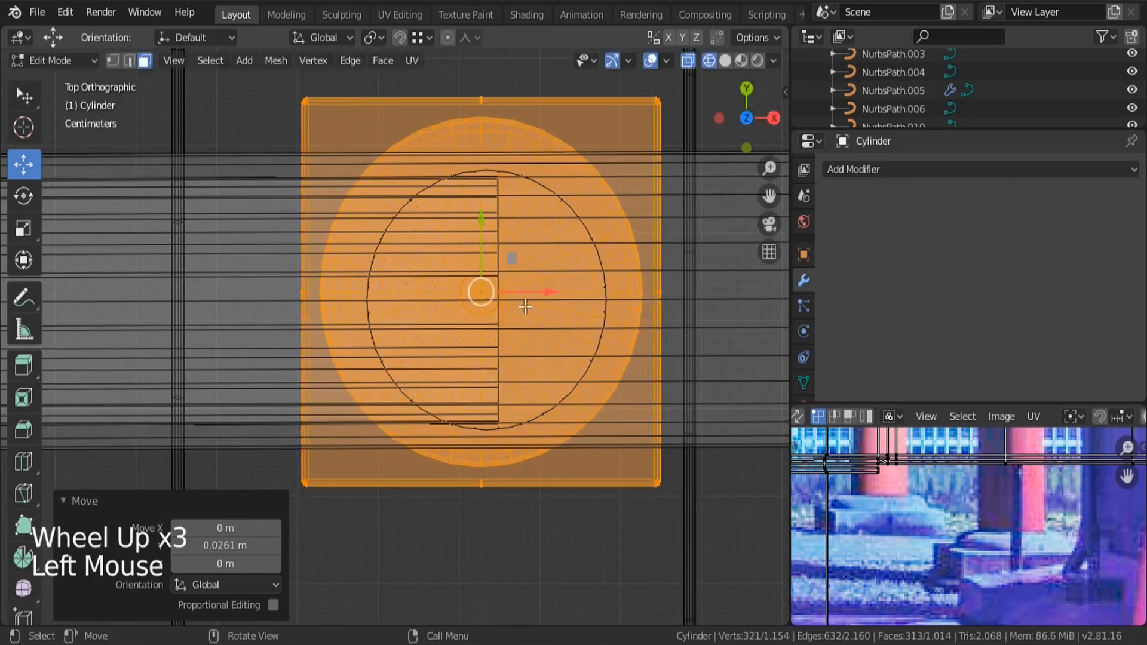
pyautogui.moveTo(543, 297); pyautogui.dragTo(548, 297)
pyautogui.moveTo(483, 235); pyautogui.dragTo(483, 239)
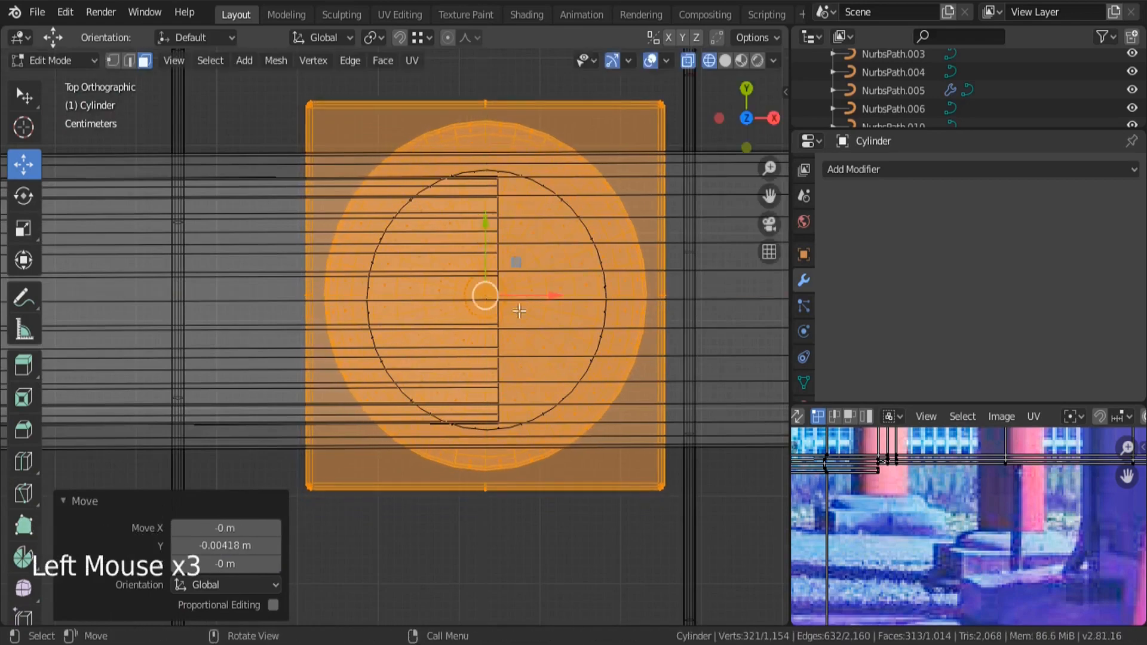
# - Return to solid shading and Object Mode, and deselect everything in the scene
pyautogui.moveTo(483, 239)
pyautogui.mouseDown(button='middle')
pyautogui.moveTo(562, 313)
pyautogui.moveTo(468, 373)
pyautogui.mouseUp(button='middle')
pyautogui.press('z')
pyautogui.scroll(-5, 526, 305)
pyautogui.press('Tab')
pyautogui.press('a')
pyautogui.press('a')
pyautogui.press('a')
pyautogui.scroll(-6, 487, 343)
pyautogui.scroll(-5, 487, 344)
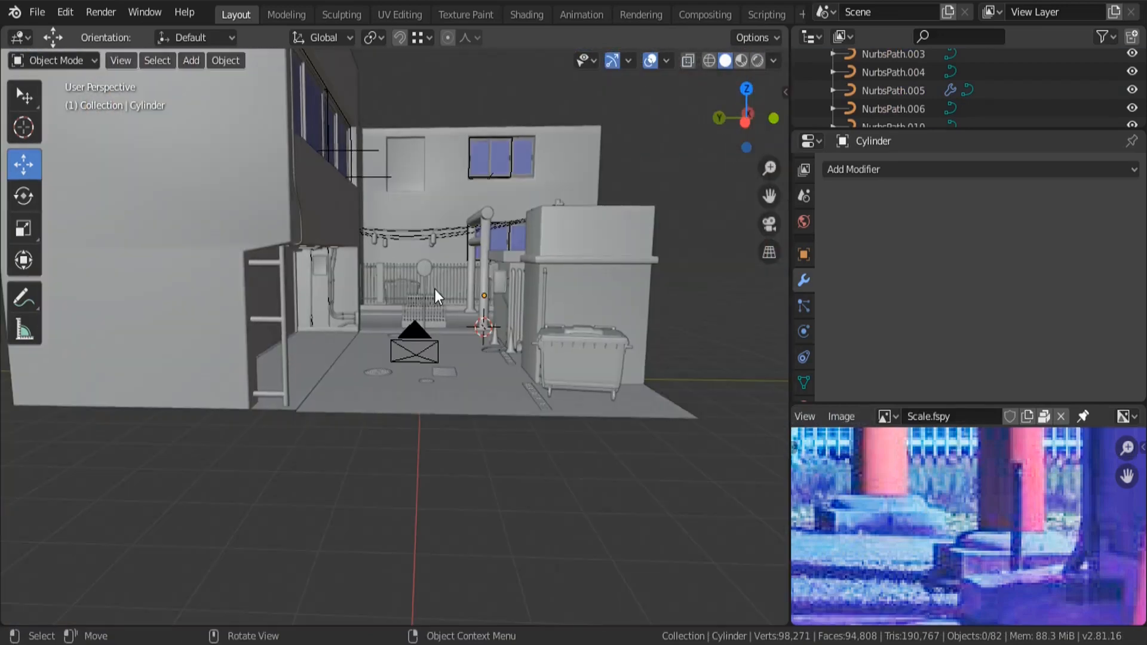
# - Enlarge the reference image editor in height and width, and frame the alley for comparison with the photo
pyautogui.moveTo(435, 289); pyautogui.dragTo(432, 269, button='middle')
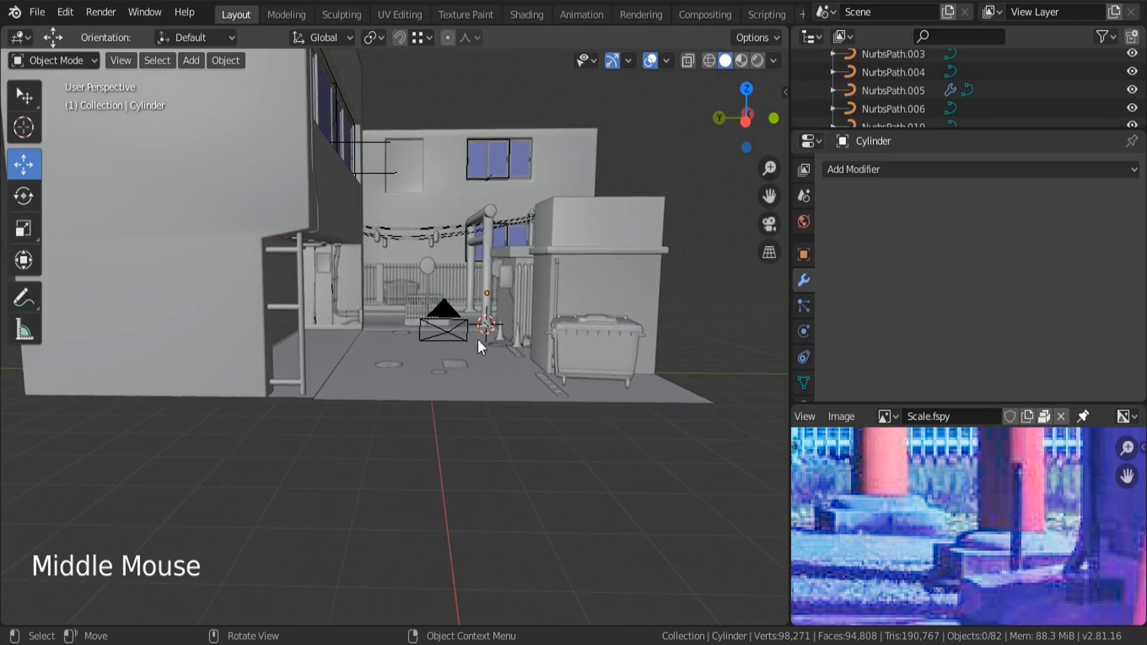
pyautogui.moveTo(895, 404); pyautogui.dragTo(894, 295)
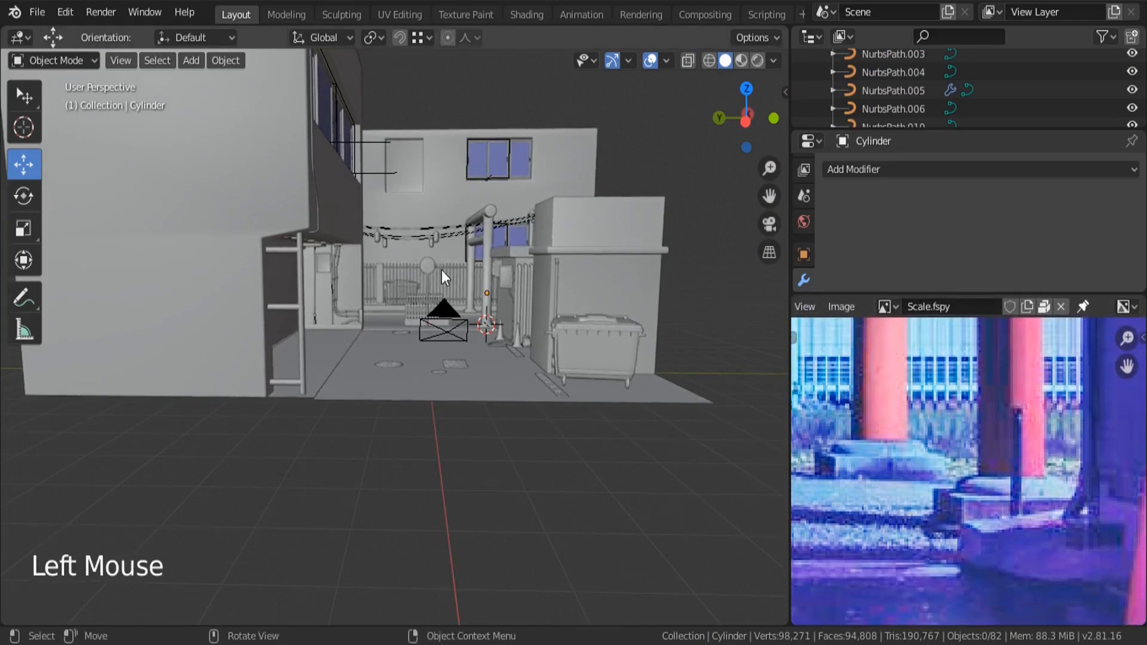
pyautogui.moveTo(788, 399); pyautogui.dragTo(713, 400)
pyautogui.scroll(3, 400, 278)
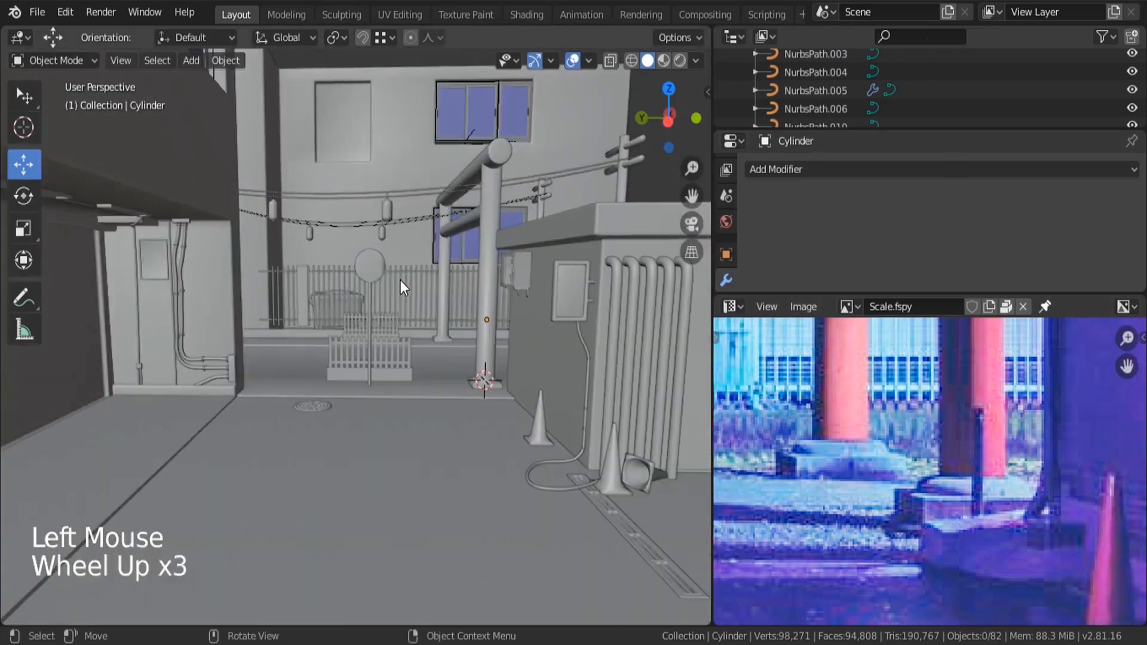
pyautogui.moveTo(400, 281); pyautogui.dragTo(399, 275, button='middle')
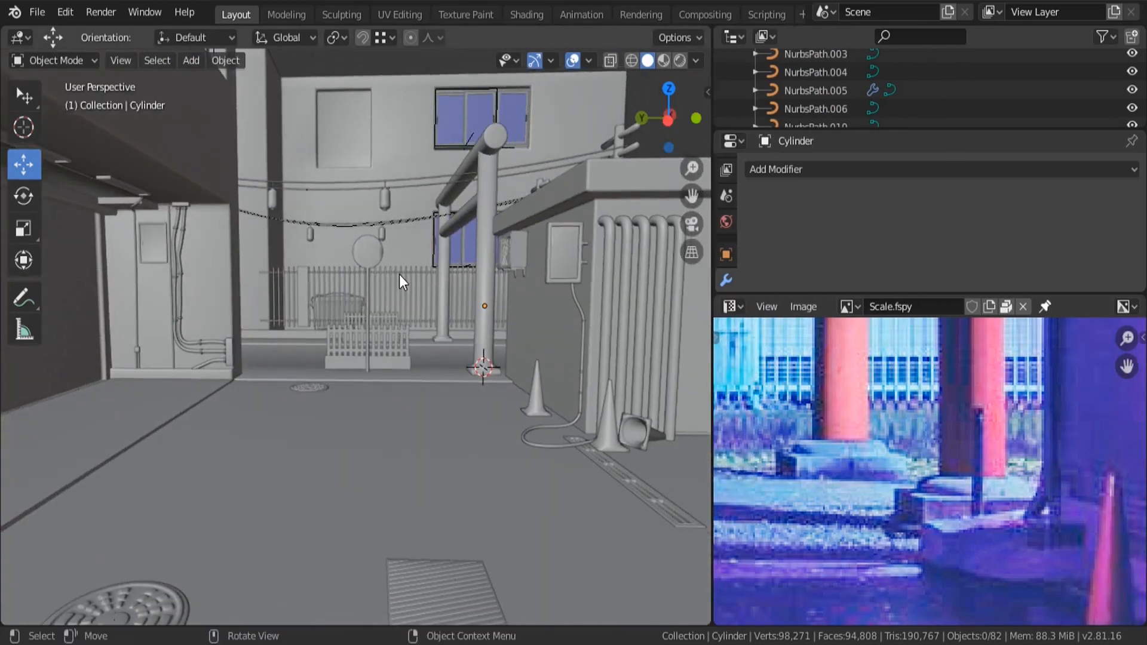